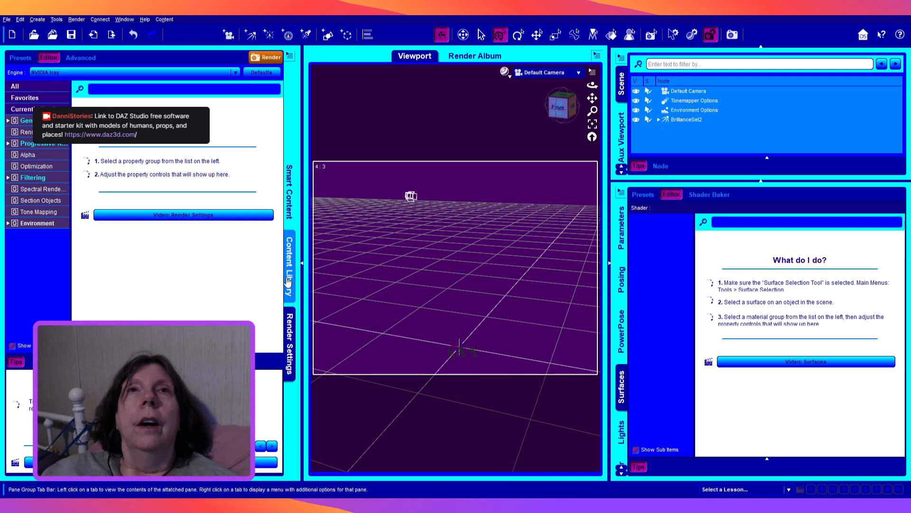
# Step: Load the Genesis 8.1 Basic Female figure into the scene from the People figures in Smart Content
pyautogui.click(299, 228)
pyautogui.click(294, 212)
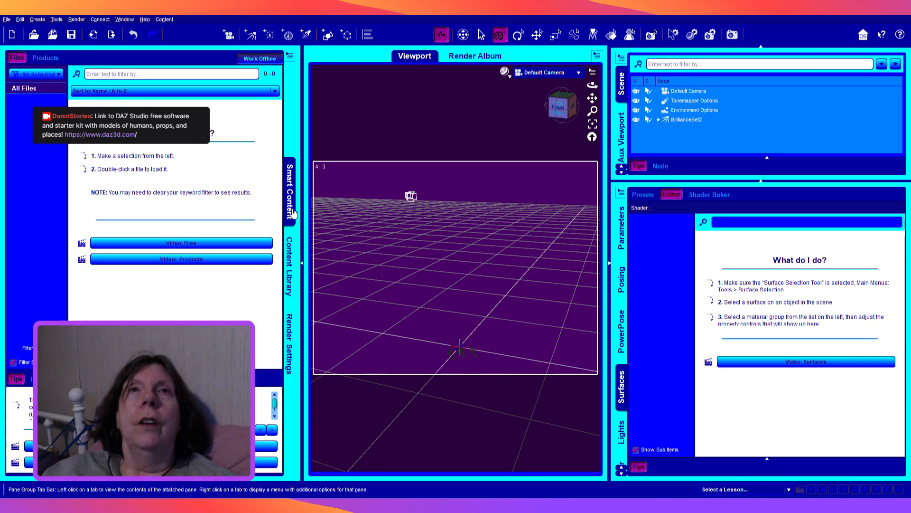
pyautogui.click(18, 90)
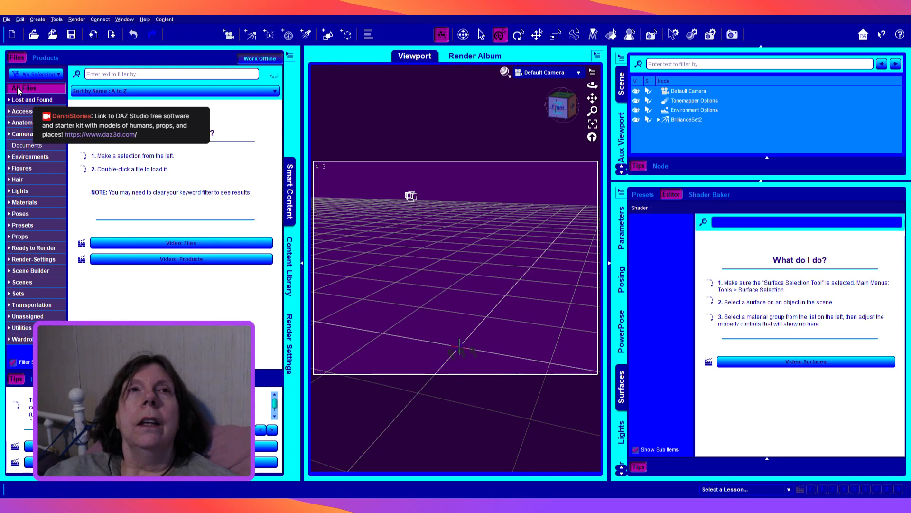
pyautogui.click(9, 169)
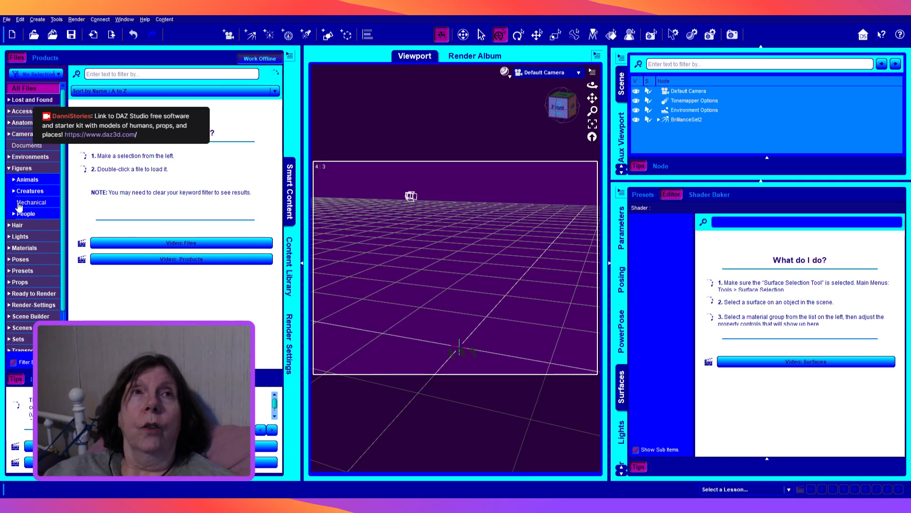
pyautogui.click(18, 214)
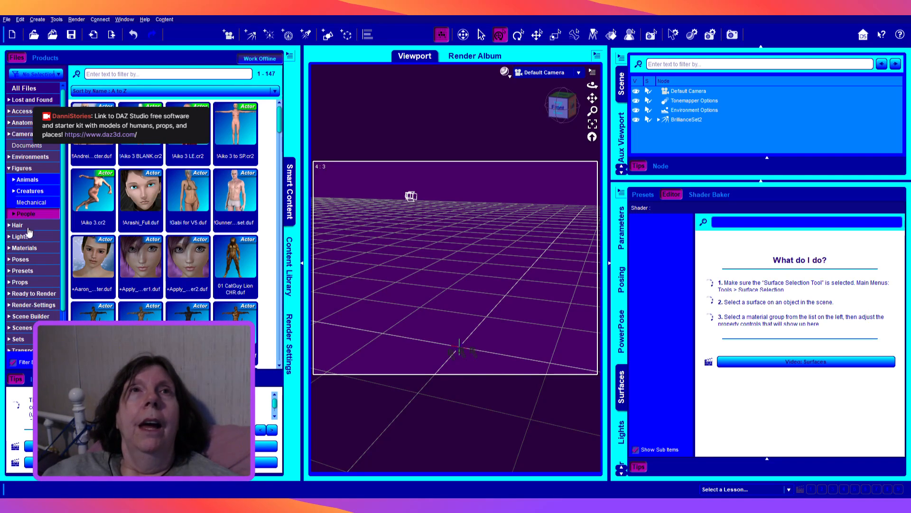
pyautogui.scroll(-10, 223, 262)
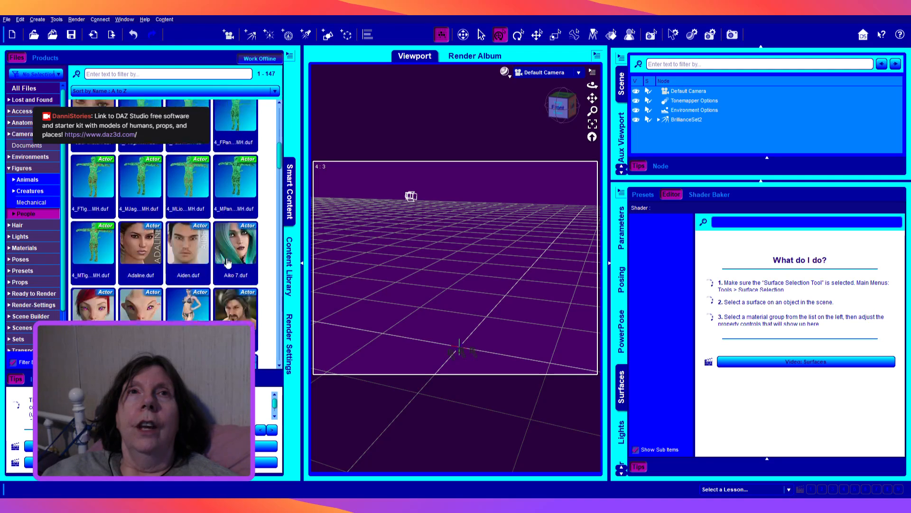
pyautogui.scroll(-15, 228, 262)
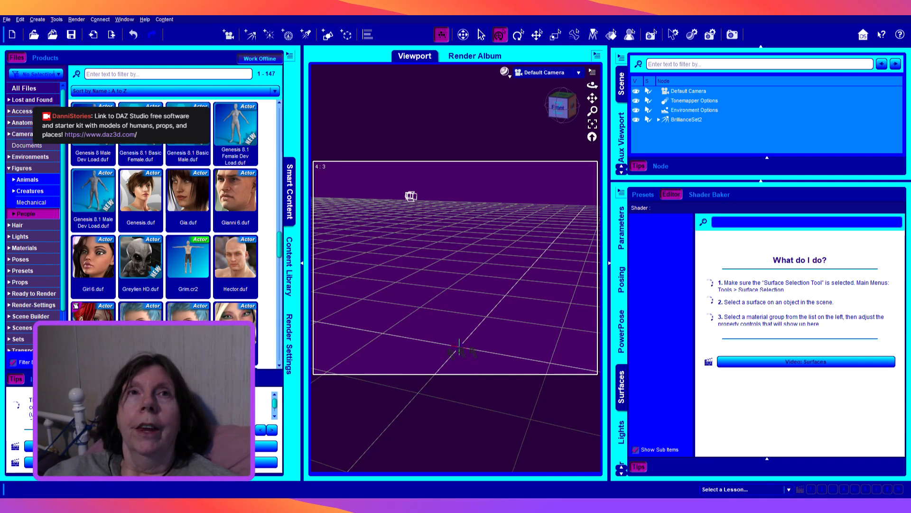
pyautogui.click(140, 128)
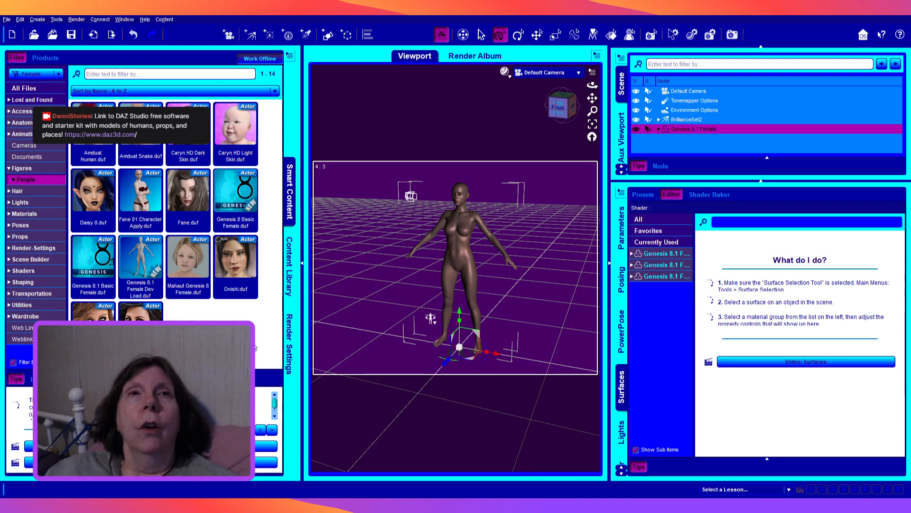
# Step: Browse the hair content and add the dforce Neroli Hair to the Genesis 8.1 Female figure
pyautogui.click(17, 191)
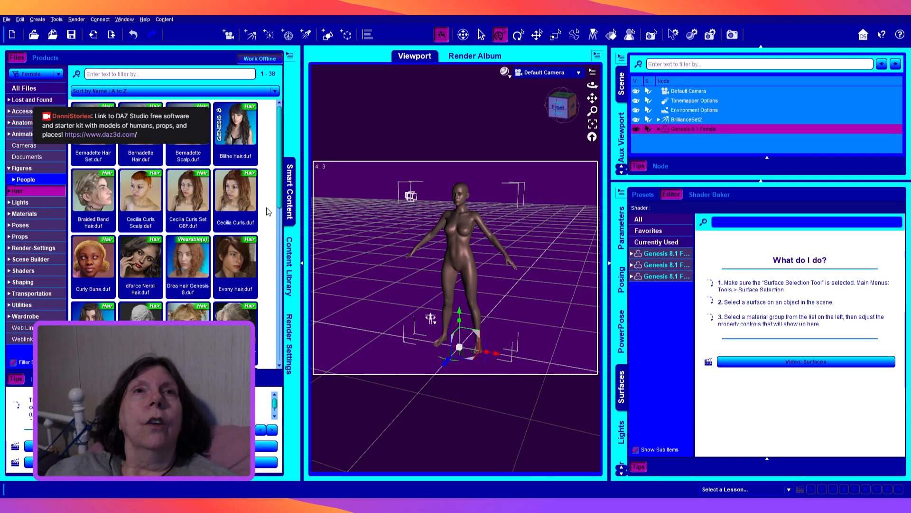
pyautogui.scroll(-5, 269, 211)
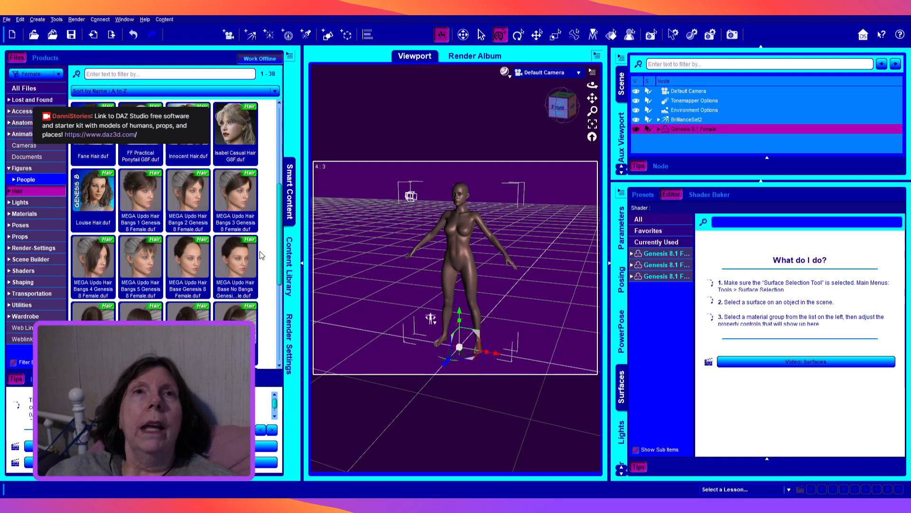
pyautogui.scroll(-5, 260, 256)
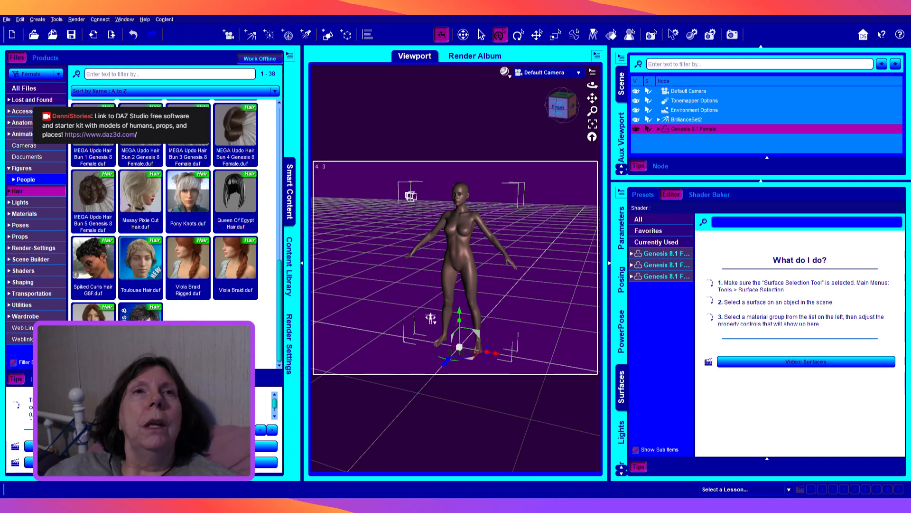
pyautogui.scroll(4, 165, 209)
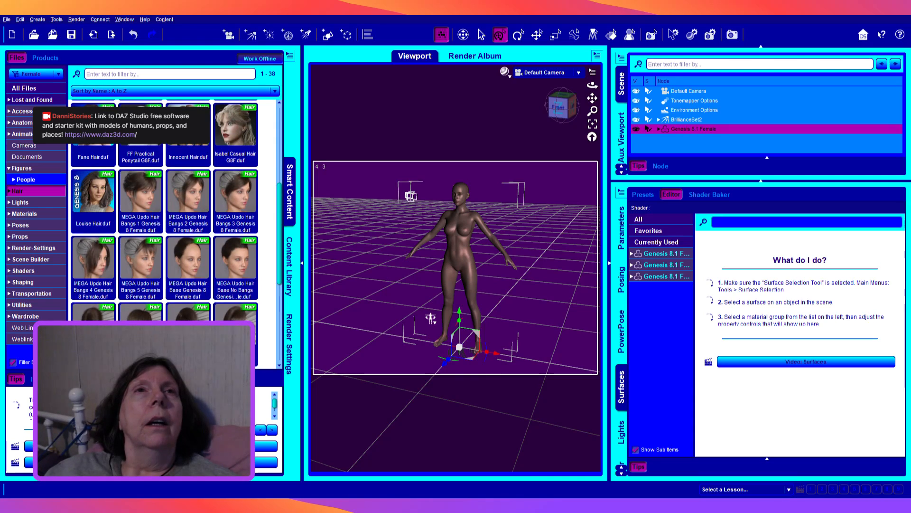
pyautogui.scroll(-4, 164, 208)
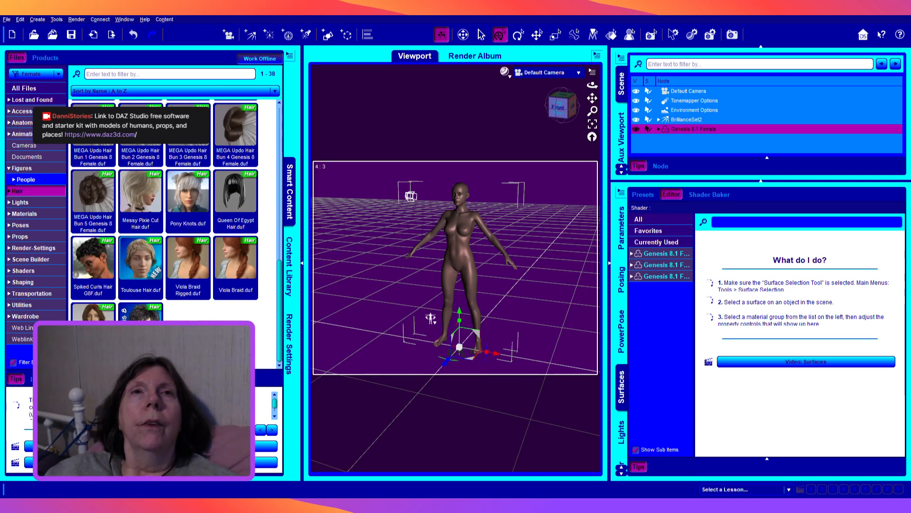
pyautogui.scroll(6, 164, 208)
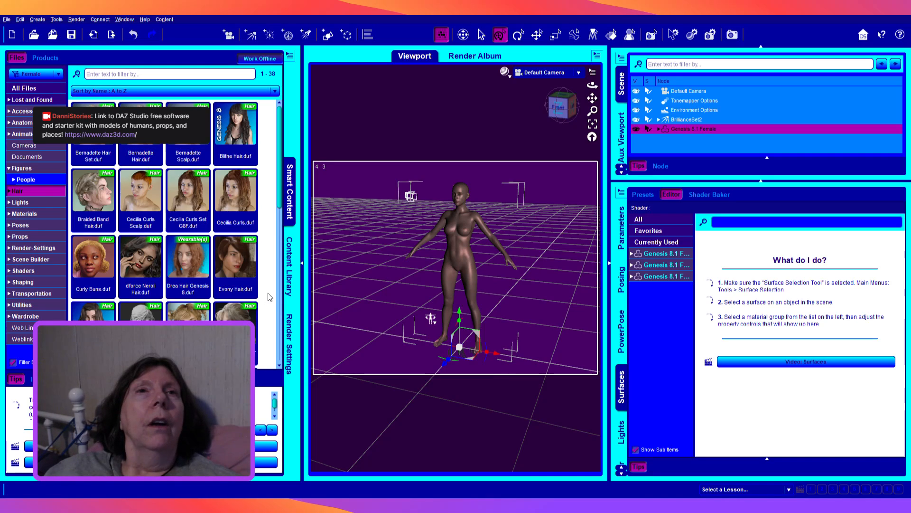
pyautogui.click(147, 291)
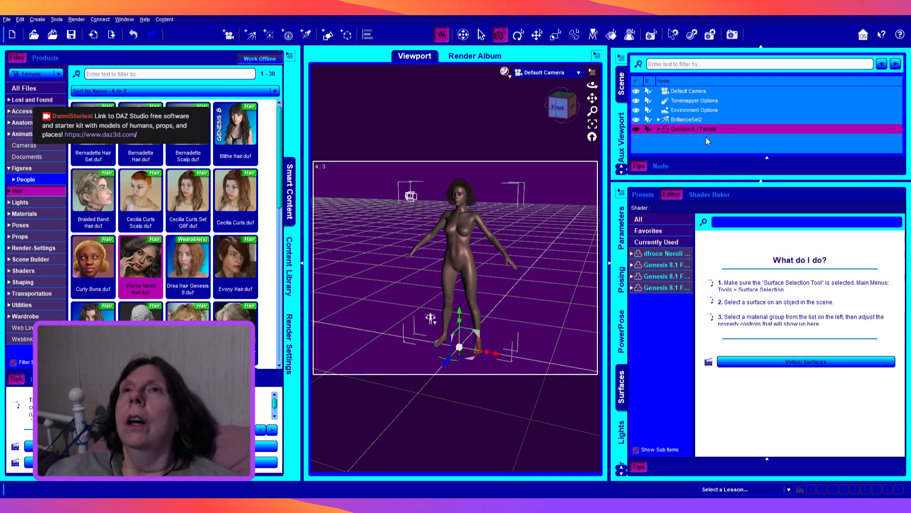
# Step: Expand the Genesis 8.1 Female figure in the scene hierarchy and select its dforce Neroli Hair Cap
pyautogui.click(658, 129)
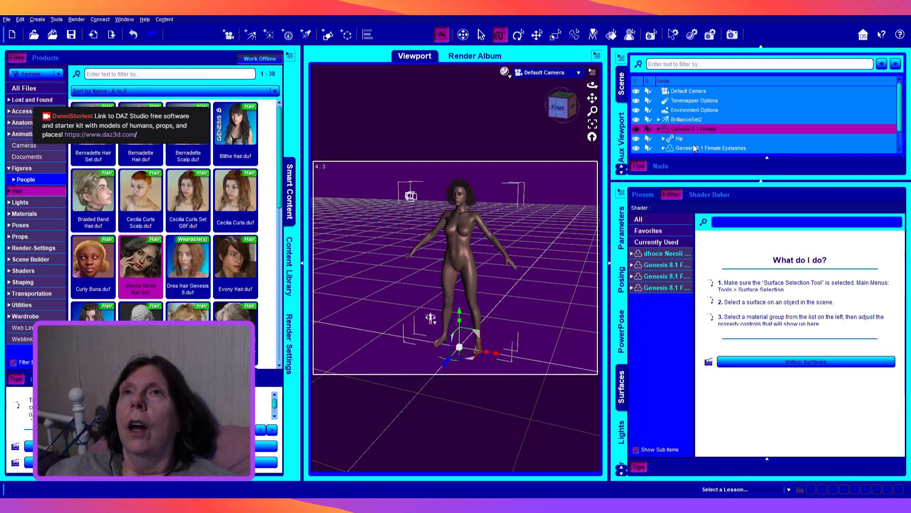
pyautogui.scroll(-2, 693, 144)
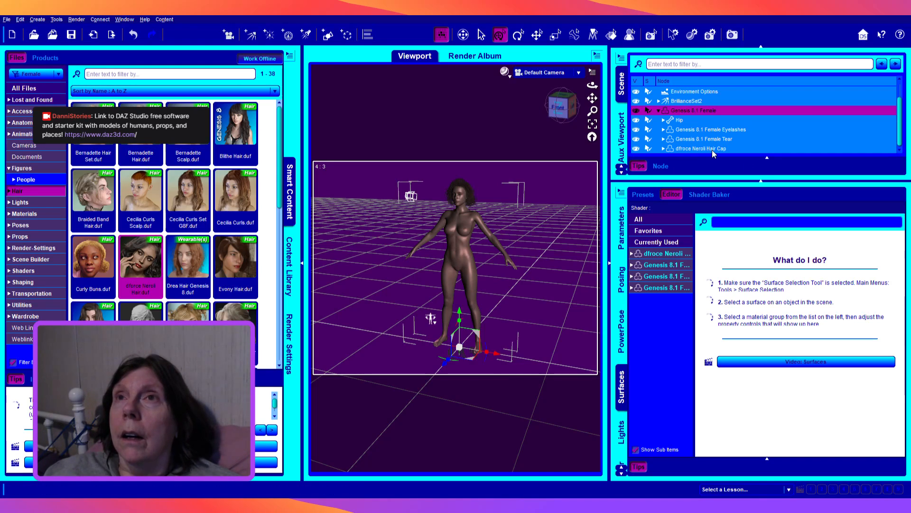
pyautogui.click(674, 147)
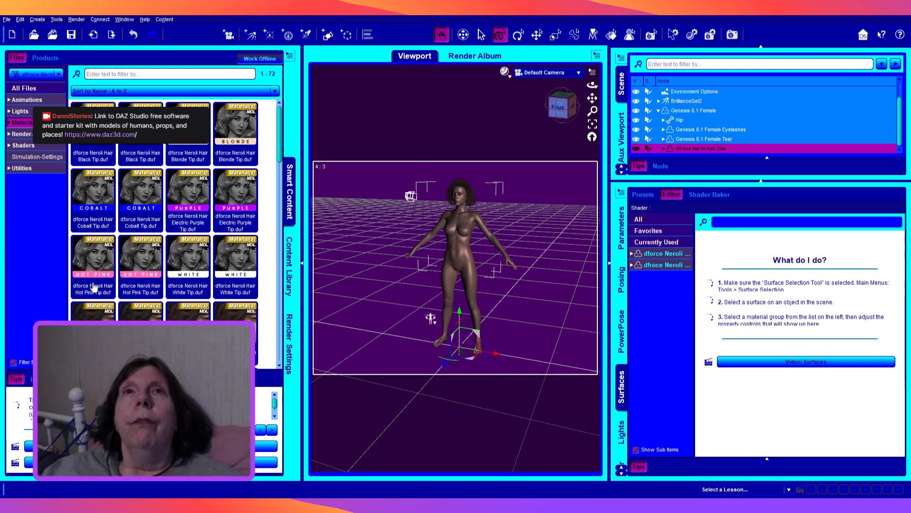
pyautogui.click(417, 116)
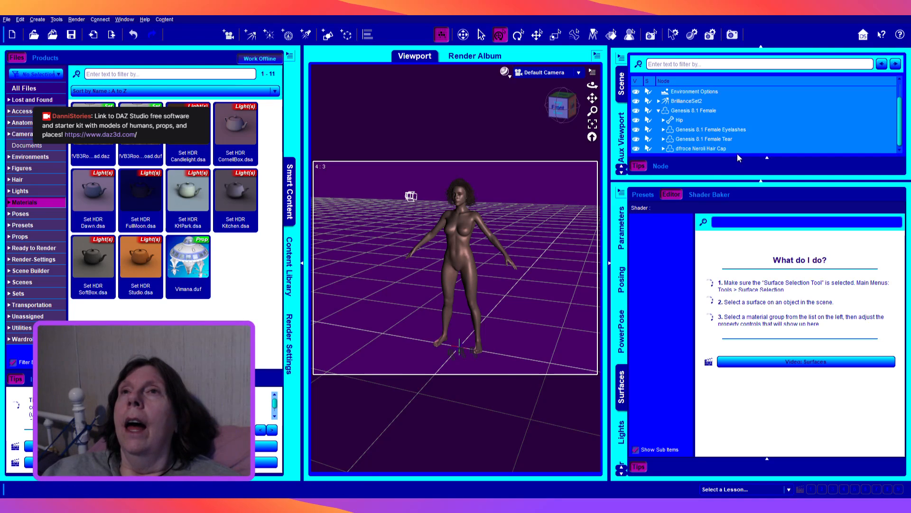
pyautogui.click(716, 148)
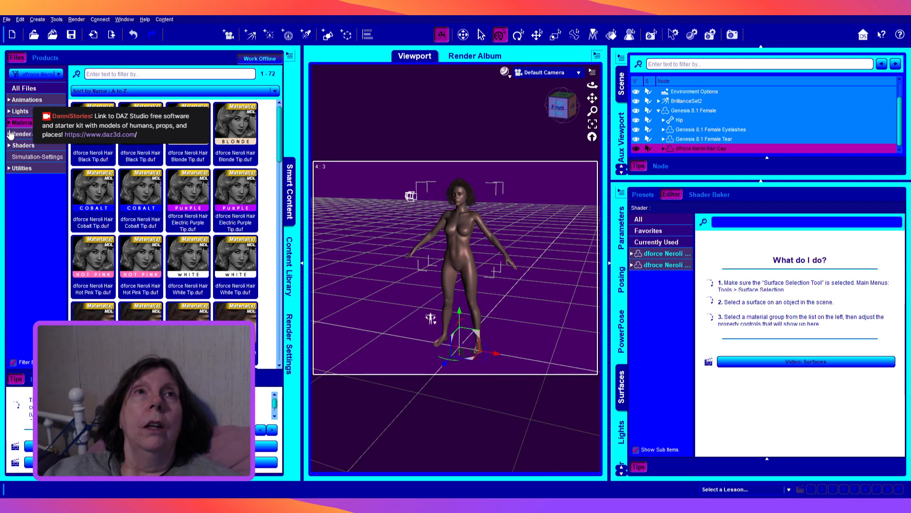
# Step: Apply the Neroli Hair Blonde 3 material from the Iray hair colors to the selected hair
pyautogui.click(9, 123)
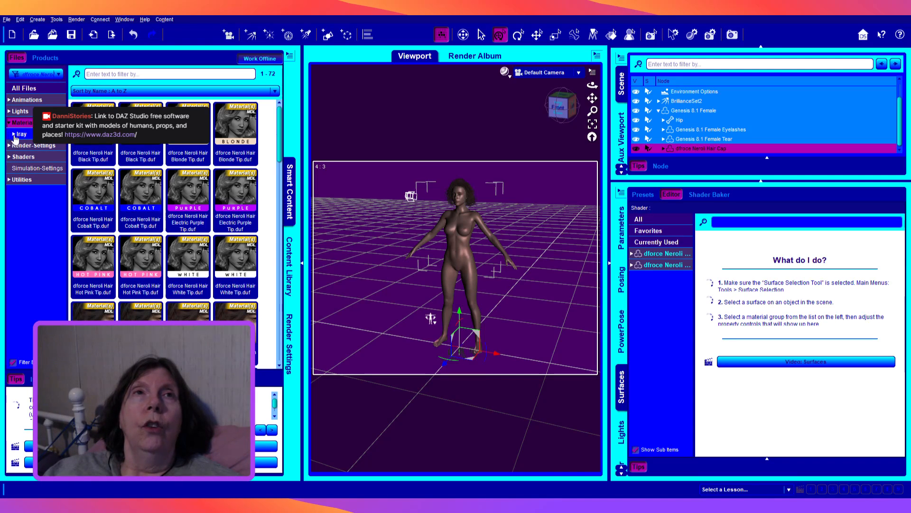
pyautogui.click(20, 135)
pyautogui.click(14, 134)
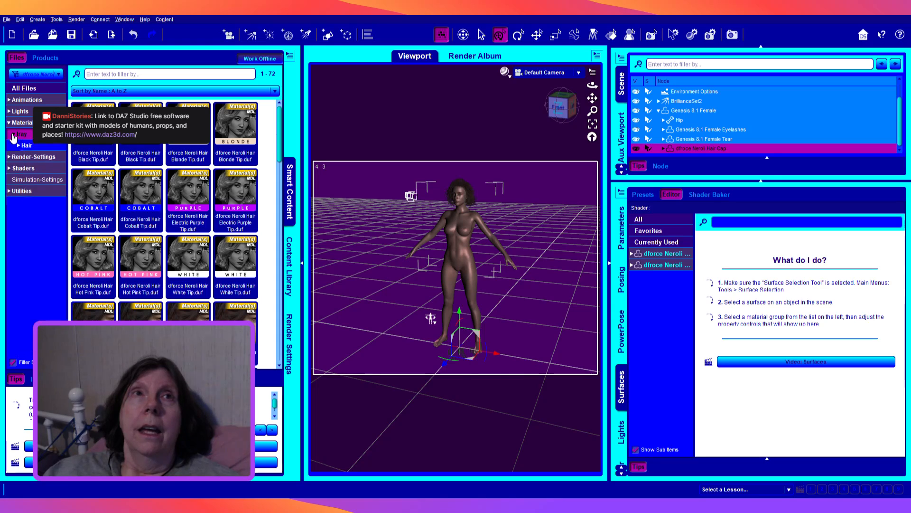
pyautogui.click(20, 146)
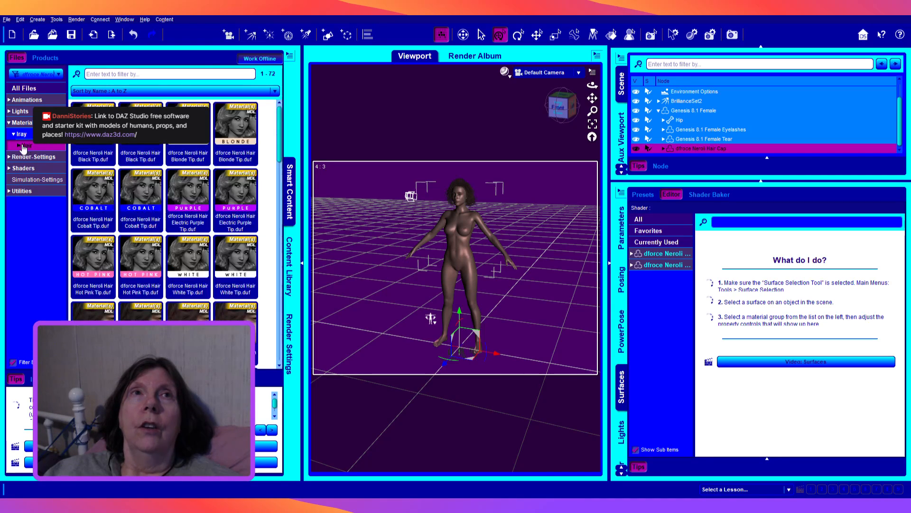
pyautogui.click(18, 146)
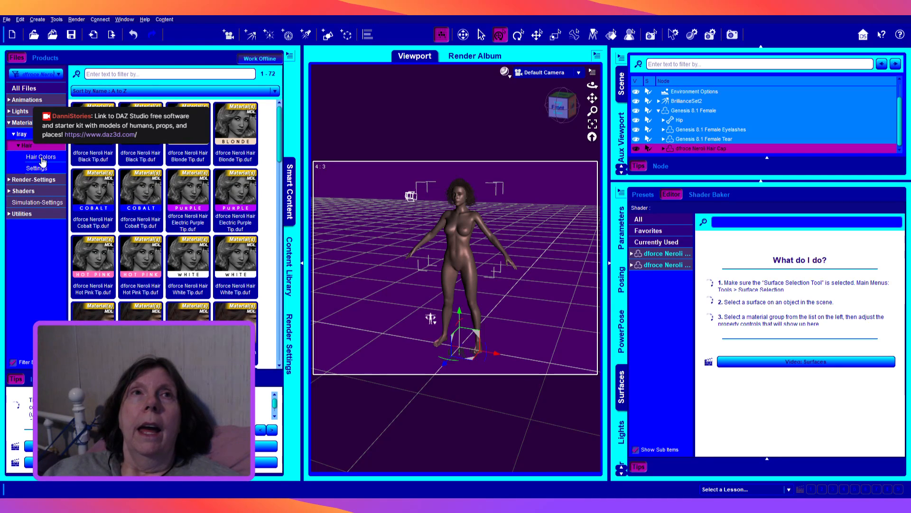
pyautogui.click(42, 158)
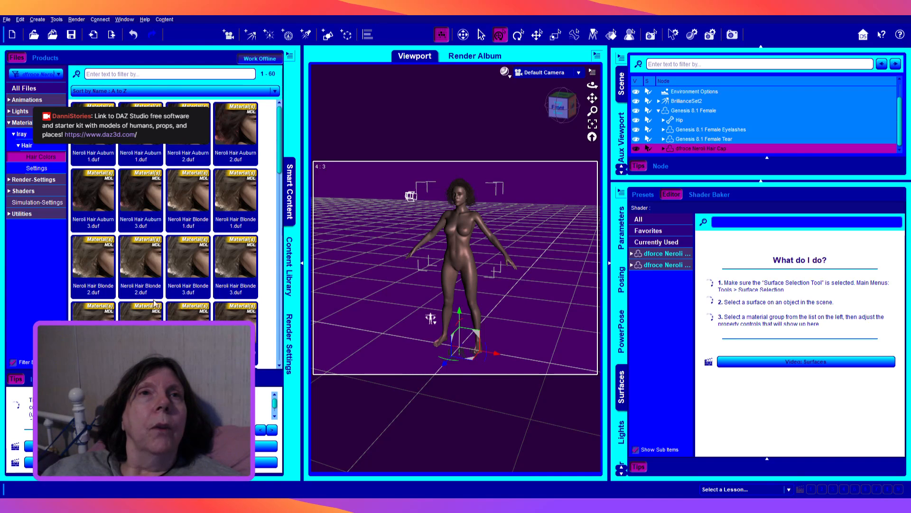
pyautogui.scroll(-3, 142, 299)
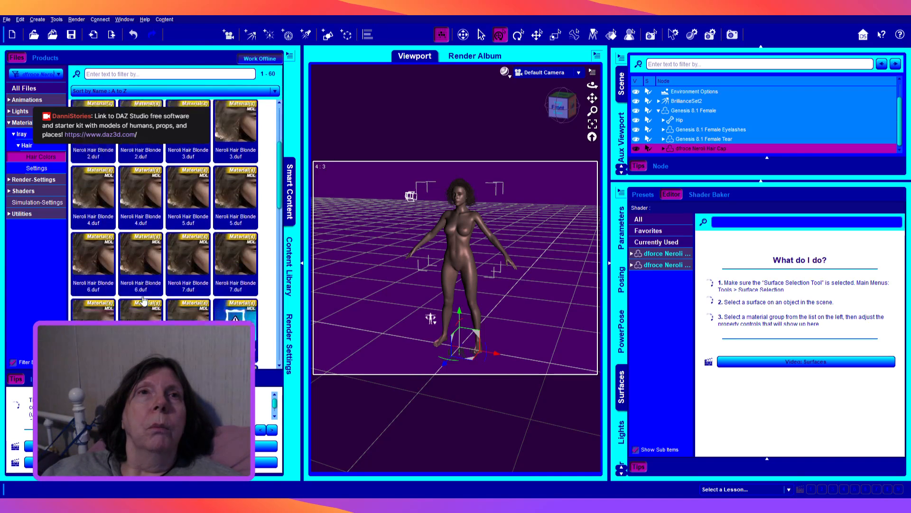
pyautogui.scroll(3, 145, 302)
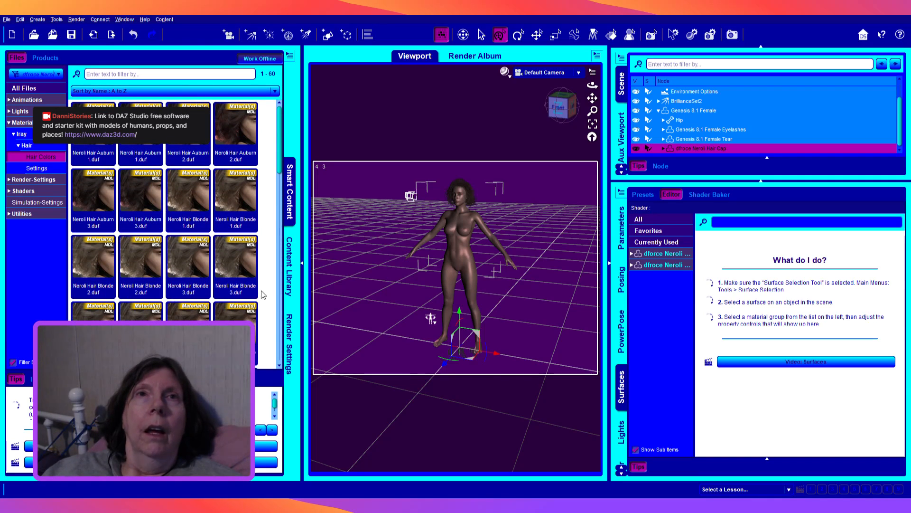
pyautogui.click(238, 275)
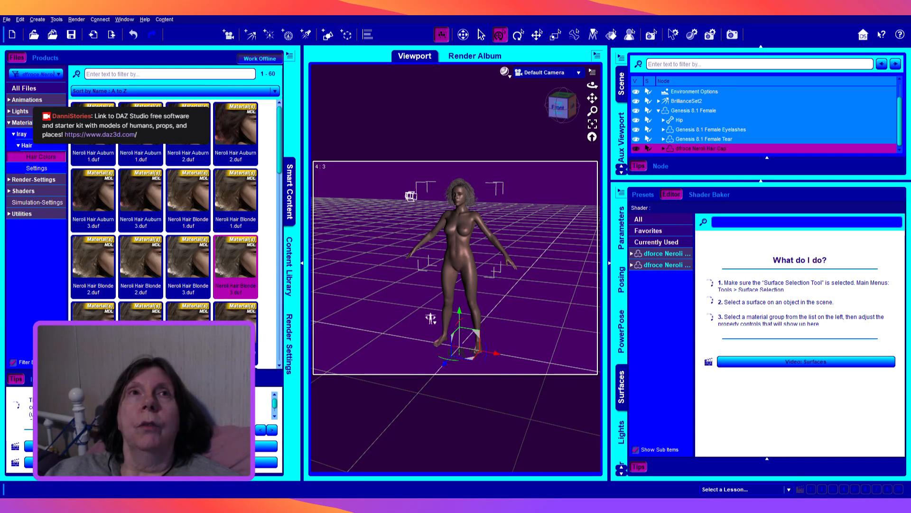
# Step: Apply the Victoria 8 All Maps material from the Iray skin materials to the Genesis 8.1 Female figure
pyautogui.click(33, 124)
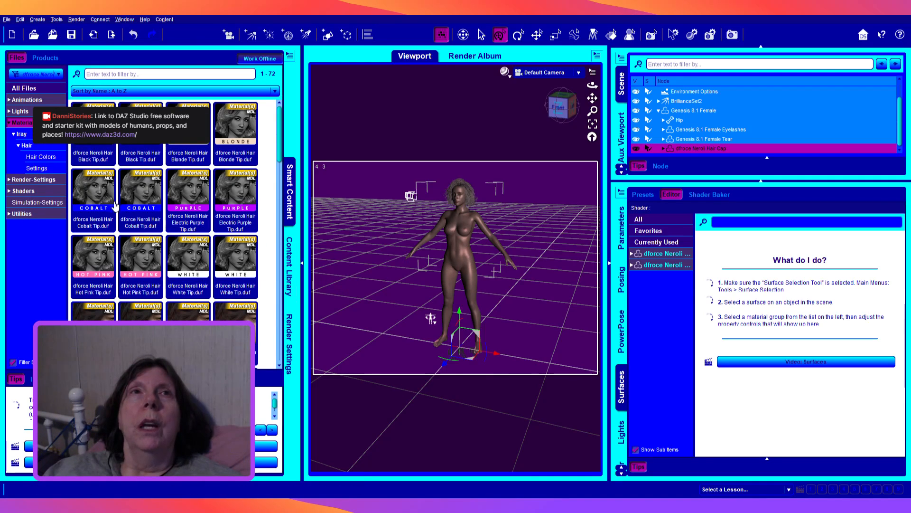
pyautogui.click(707, 111)
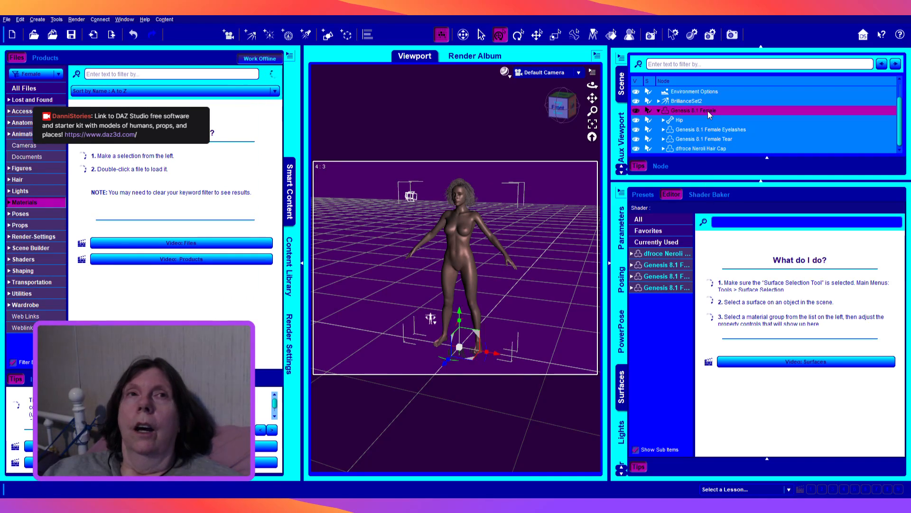
pyautogui.click(705, 150)
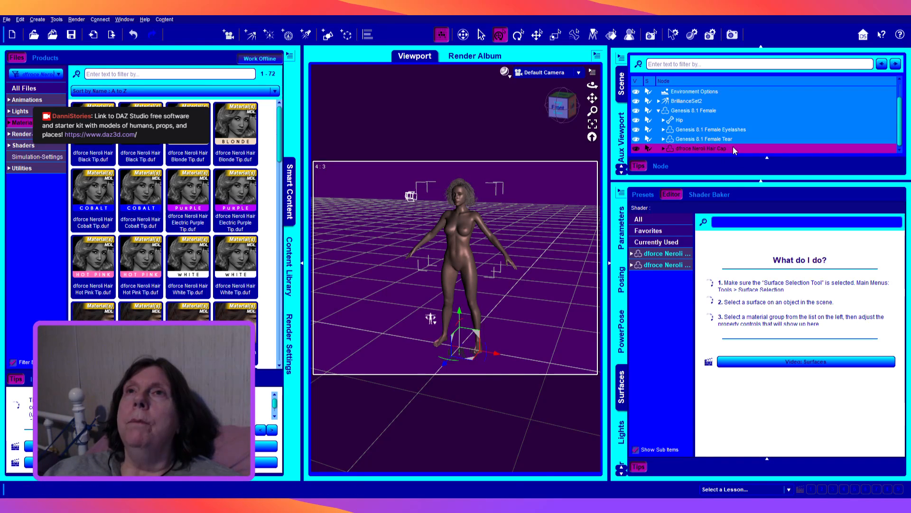
pyautogui.click(699, 112)
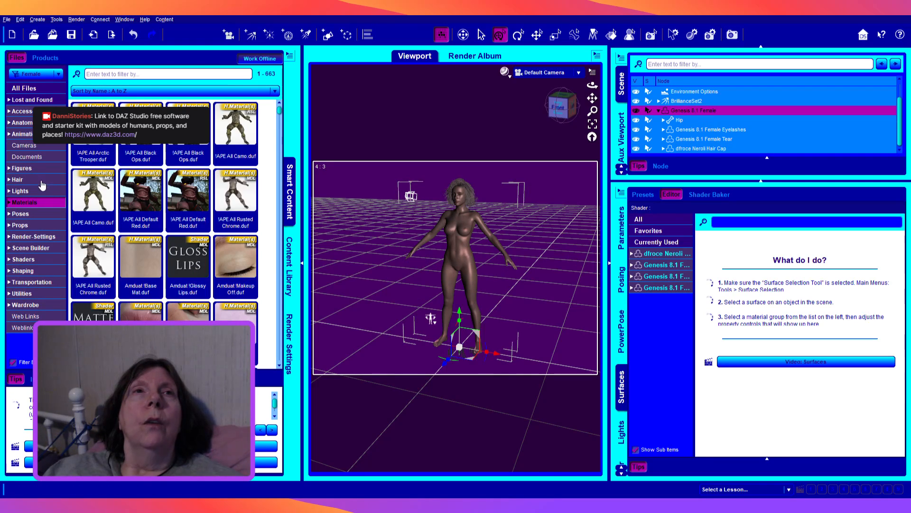
pyautogui.click(8, 202)
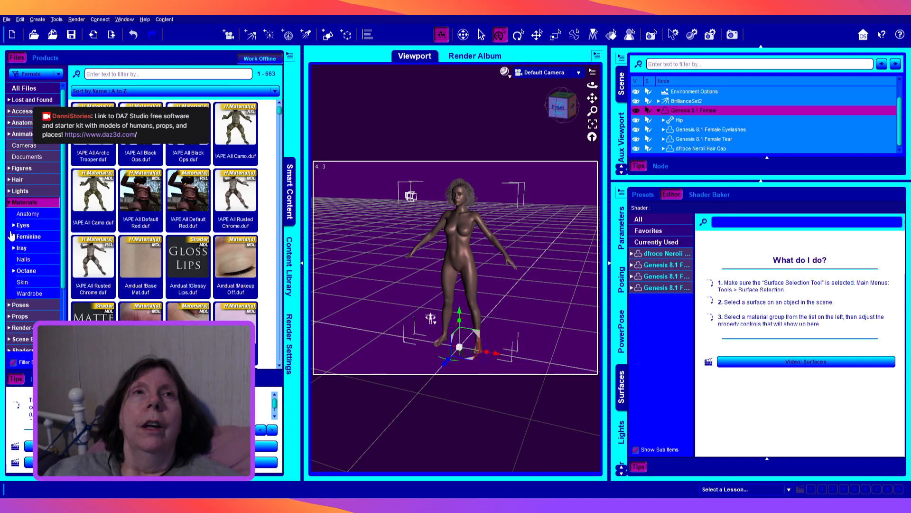
pyautogui.click(14, 249)
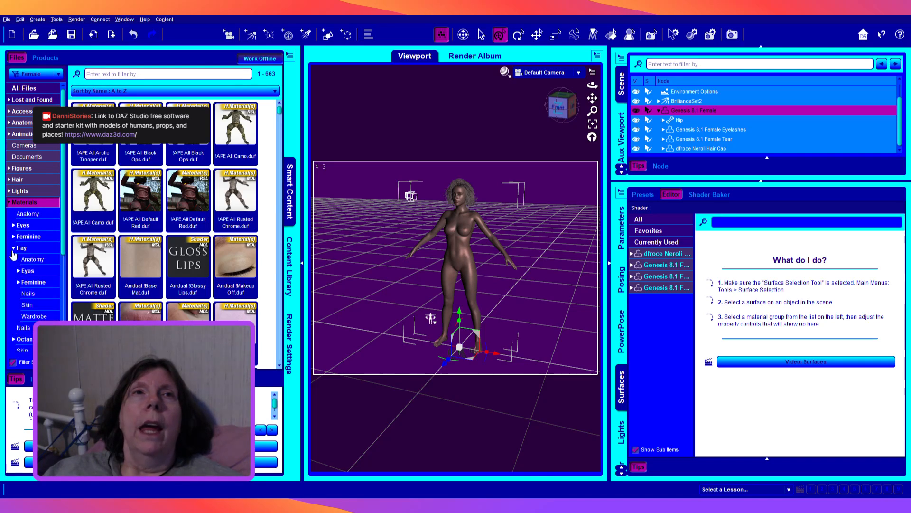
pyautogui.click(26, 306)
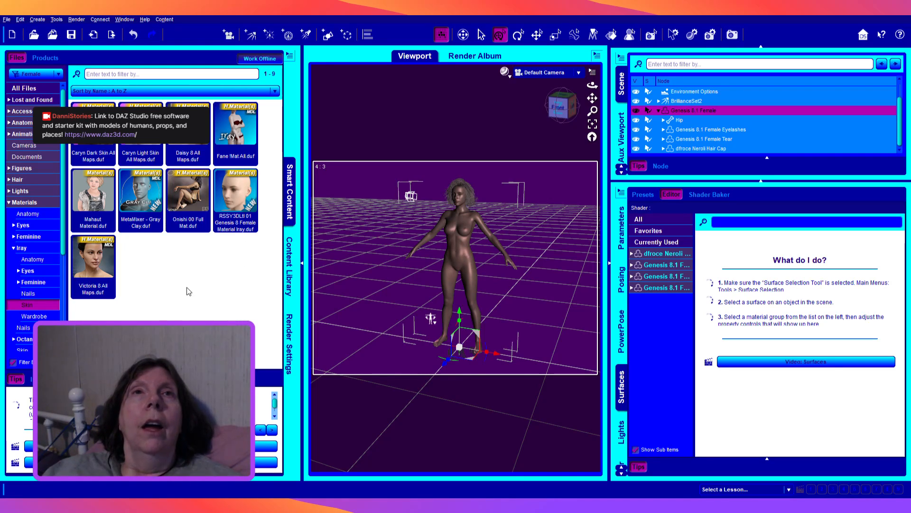
pyautogui.click(83, 280)
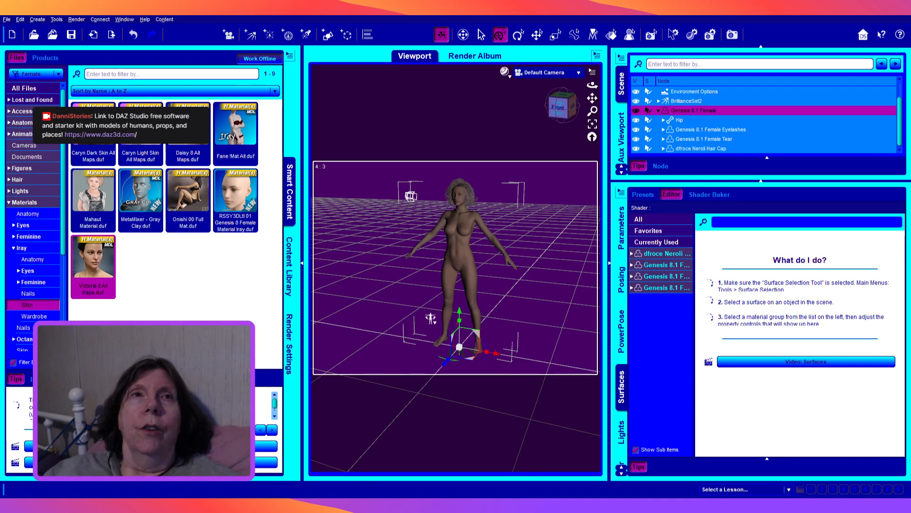
# Step: Browse the wardrobe materials and try the Sighni ! All preset on the Genesis 8.1 Female figure
pyautogui.click(34, 317)
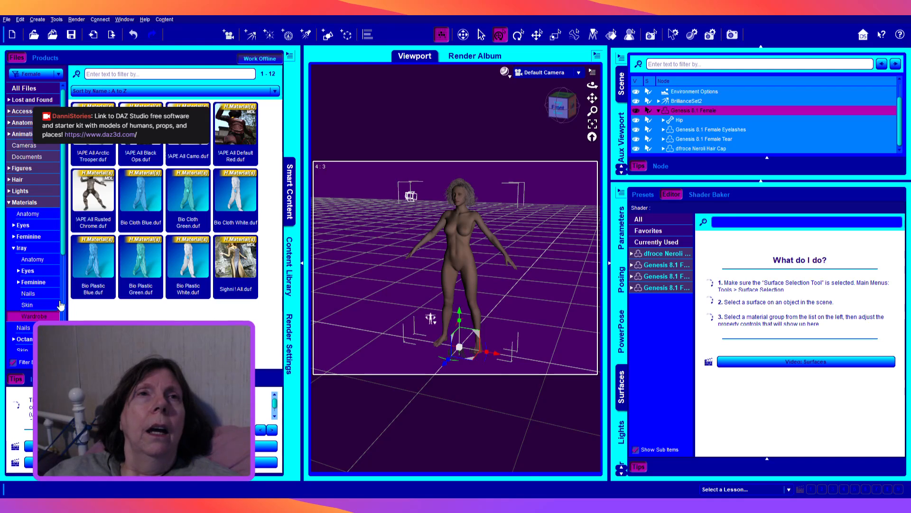
pyautogui.scroll(-1, 56, 308)
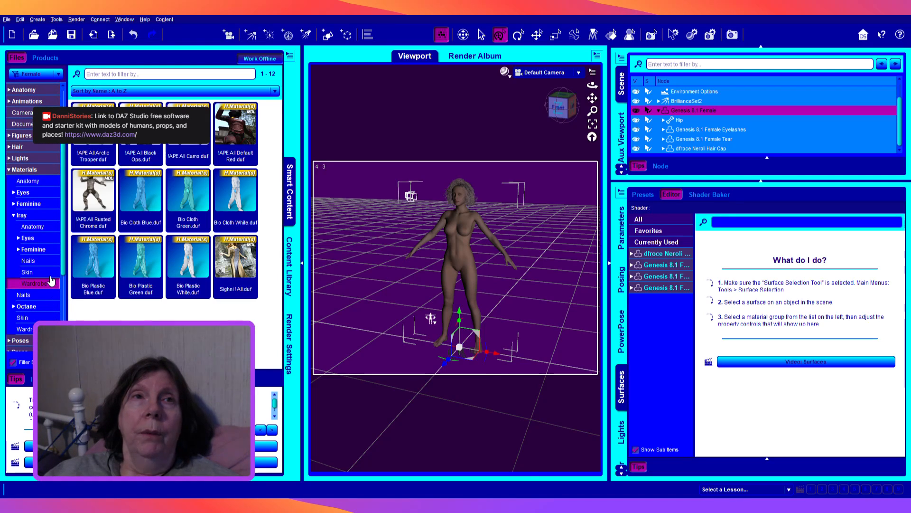
pyautogui.click(25, 329)
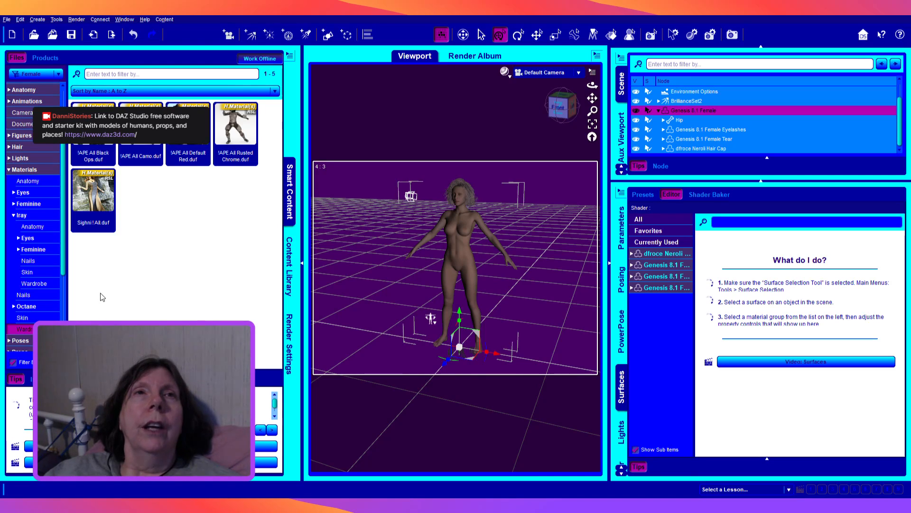
pyautogui.click(84, 214)
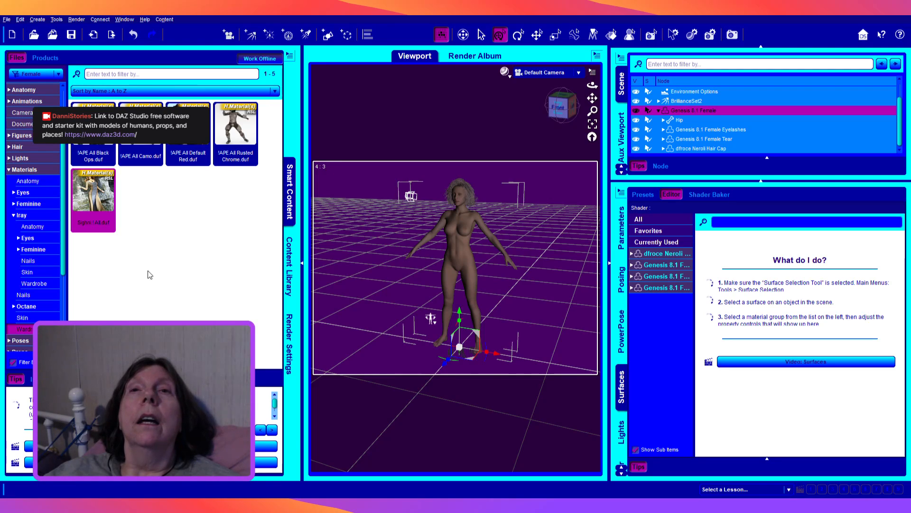
pyautogui.click(802, 138)
pyautogui.click(694, 110)
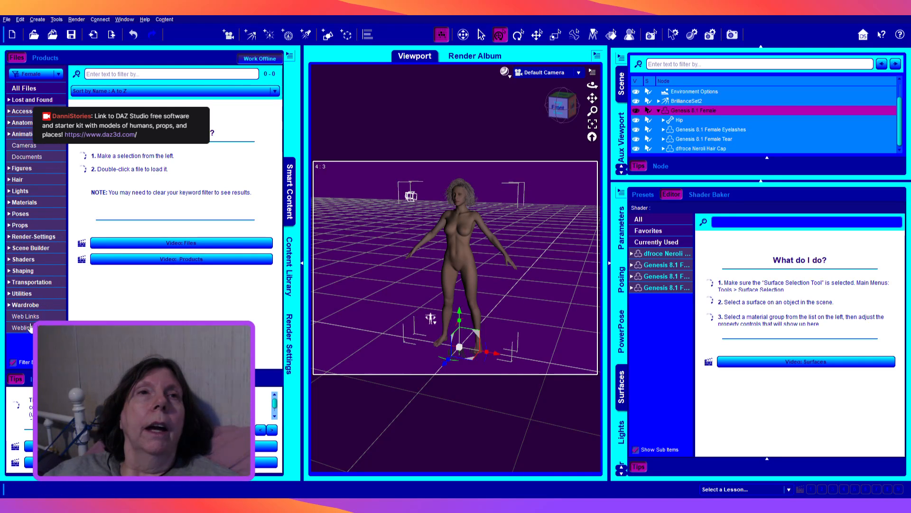
# Step: Browse the wardrobe dresses, try to add MDS Evening Dress Full Preset - 09 to the Genesis 8.1 Female figure, and check the scene hierarchy
pyautogui.click(25, 306)
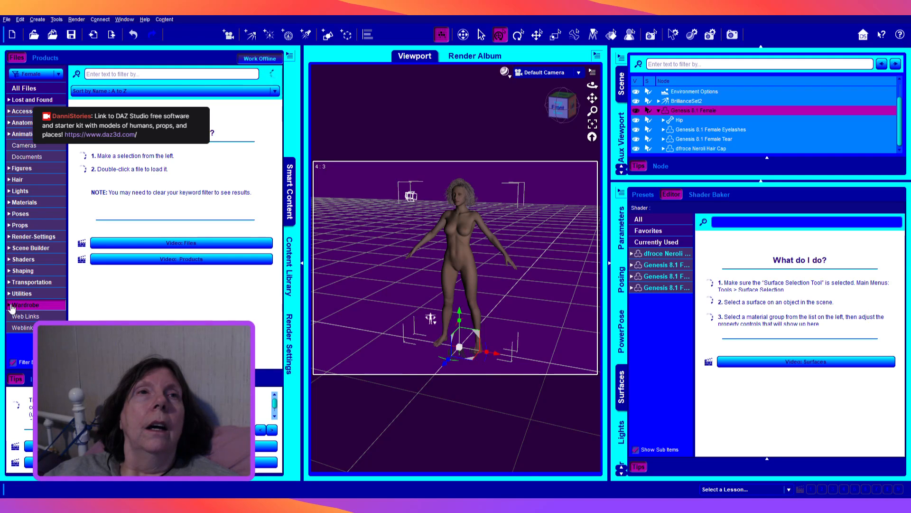
pyautogui.click(9, 306)
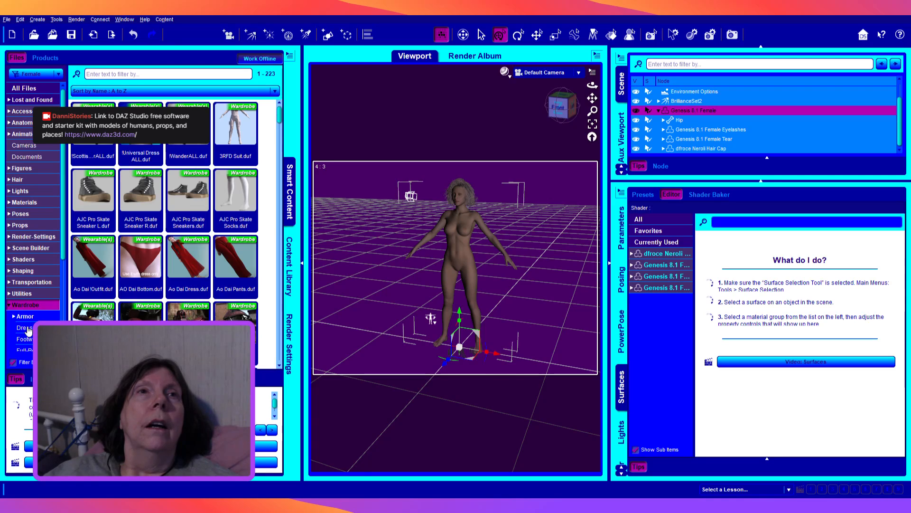
pyautogui.click(27, 328)
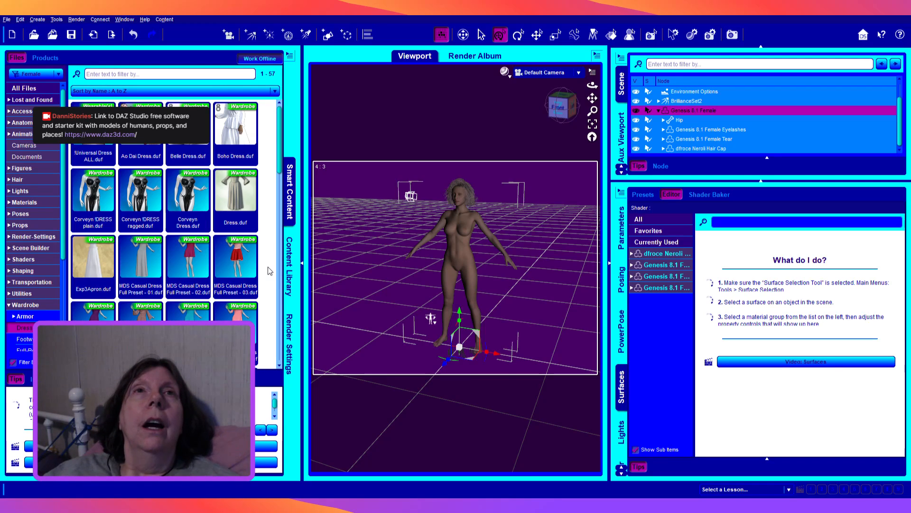
pyautogui.scroll(-5, 269, 271)
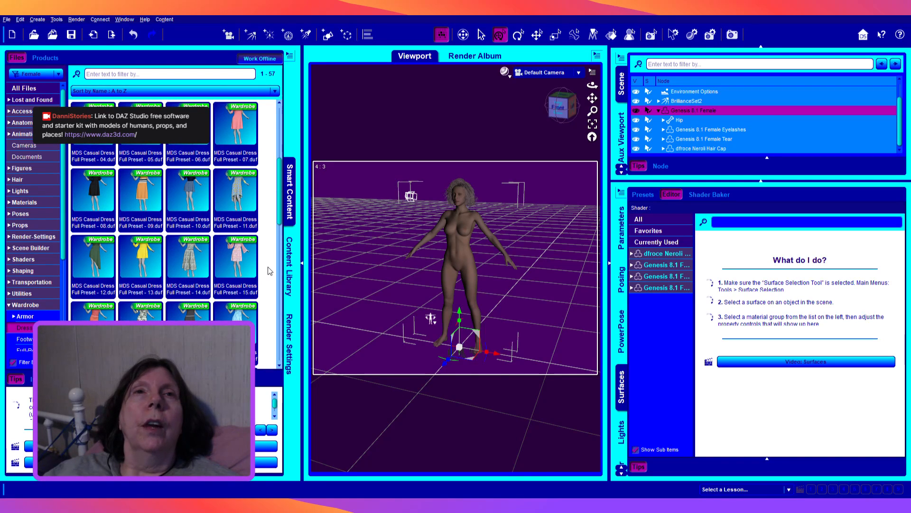
pyautogui.scroll(-3, 269, 271)
pyautogui.scroll(-3, 269, 271)
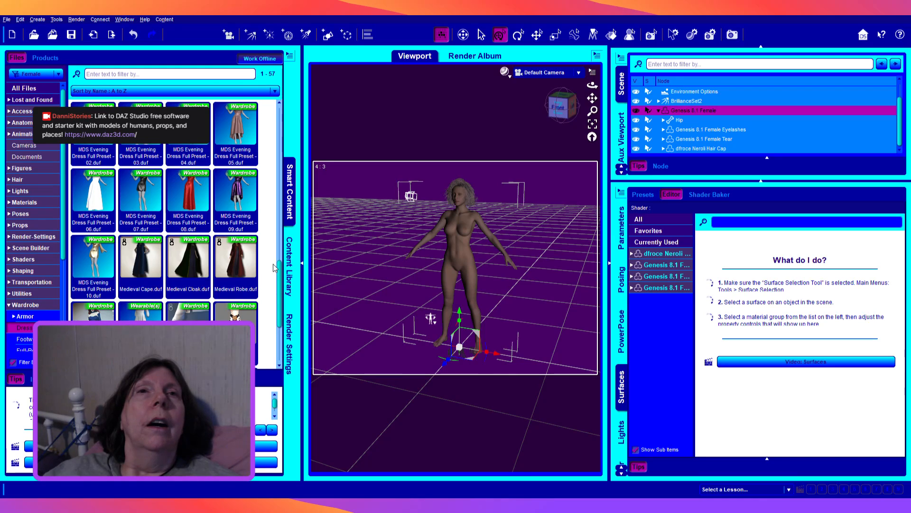
pyautogui.scroll(-2, 274, 268)
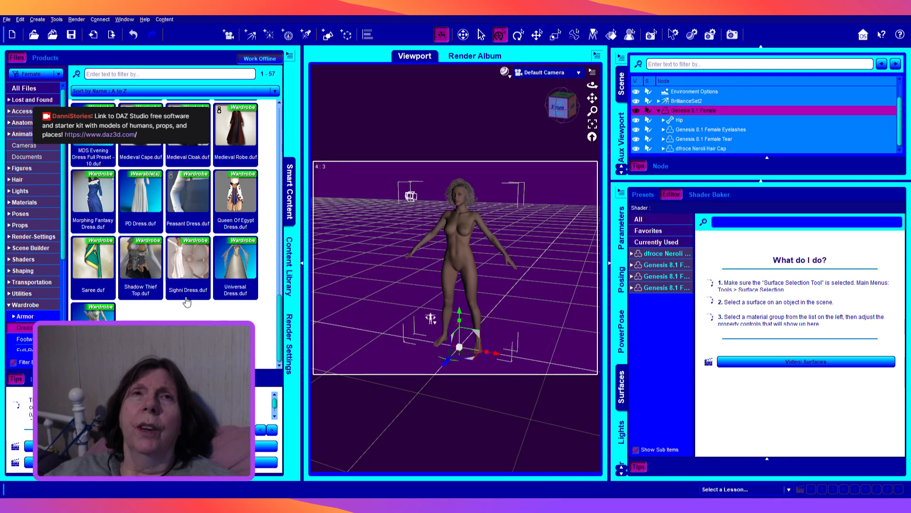
pyautogui.scroll(3, 230, 274)
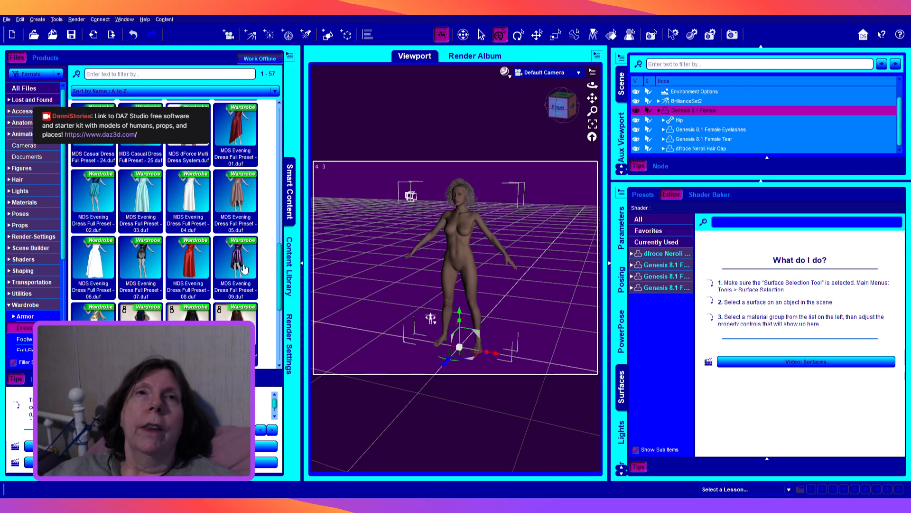
pyautogui.doubleClick(243, 269)
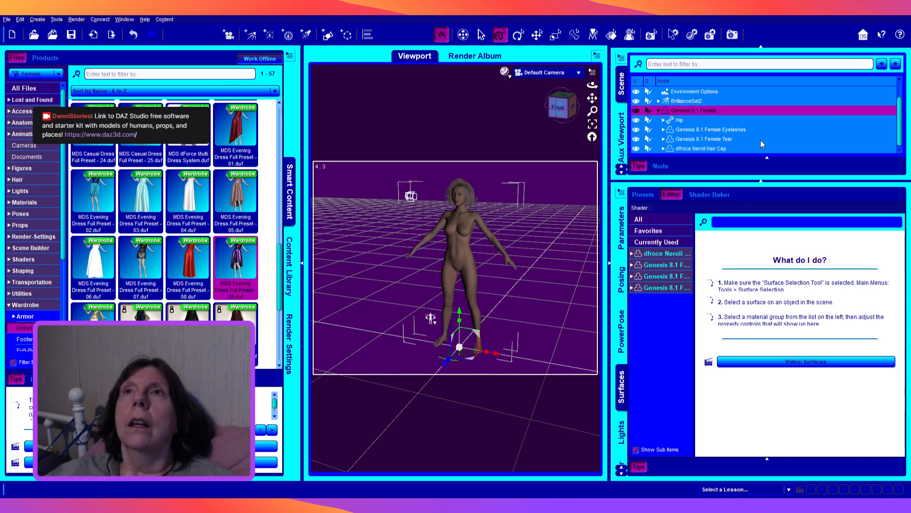
pyautogui.scroll(1, 763, 143)
pyautogui.scroll(-2, 762, 143)
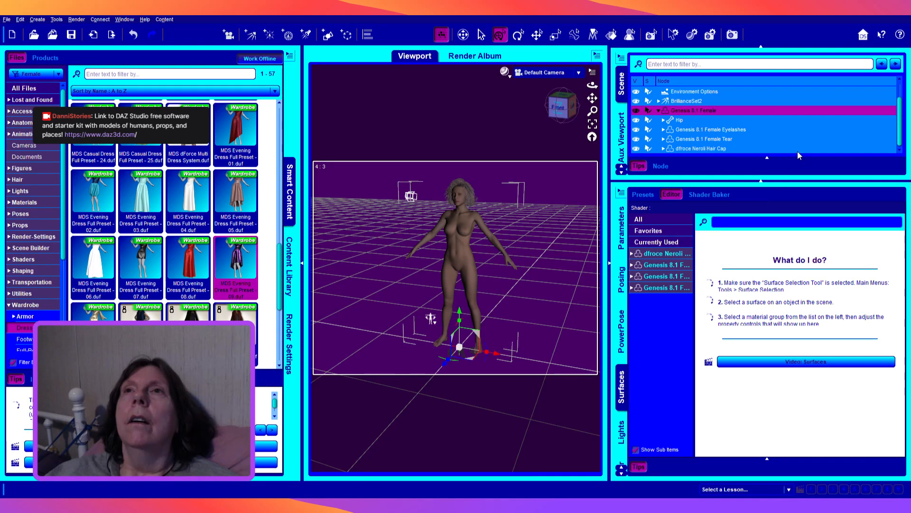
pyautogui.scroll(1, 788, 140)
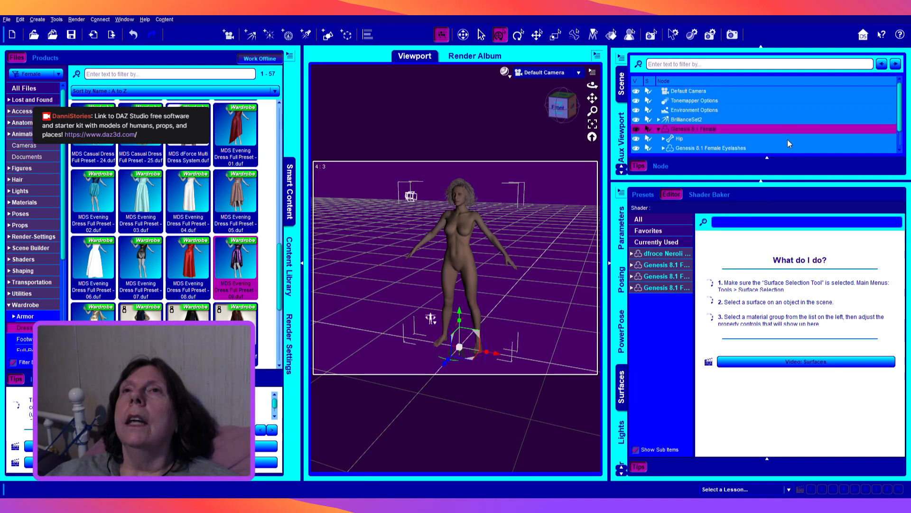
pyautogui.scroll(-1, 788, 141)
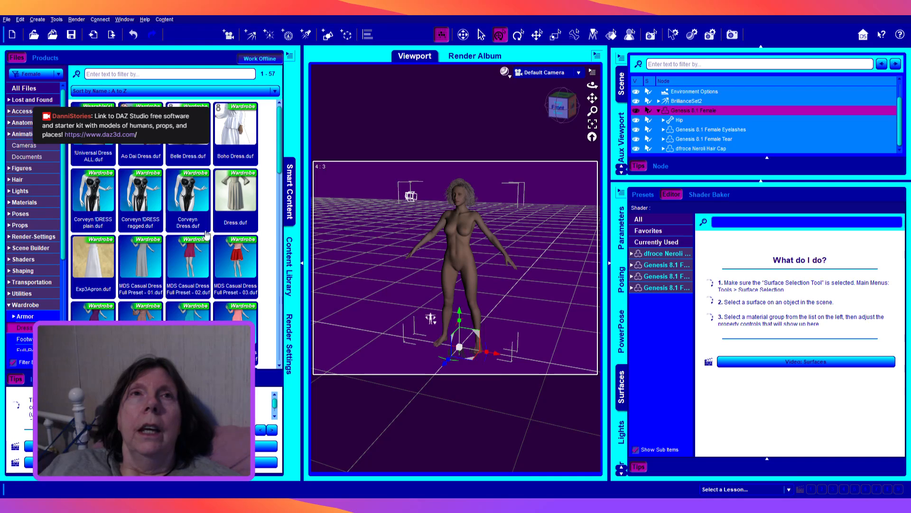
# Step: Try again to load MDS Evening Dress Full Preset - 09 onto the Genesis 8.1 Female figure
pyautogui.scroll(-3, 269, 259)
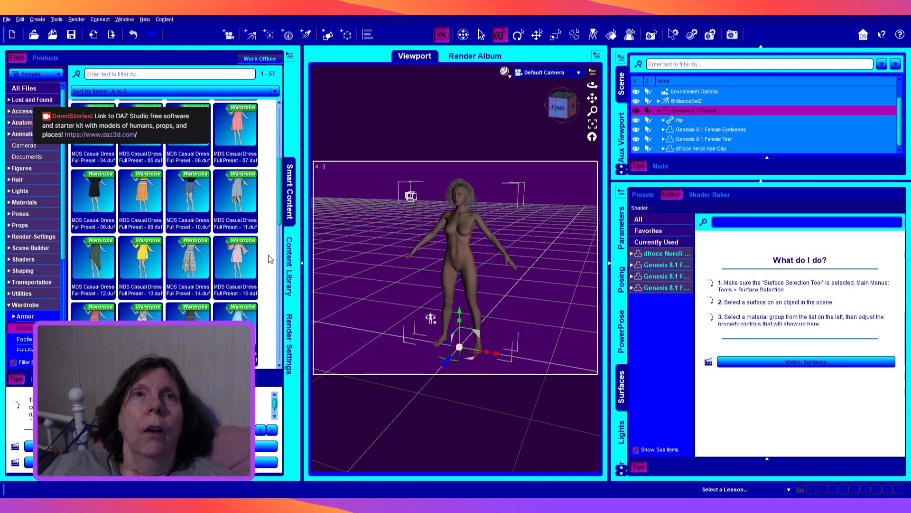
pyautogui.scroll(-3, 269, 258)
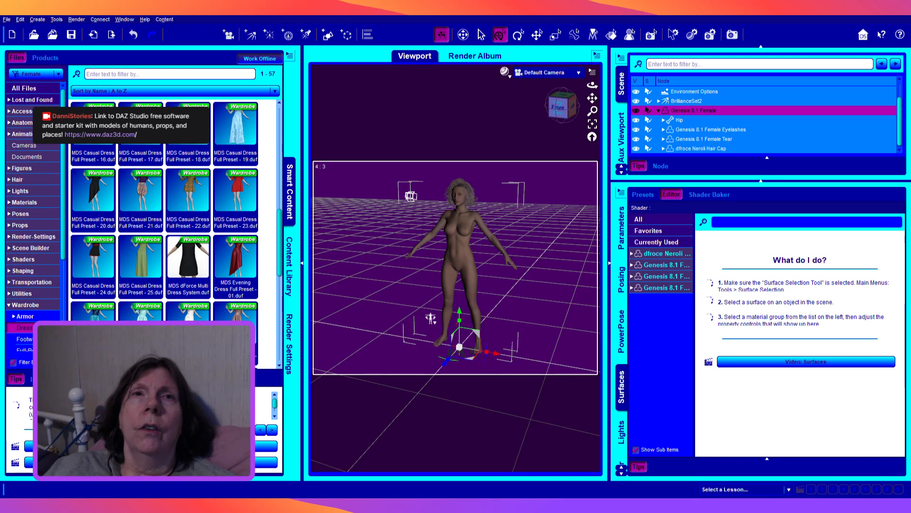
pyautogui.scroll(-3, 242, 204)
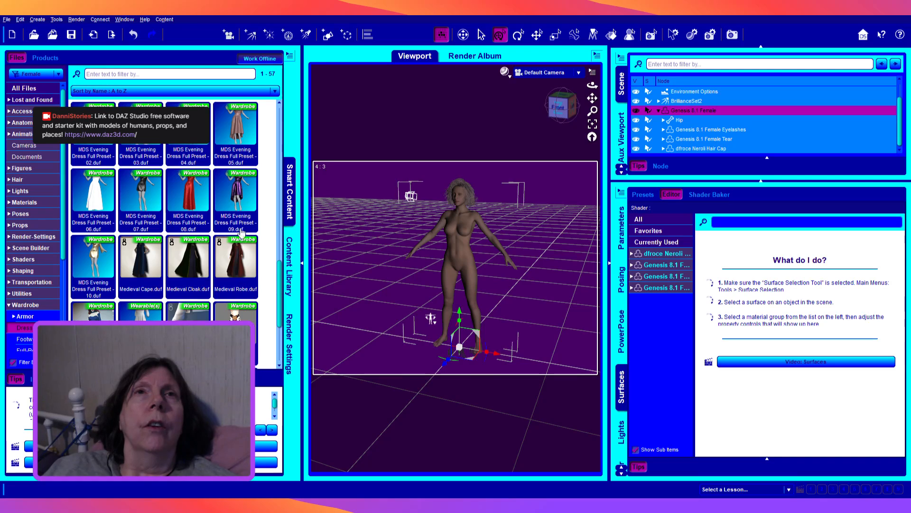
pyautogui.click(241, 205)
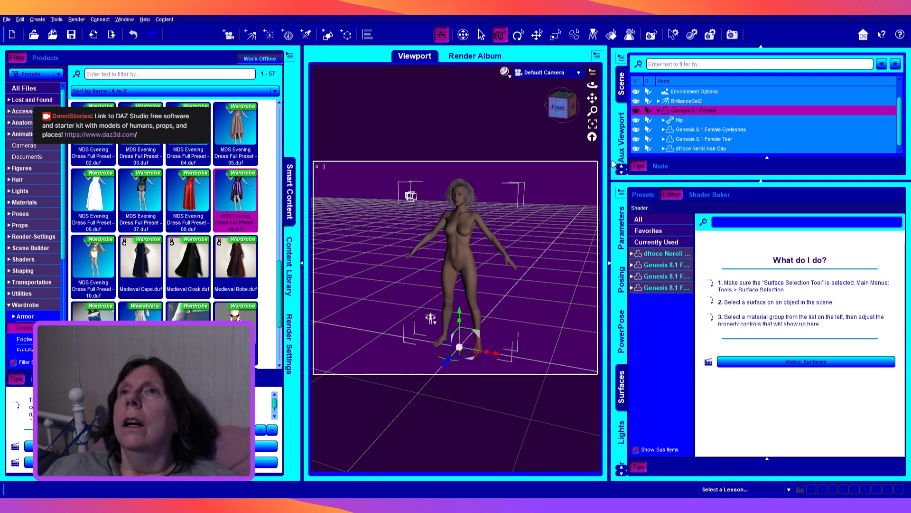
pyautogui.scroll(1, 790, 128)
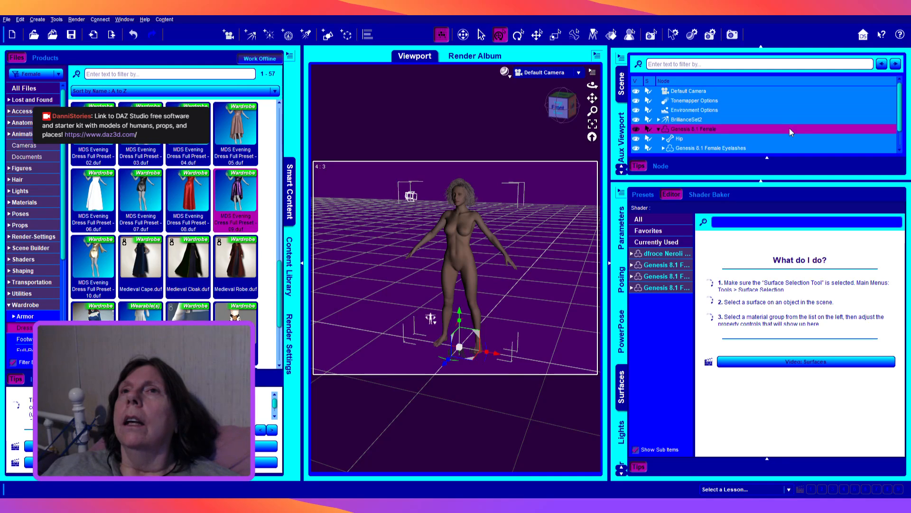
pyautogui.scroll(-1, 790, 128)
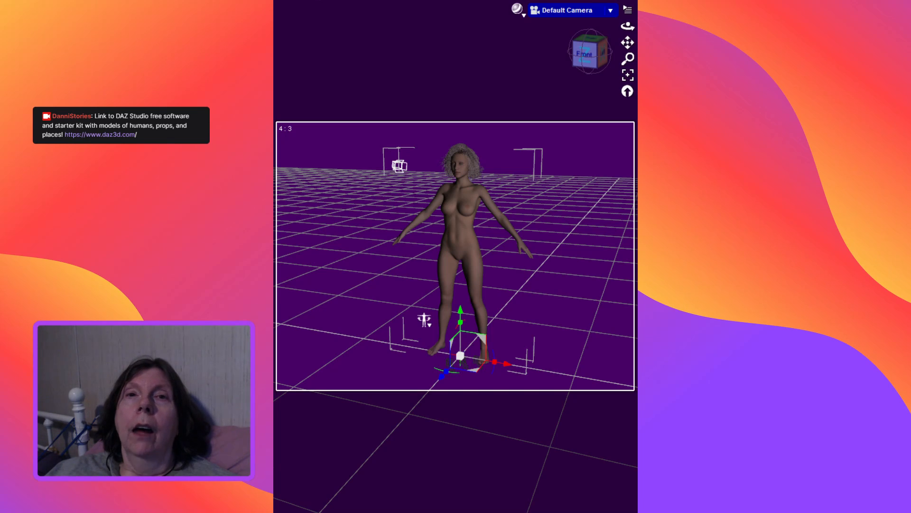
# Step: Delete the Genesis 8.1 Female figure and frame the baby figure at full length in the default camera view
pyautogui.press('Delete')
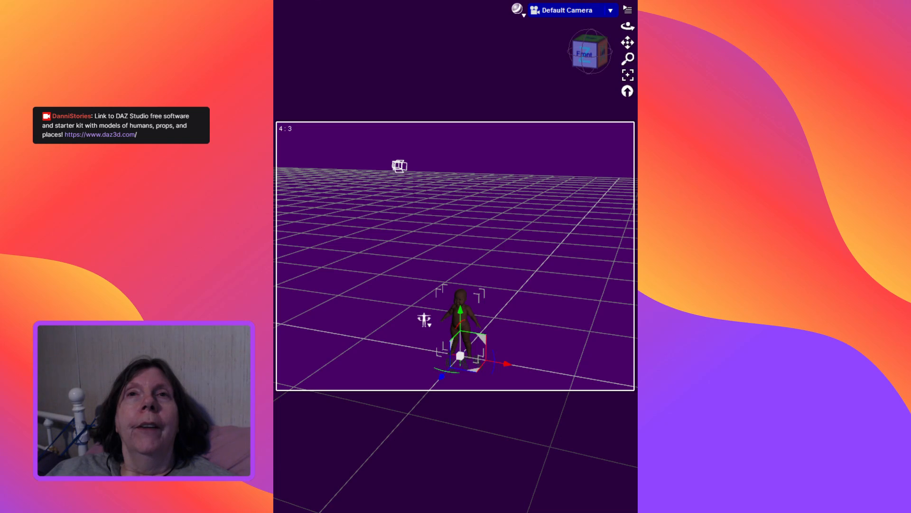
pyautogui.scroll(4, 456, 257)
pyautogui.scroll(3, 456, 256)
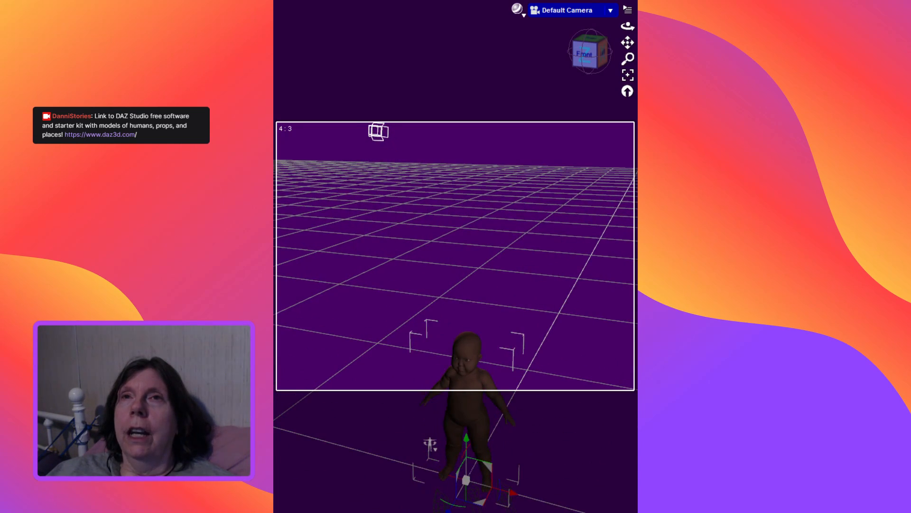
pyautogui.moveTo(628, 42); pyautogui.dragTo(626, 4)
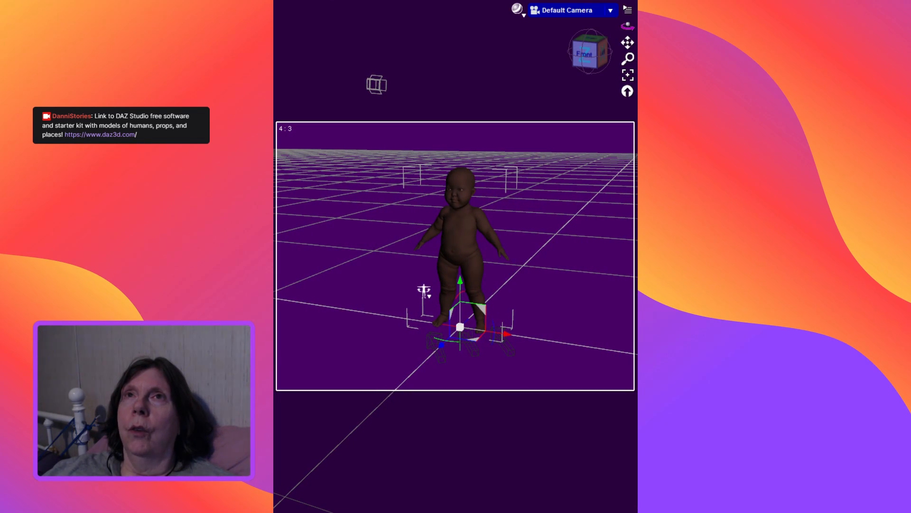
pyautogui.moveTo(628, 26); pyautogui.dragTo(628, 17)
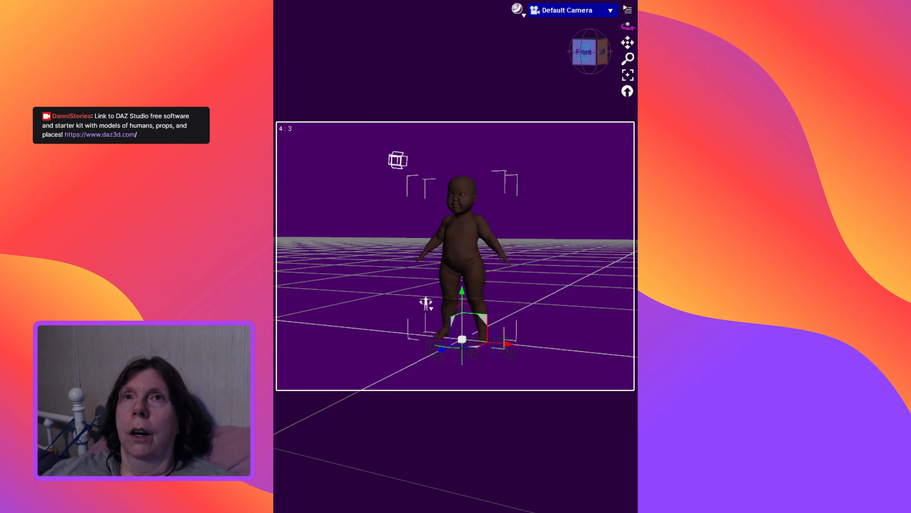
pyautogui.scroll(5, 455, 256)
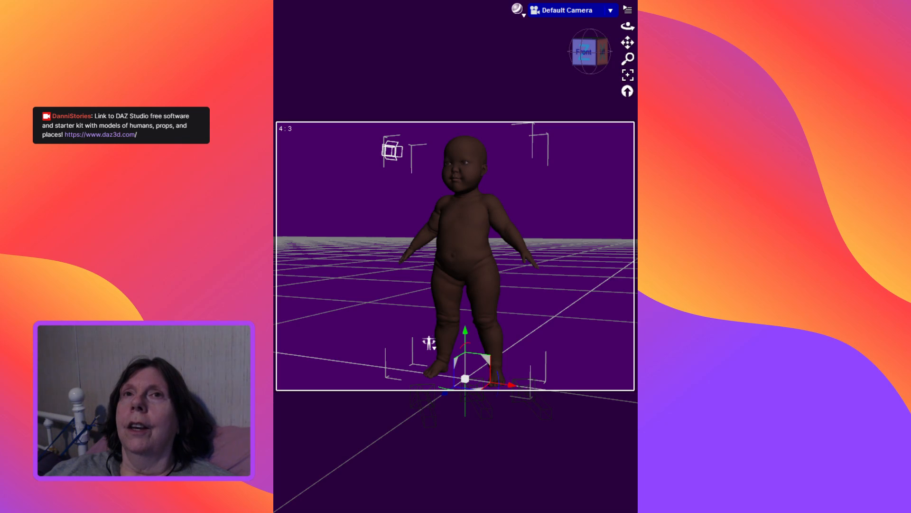
pyautogui.scroll(-1, 455, 256)
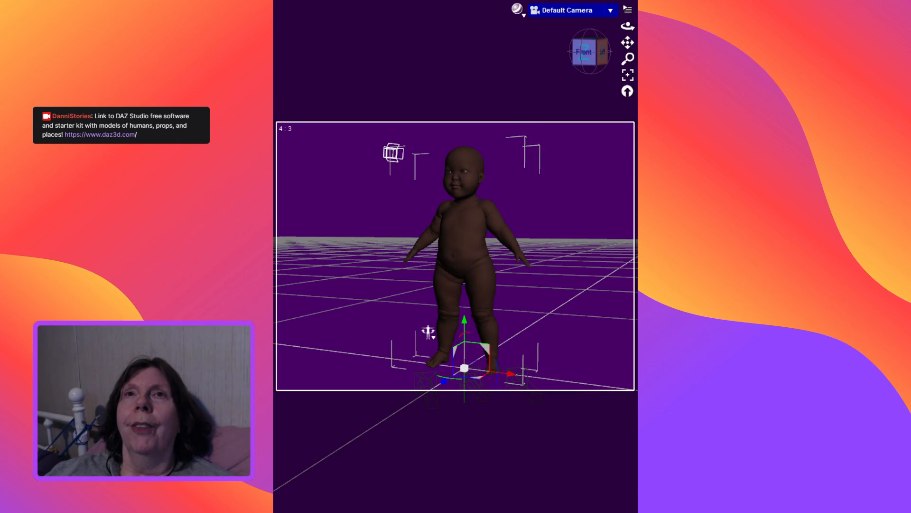
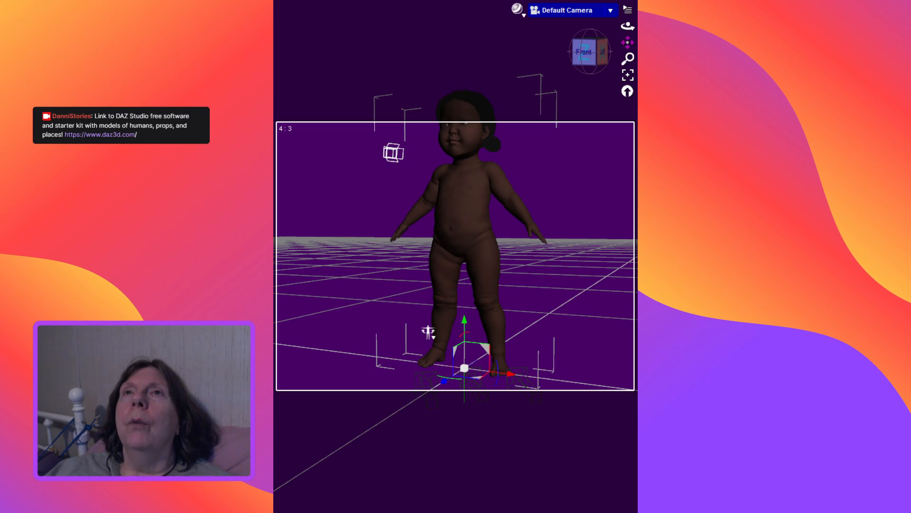
# Step: Reposition the default camera view around the child figure to inspect its outfit and dance pose
pyautogui.moveTo(627, 43); pyautogui.dragTo(629, 136)
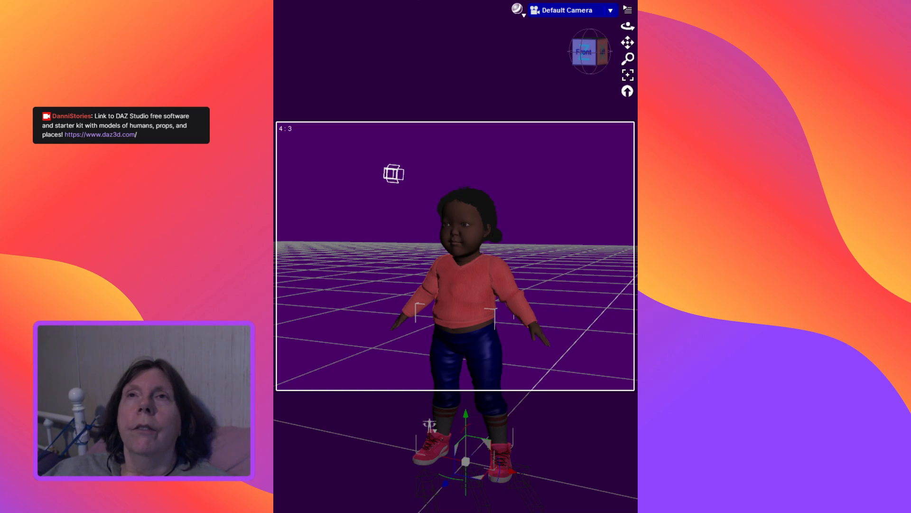
pyautogui.moveTo(627, 42); pyautogui.dragTo(628, 6)
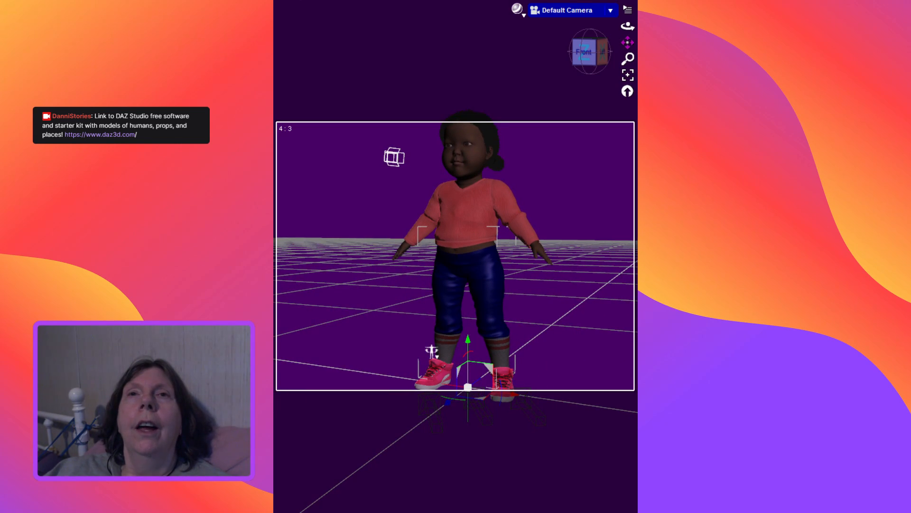
pyautogui.scroll(-2, 456, 256)
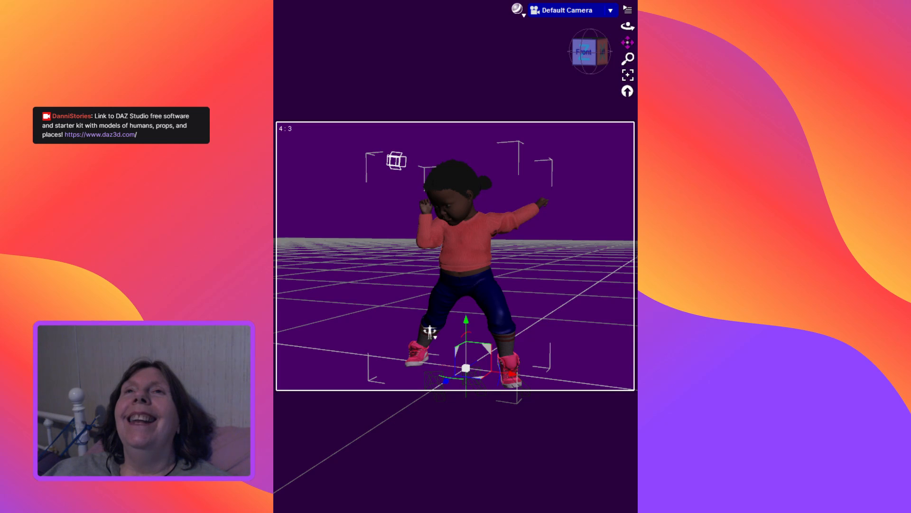
pyautogui.moveTo(628, 42); pyautogui.dragTo(624, 27)
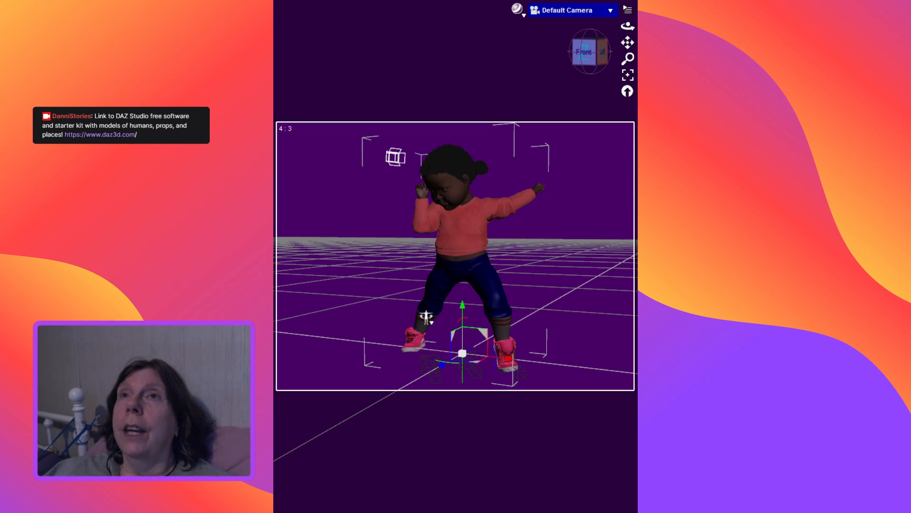
pyautogui.click(427, 317)
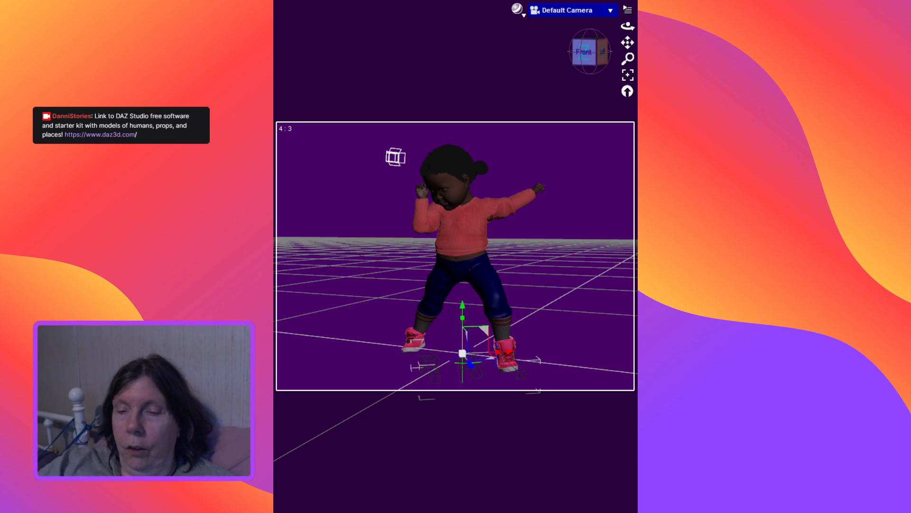
pyautogui.moveTo(627, 26); pyautogui.dragTo(562, 81, button='right')
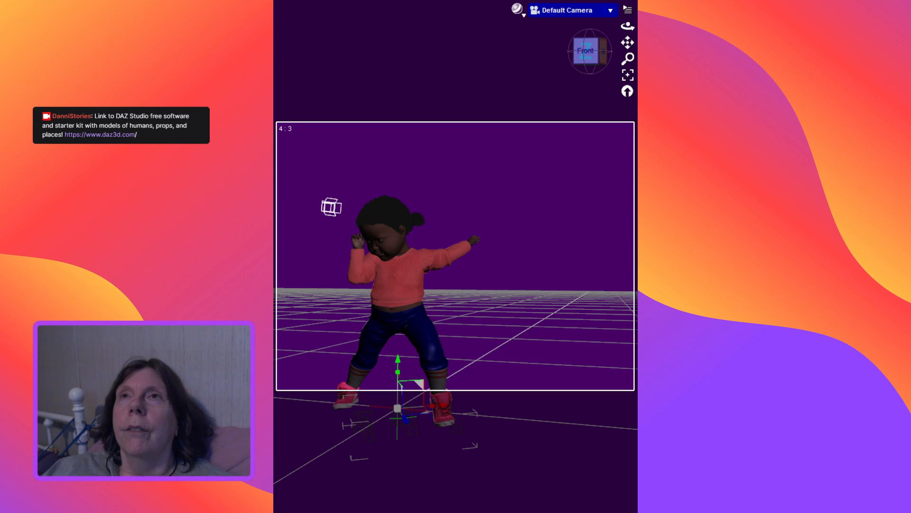
# Step: Position the child figure inside the 4:3 frame and inspect it from both sides and the front in the photorealistic preview, then restore textured shading
pyautogui.moveTo(628, 42); pyautogui.dragTo(703, 0)
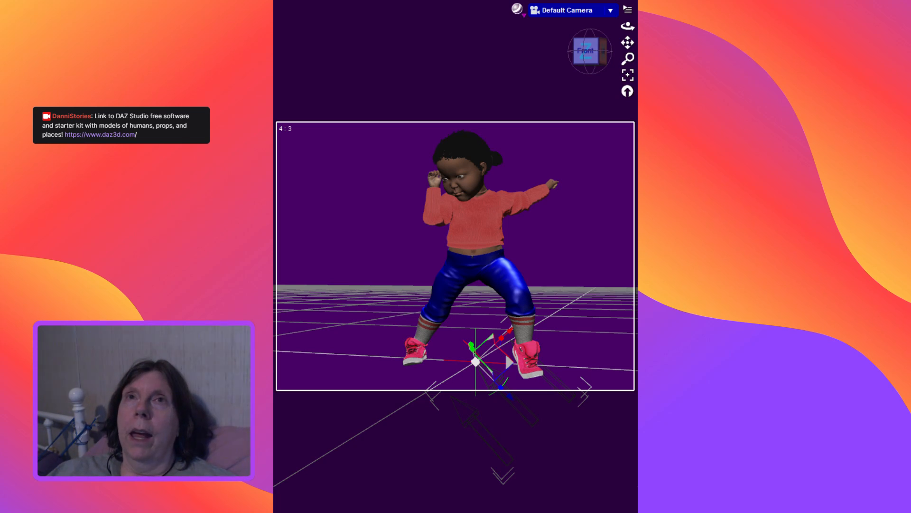
pyautogui.hotkey('ctrl', '0')
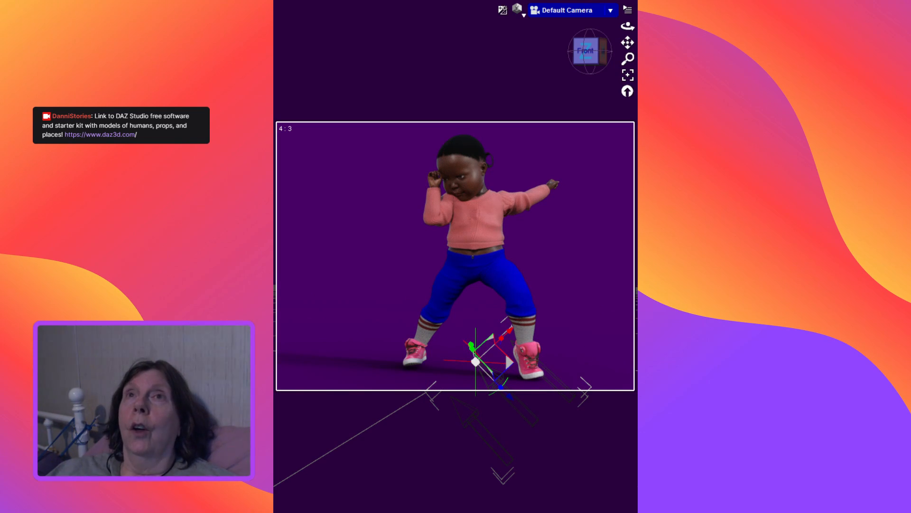
pyautogui.moveTo(628, 26); pyautogui.dragTo(561, 35)
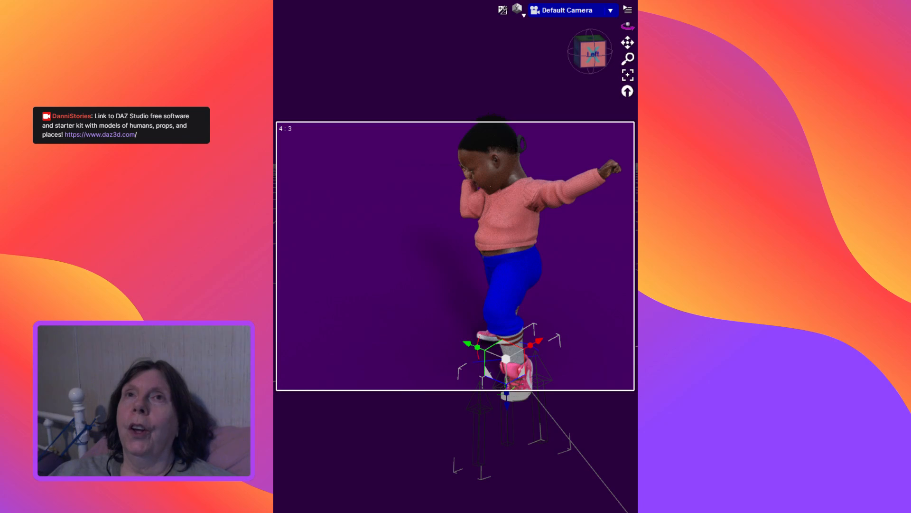
pyautogui.moveTo(628, 27); pyautogui.dragTo(749, 23)
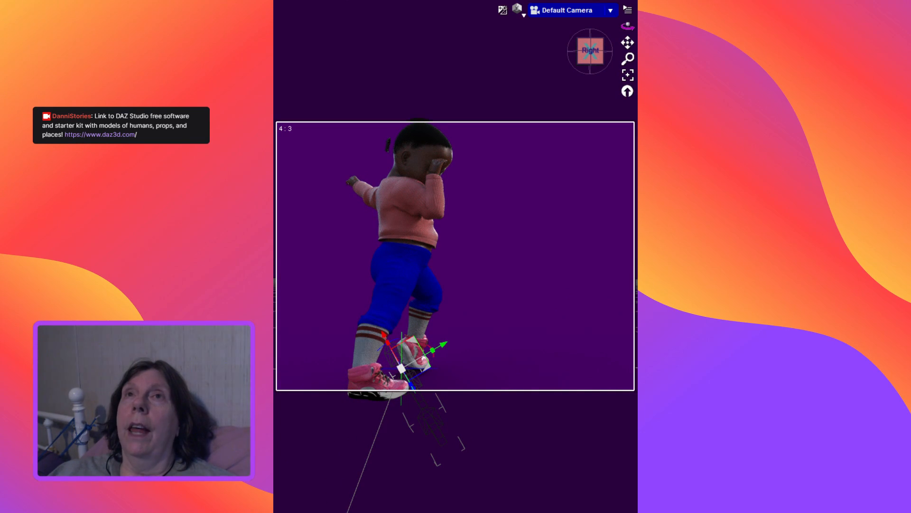
pyautogui.moveTo(628, 27); pyautogui.dragTo(567, 25)
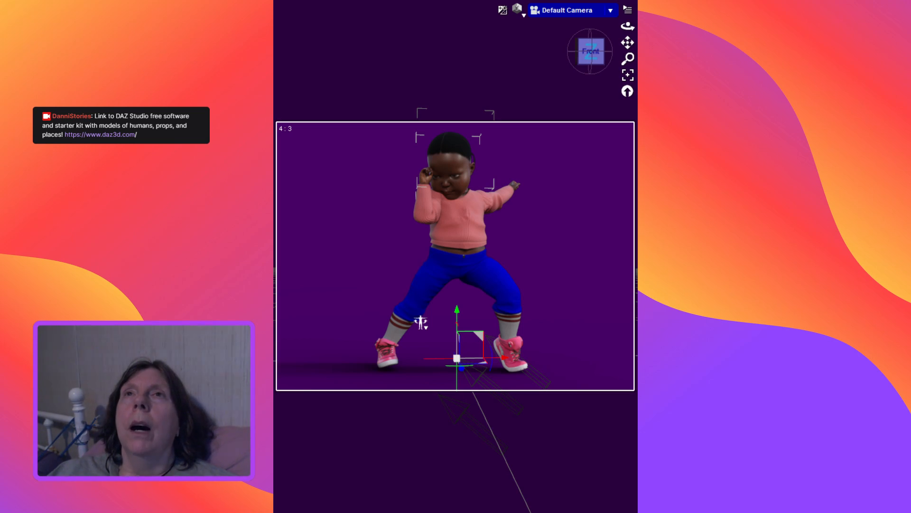
pyautogui.moveTo(628, 26)
pyautogui.mouseDown()
pyautogui.moveTo(475, 32)
pyautogui.moveTo(668, 35)
pyautogui.moveTo(618, 39)
pyautogui.mouseUp()
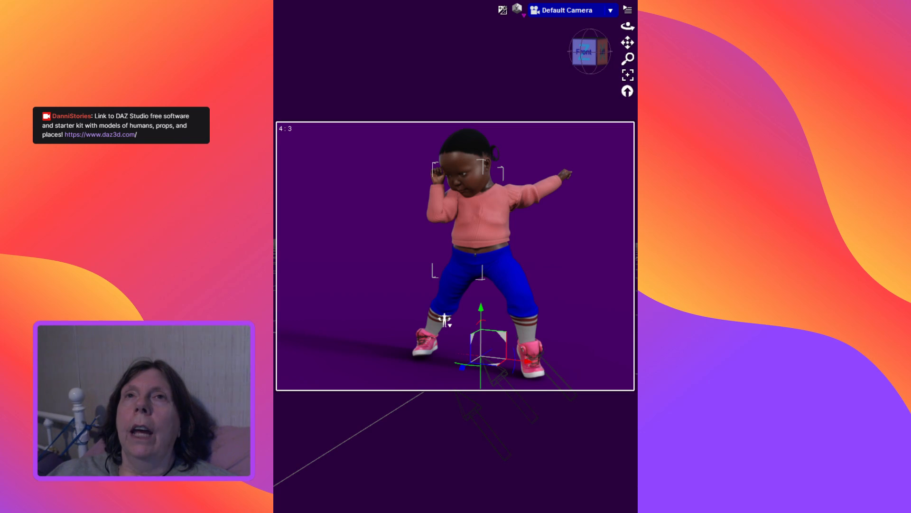
pyautogui.hotkey('ctrl', '9')
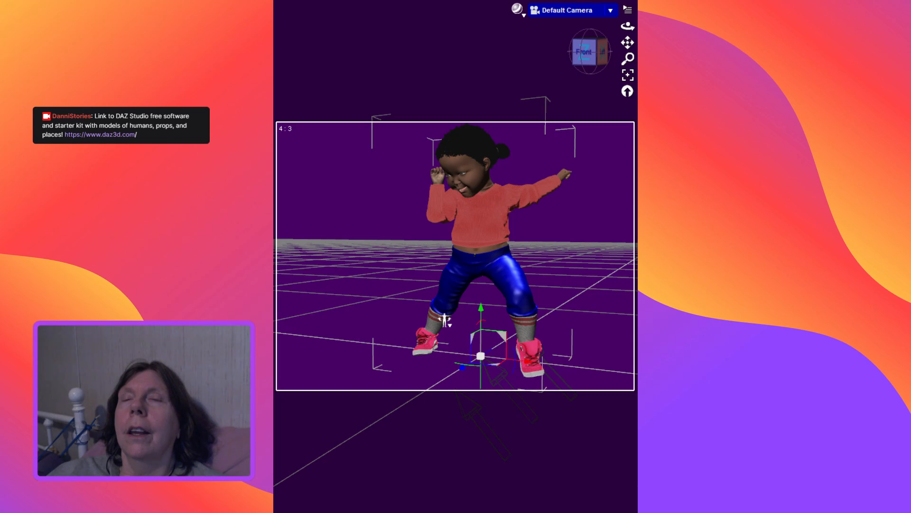
# Step: Inspect the child figure's face, hair and upper body up close from the front and from its right side
pyautogui.scroll(3, 457, 369)
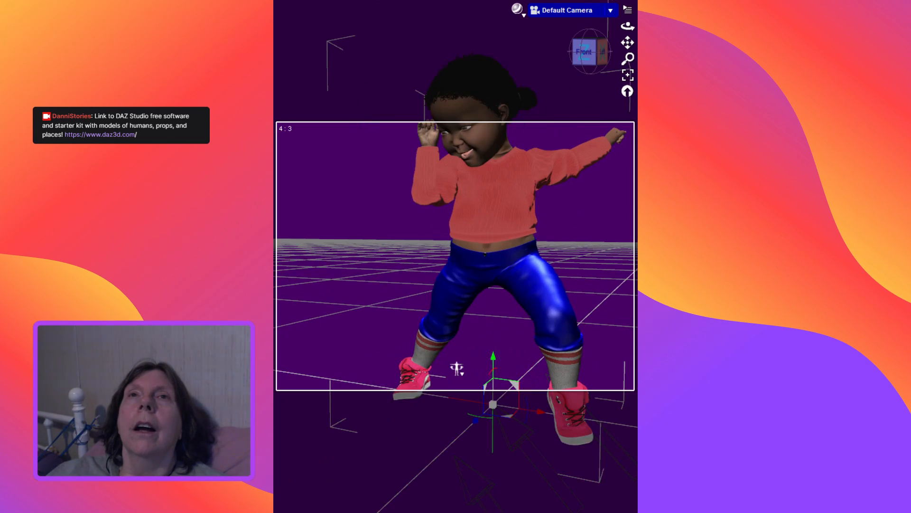
pyautogui.moveTo(628, 43); pyautogui.dragTo(618, 143)
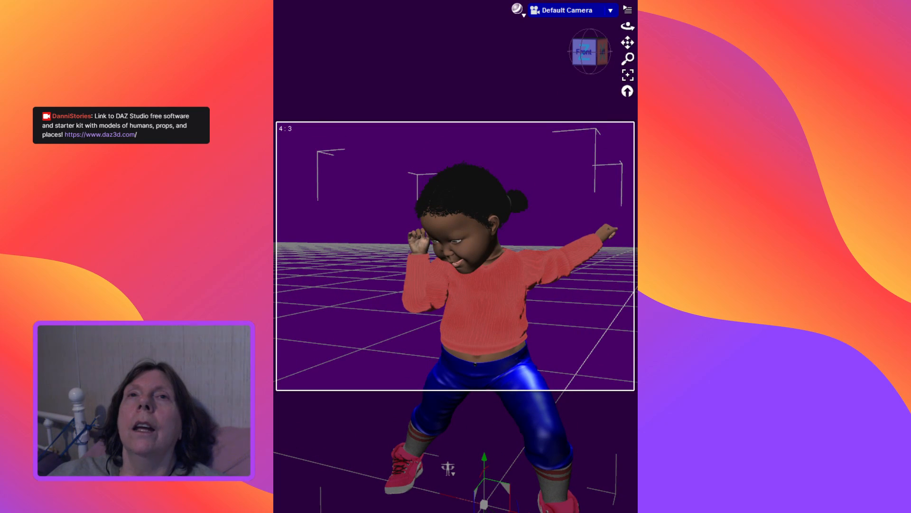
pyautogui.scroll(3, 455, 256)
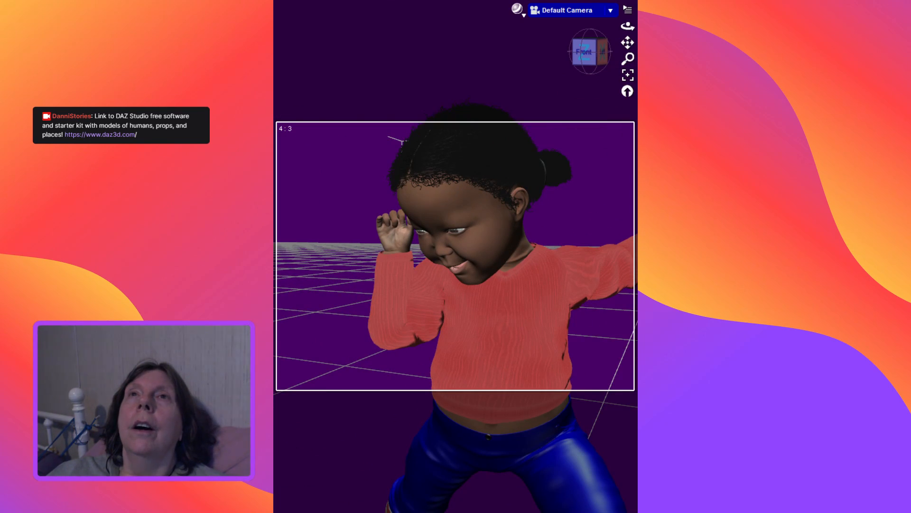
pyautogui.moveTo(628, 26); pyautogui.dragTo(661, 15)
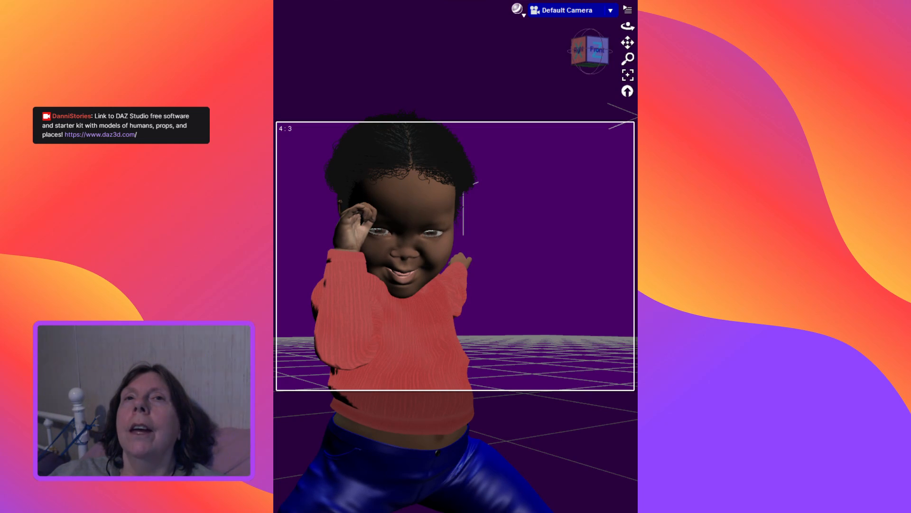
pyautogui.scroll(-4, 456, 257)
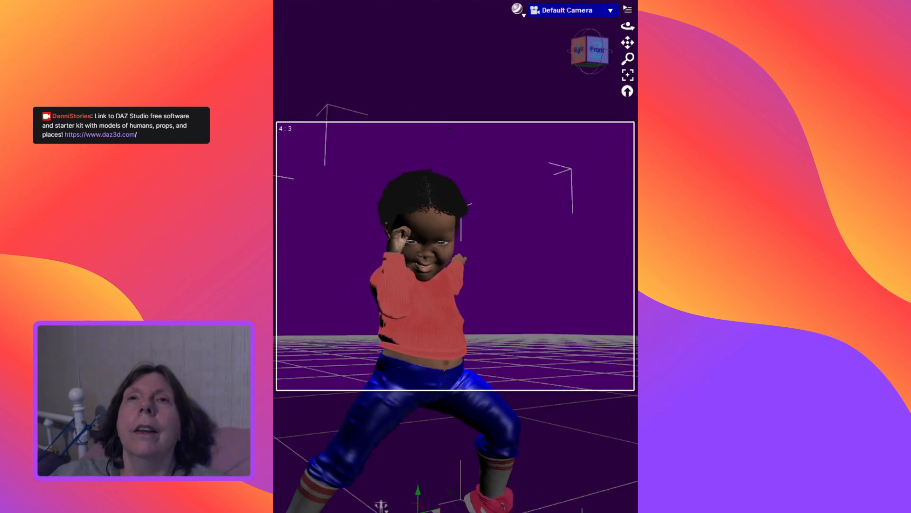
# Step: Frame the dancing child figure at full length within the 4:3 camera frame, seen from a slightly angled front view
pyautogui.moveTo(628, 43); pyautogui.dragTo(625, 75)
pyautogui.scroll(-3, 455, 257)
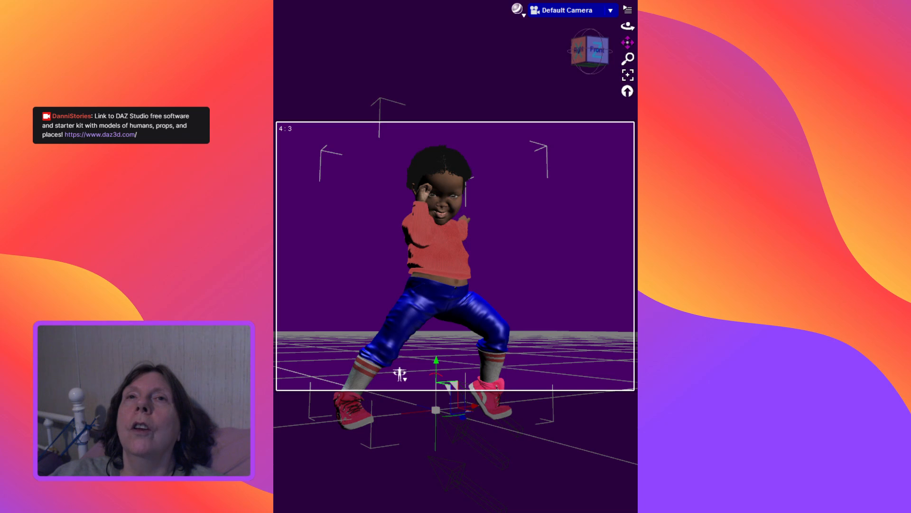
pyautogui.moveTo(628, 43); pyautogui.dragTo(643, 12)
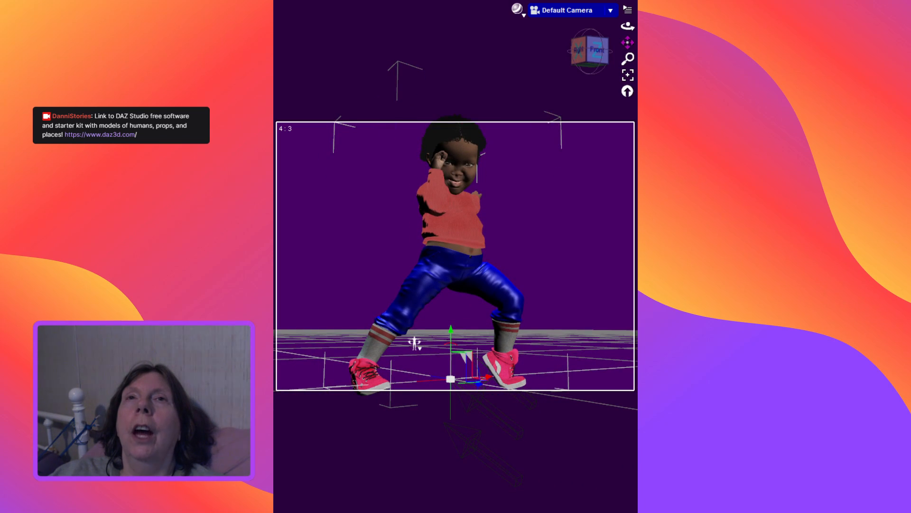
pyautogui.scroll(-2, 455, 256)
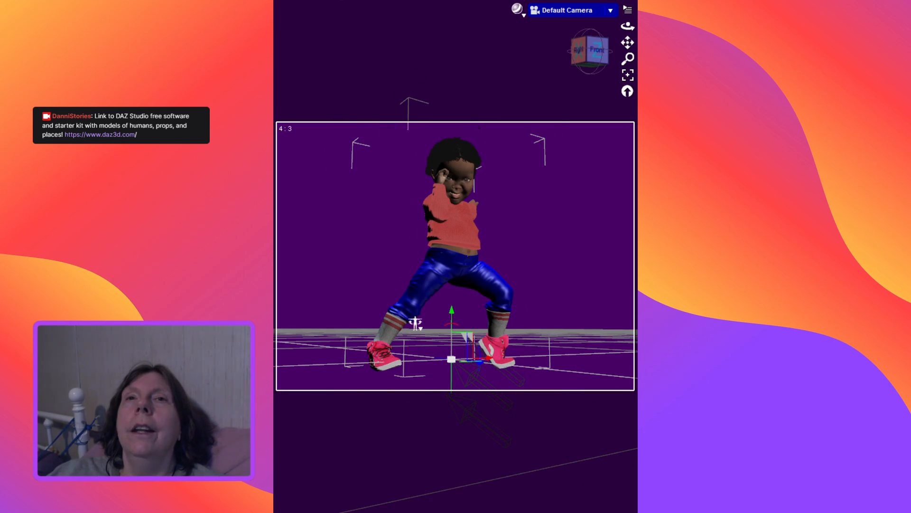
pyautogui.scroll(1, 456, 256)
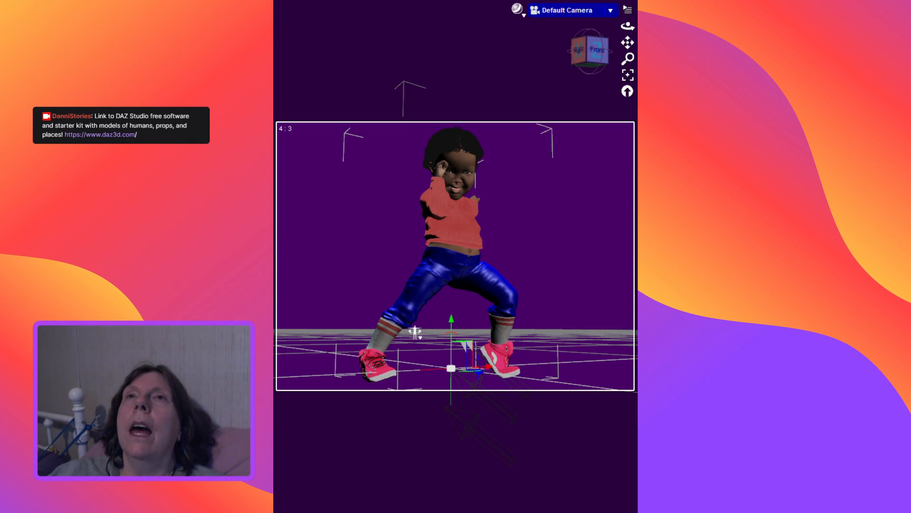
pyautogui.moveTo(627, 26); pyautogui.dragTo(582, 43)
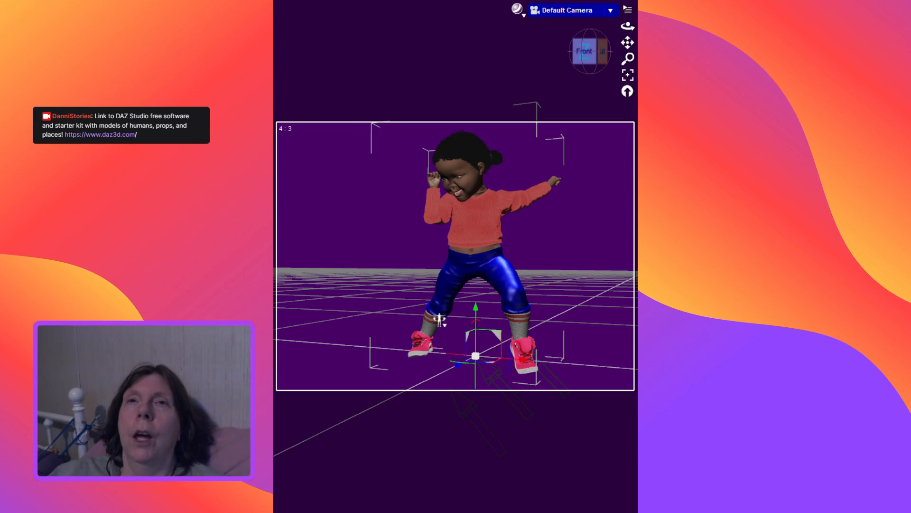
pyautogui.scroll(2, 441, 332)
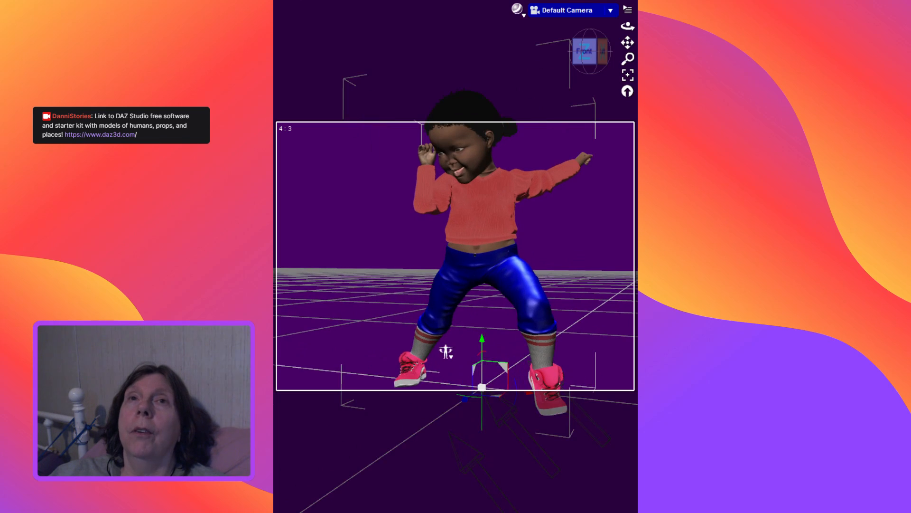
pyautogui.scroll(5, 456, 403)
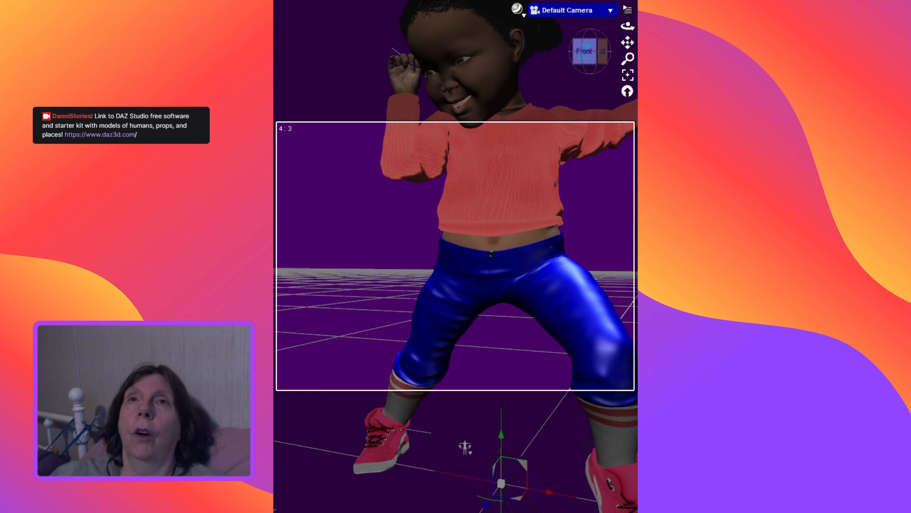
pyautogui.scroll(-5, 466, 447)
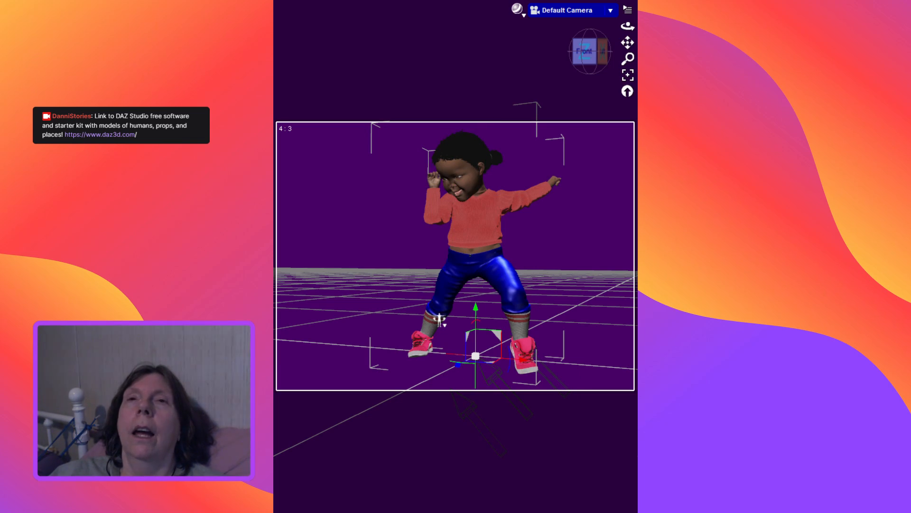
pyautogui.scroll(1, 440, 325)
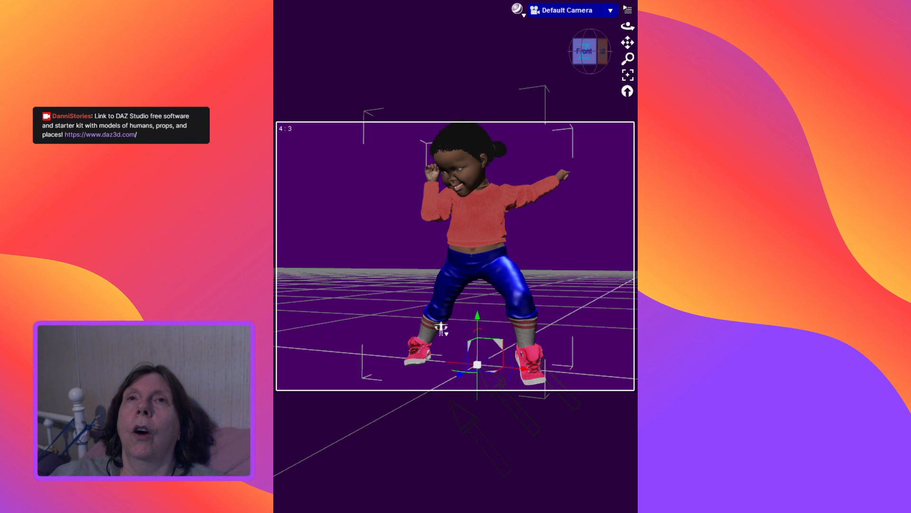
pyautogui.scroll(-1, 439, 321)
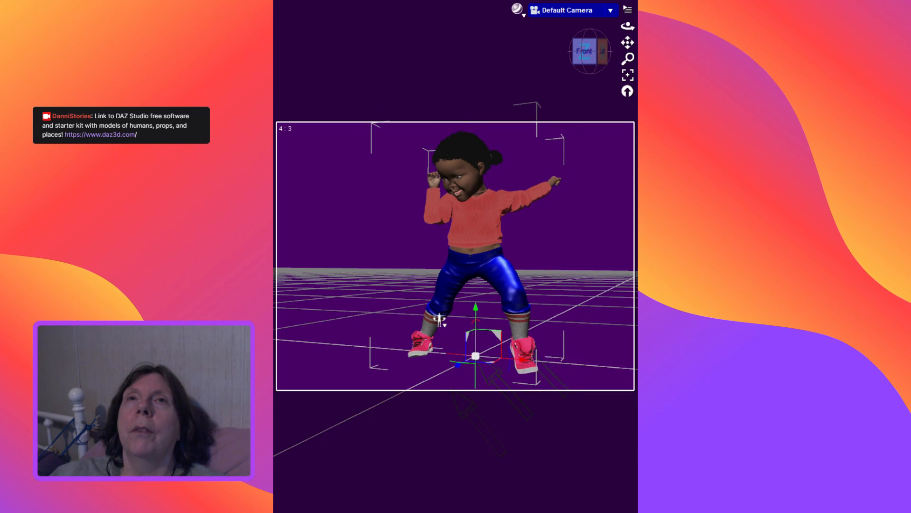
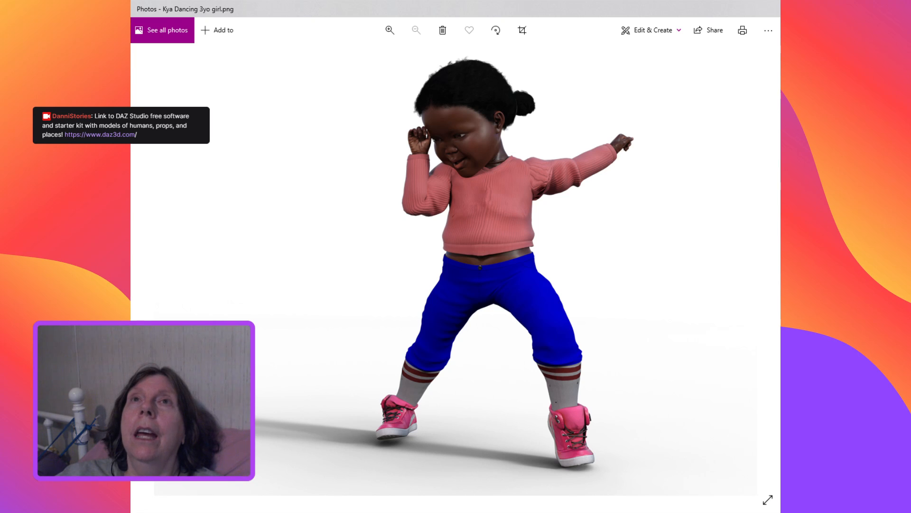
# Step: Switch to Photos and enlarge the finished render Kya Dancing 3yo girl.png
pyautogui.click(390, 30)
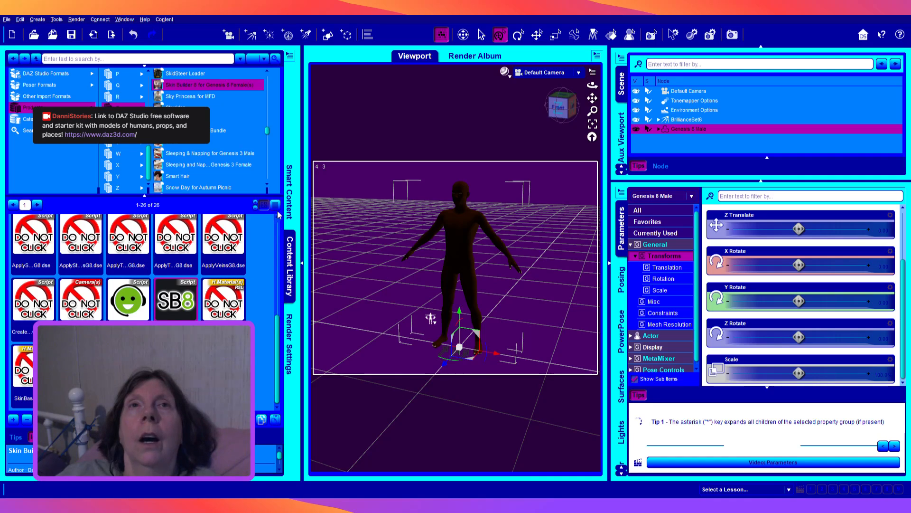
# Step: Examine the Genesis 8 Male's Actor parameter groups, expanding People and Full Body to see their subgroups
pyautogui.click(291, 205)
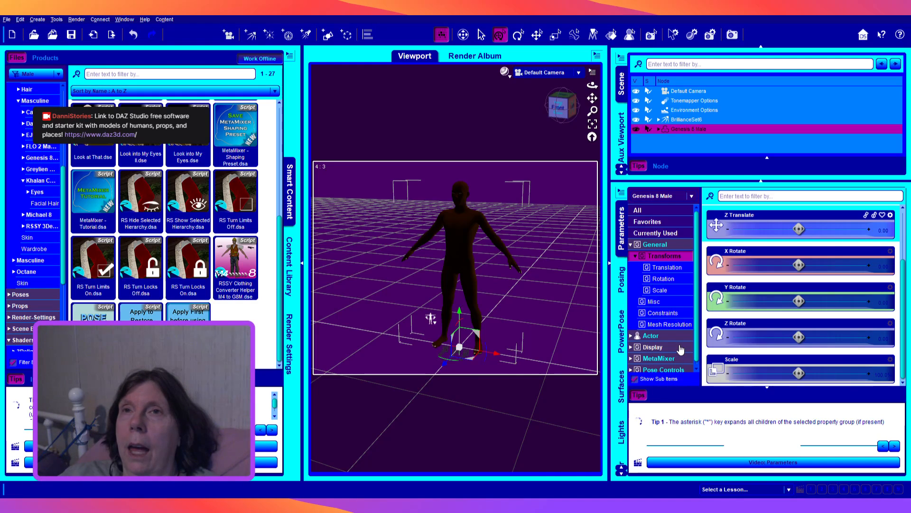
pyautogui.scroll(-1, 681, 350)
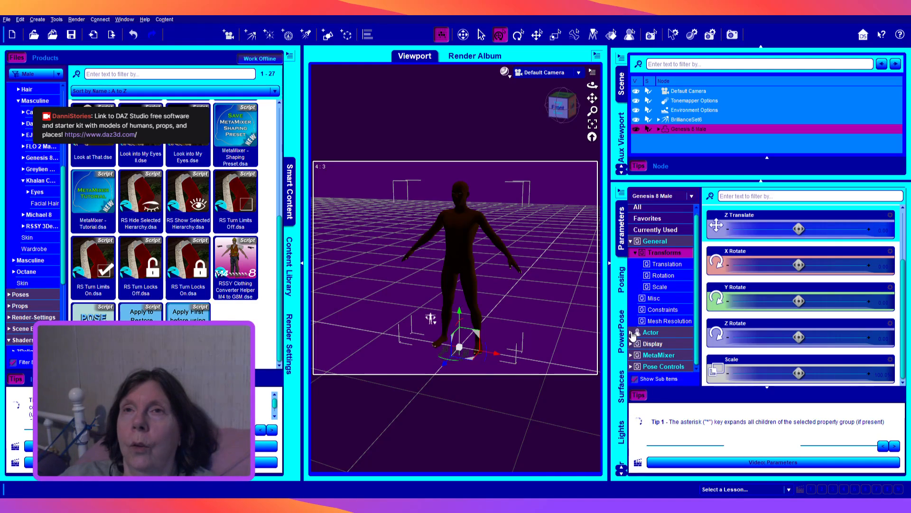
pyautogui.click(631, 333)
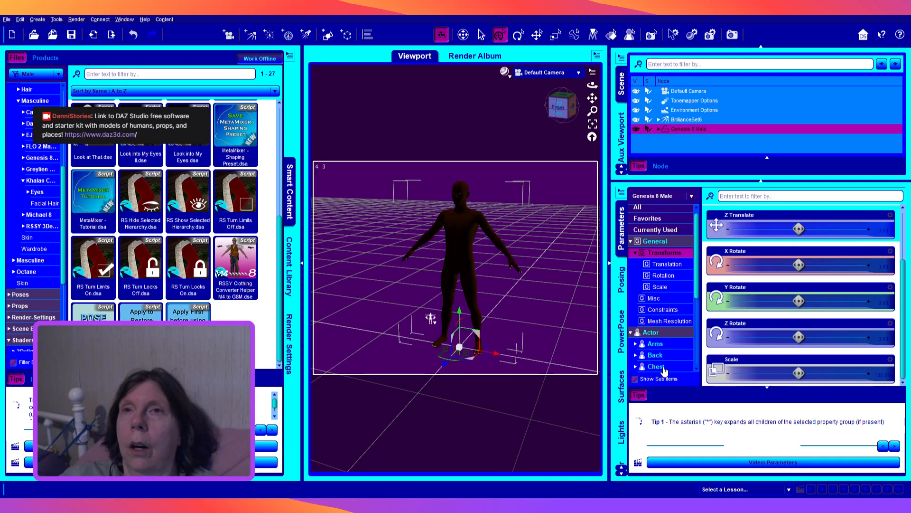
pyautogui.scroll(-5, 665, 371)
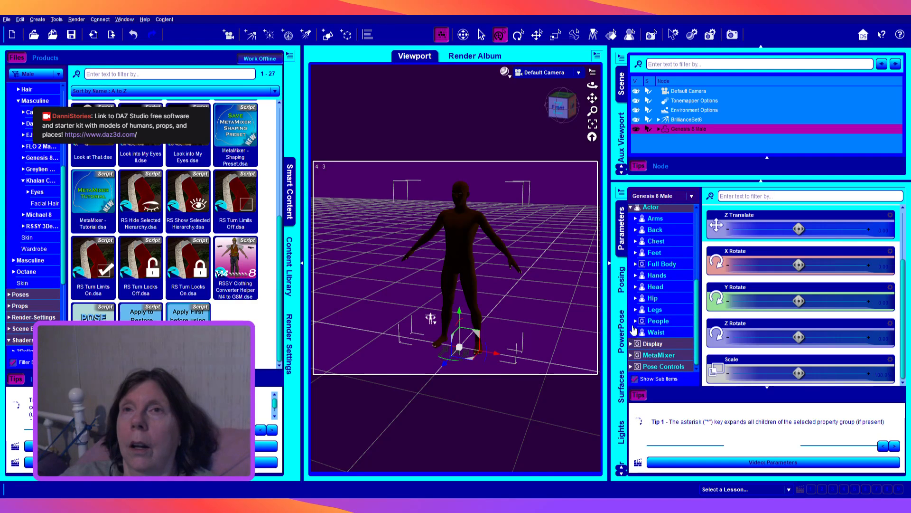
pyautogui.click(635, 321)
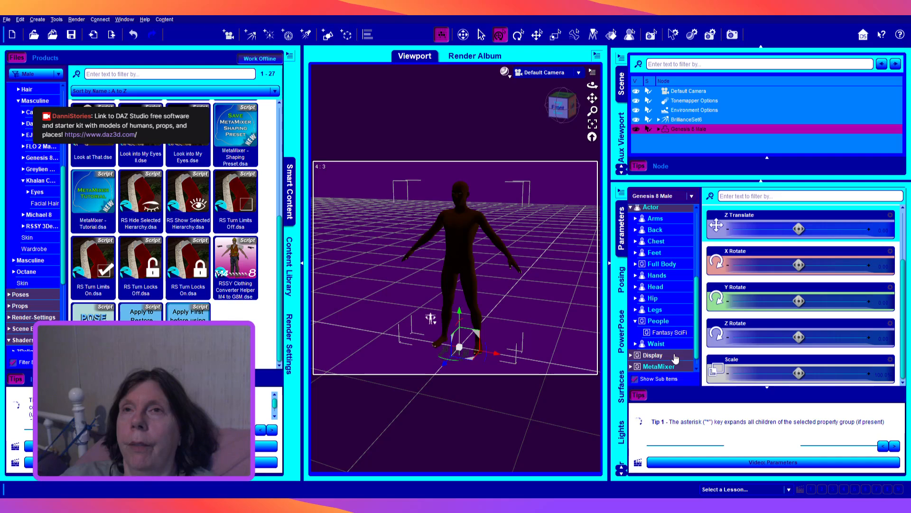
pyautogui.scroll(-1, 683, 353)
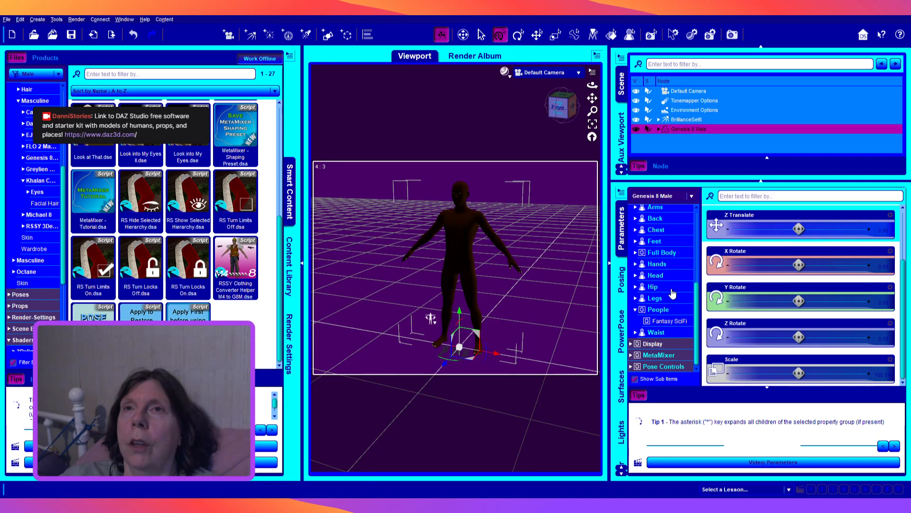
pyautogui.scroll(3, 673, 294)
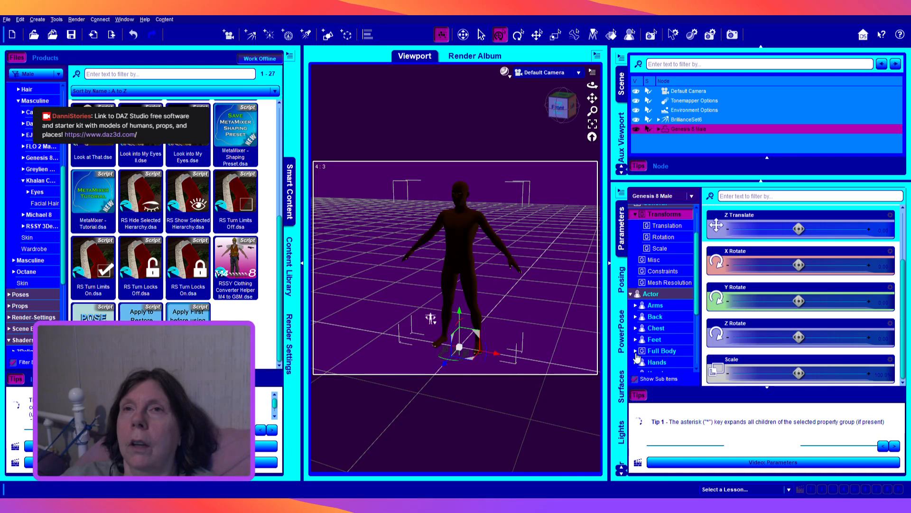
pyautogui.click(635, 352)
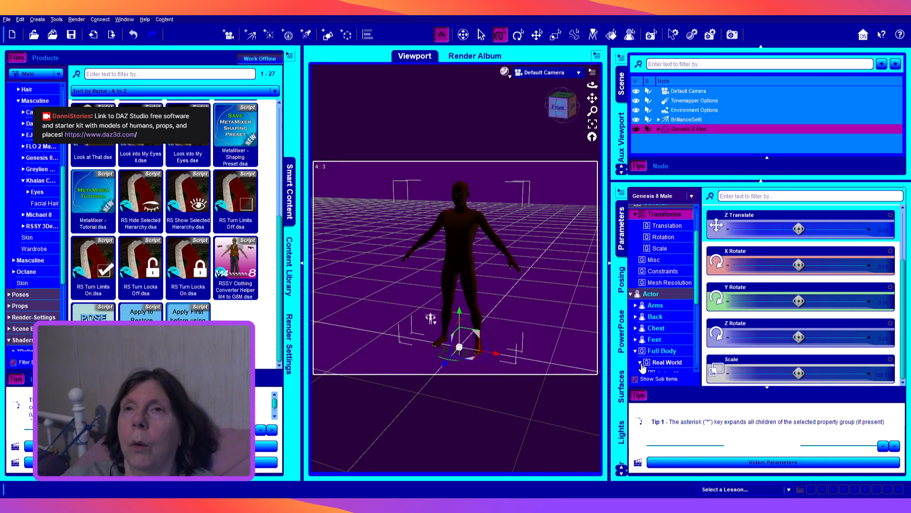
pyautogui.scroll(-2, 680, 361)
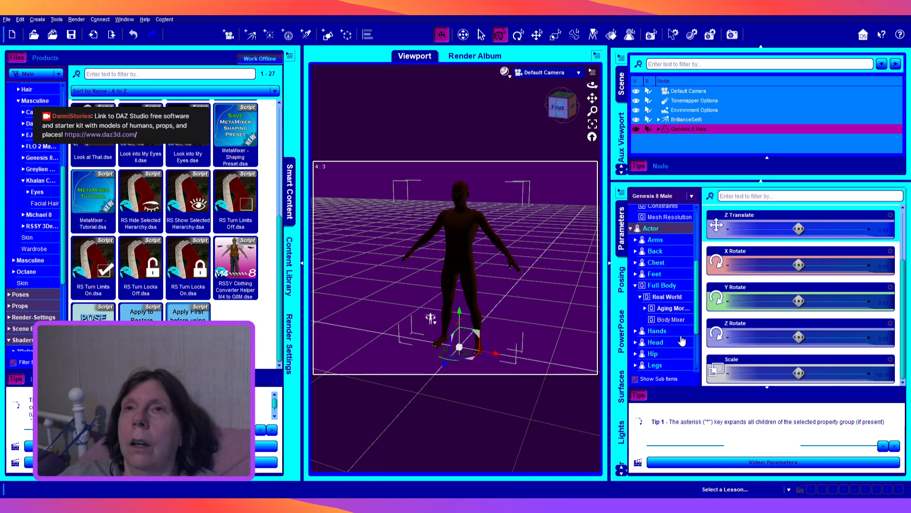
pyautogui.scroll(3, 682, 340)
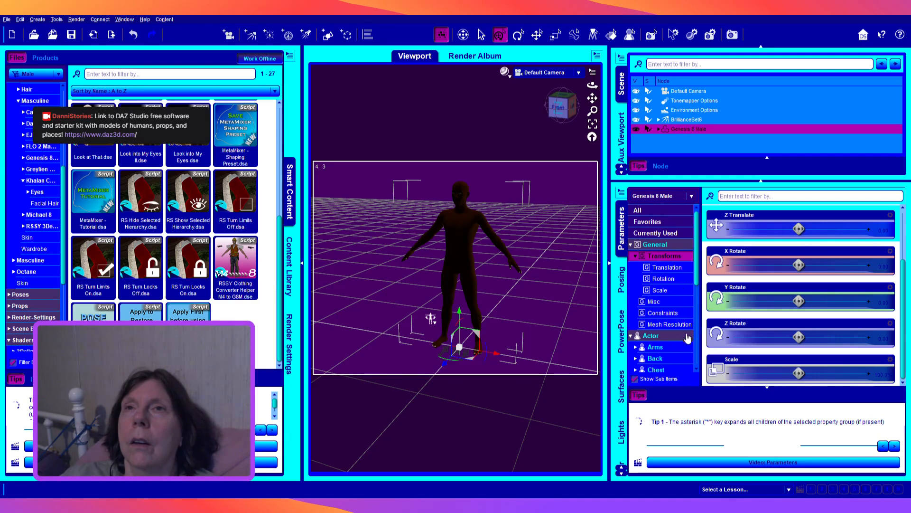
pyautogui.scroll(-4, 684, 354)
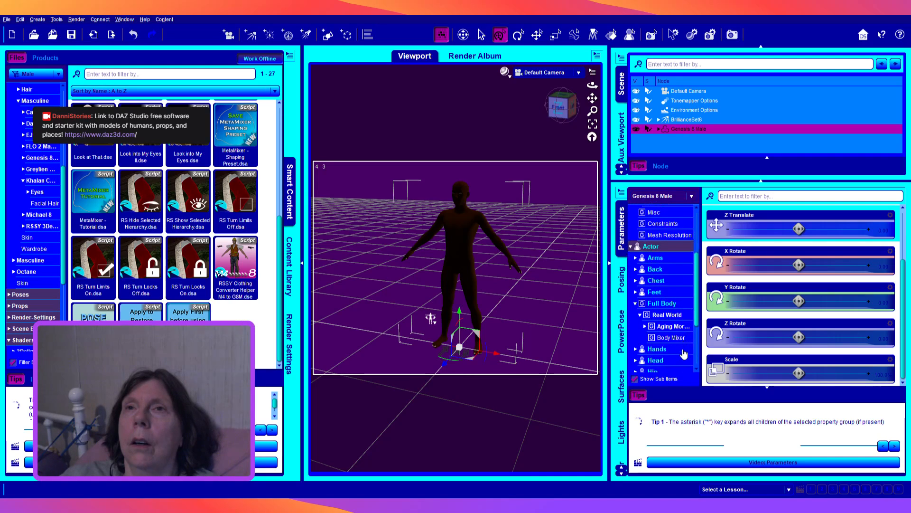
pyautogui.scroll(-1, 684, 353)
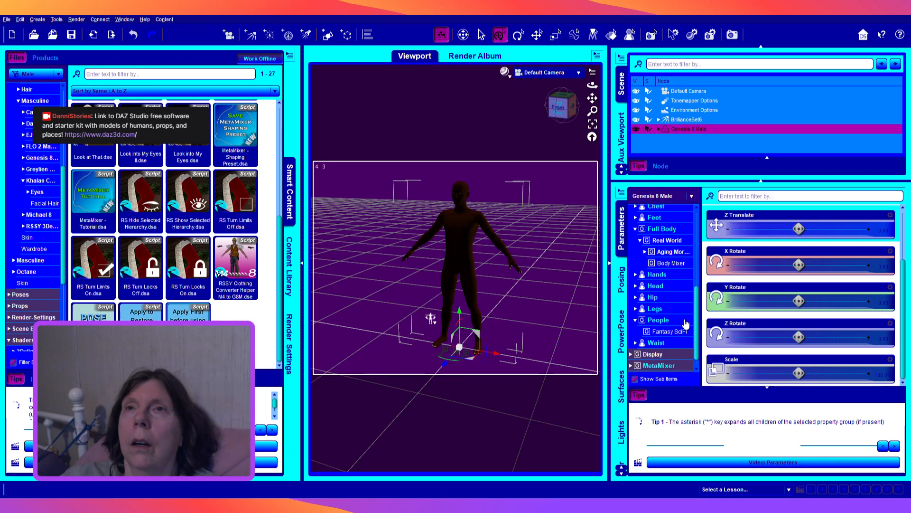
pyautogui.scroll(-1, 686, 324)
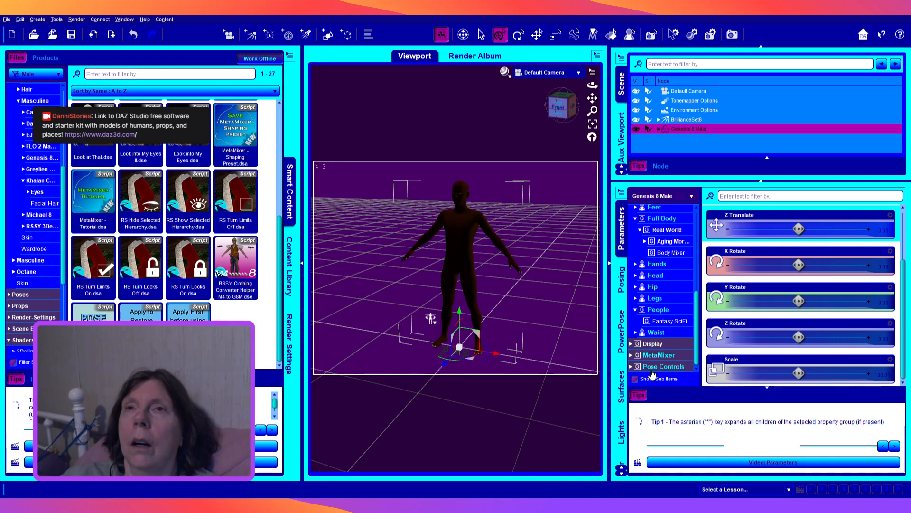
# Step: Look through the Genesis 8 Male's Display and Pose Controls parameter groups and its child nodes in the scene
pyautogui.click(630, 345)
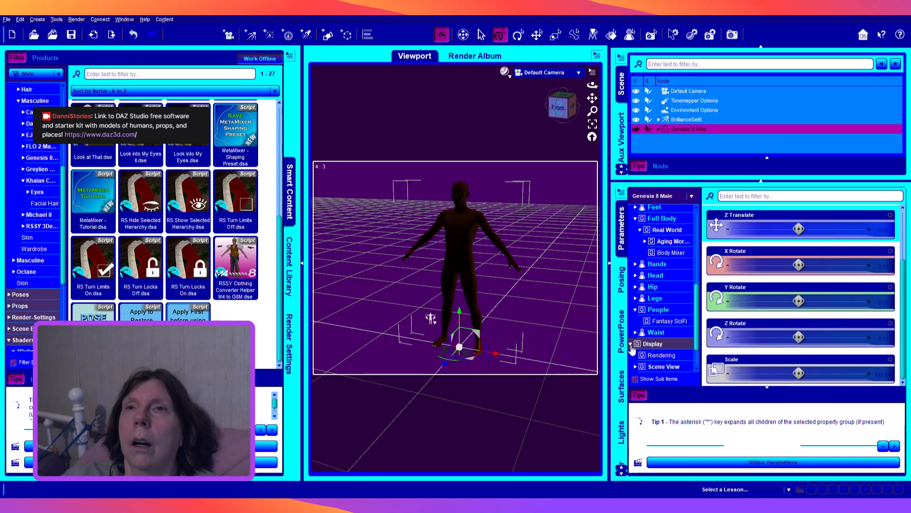
pyautogui.scroll(-3, 680, 362)
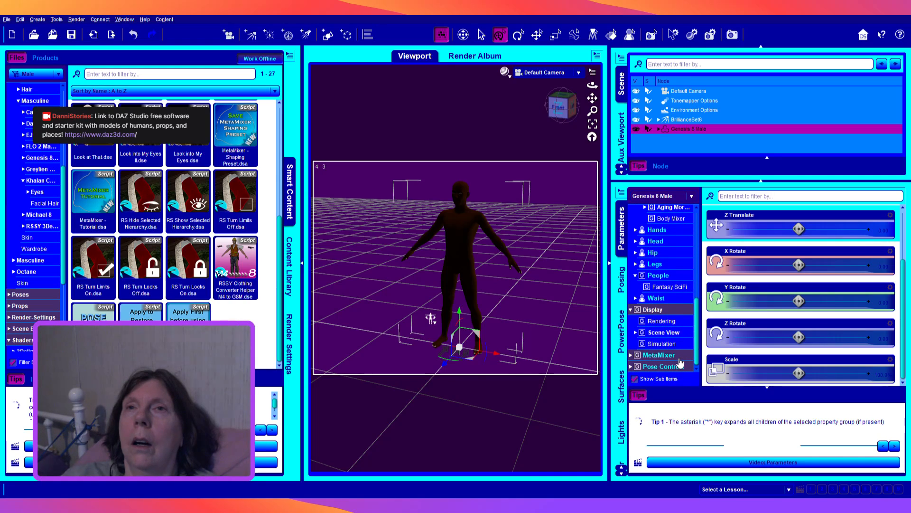
pyautogui.scroll(5, 672, 337)
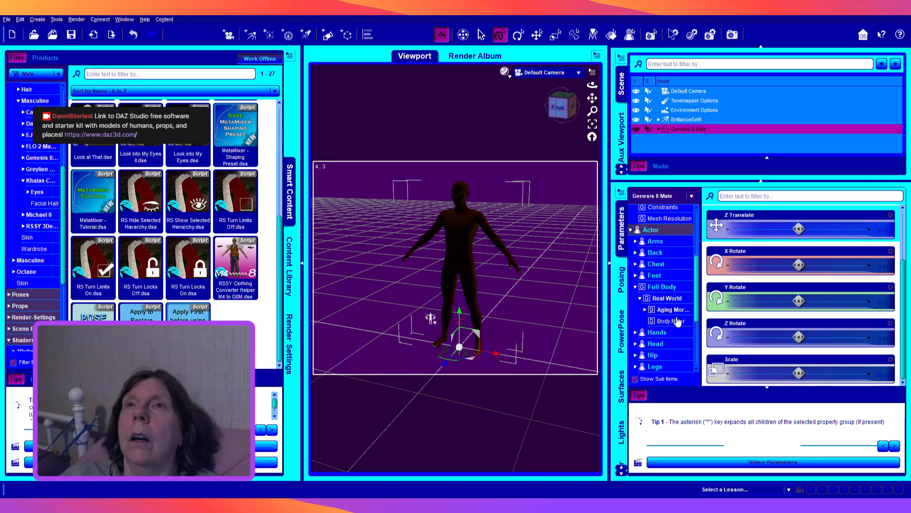
pyautogui.scroll(2, 678, 322)
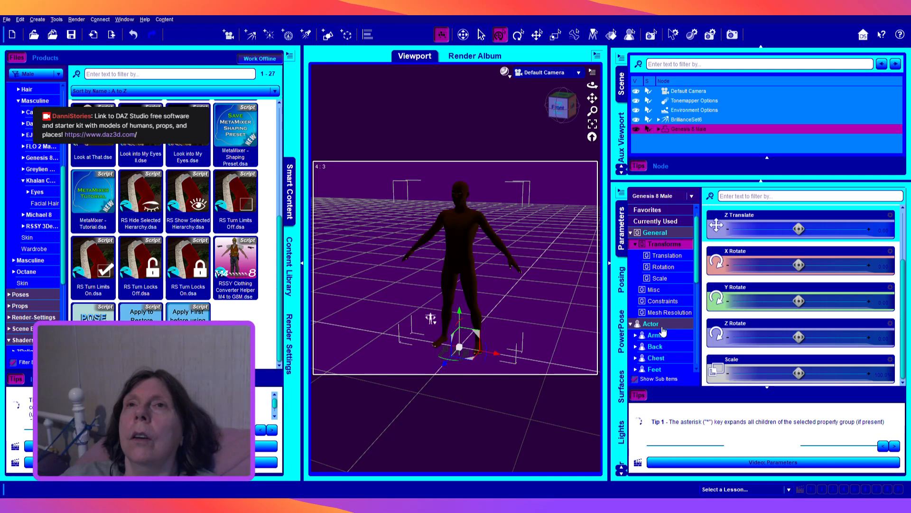
pyautogui.scroll(1, 712, 232)
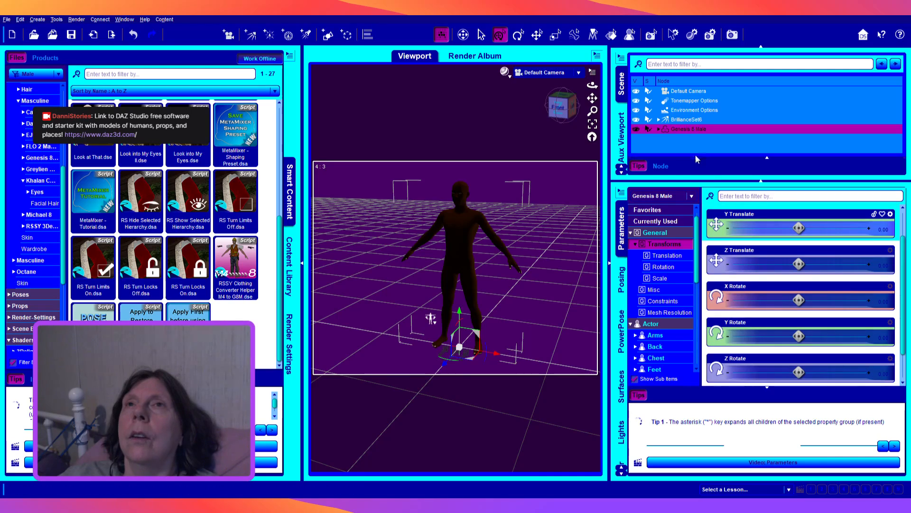
pyautogui.click(658, 129)
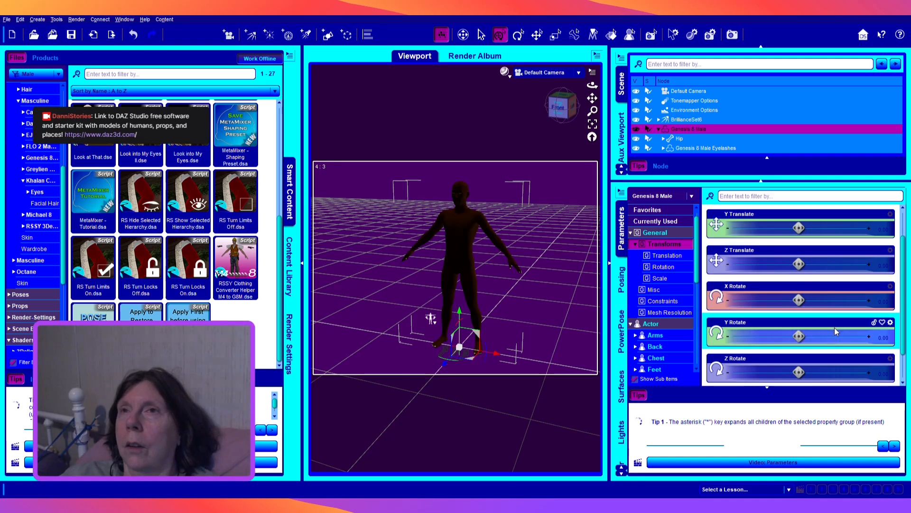
pyautogui.scroll(-1, 837, 332)
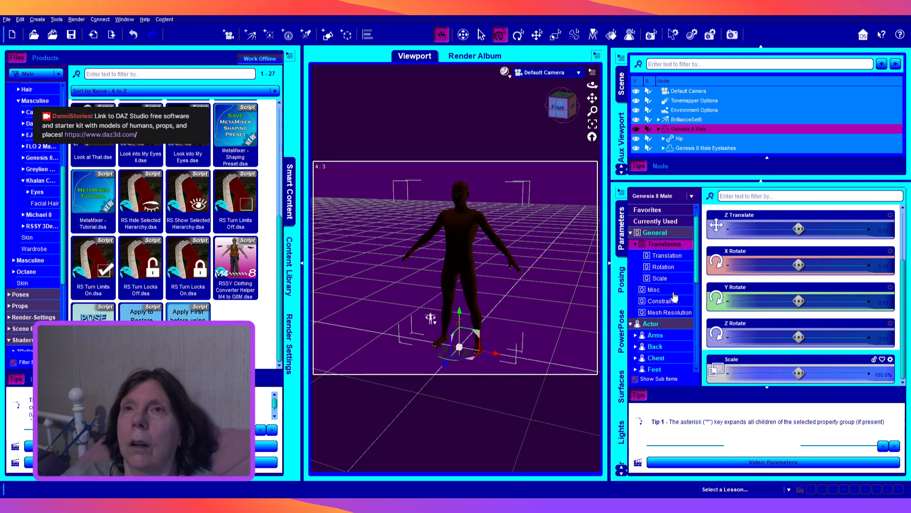
pyautogui.scroll(-5, 676, 337)
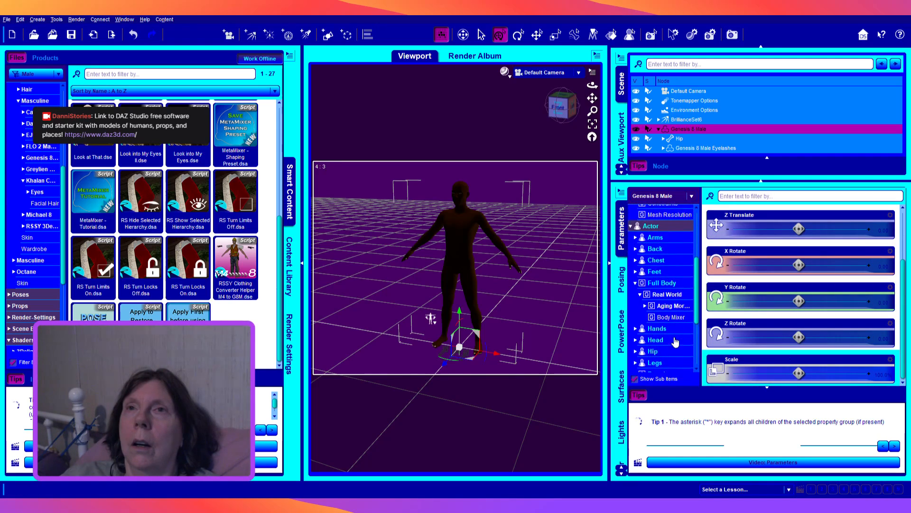
pyautogui.scroll(-1, 675, 342)
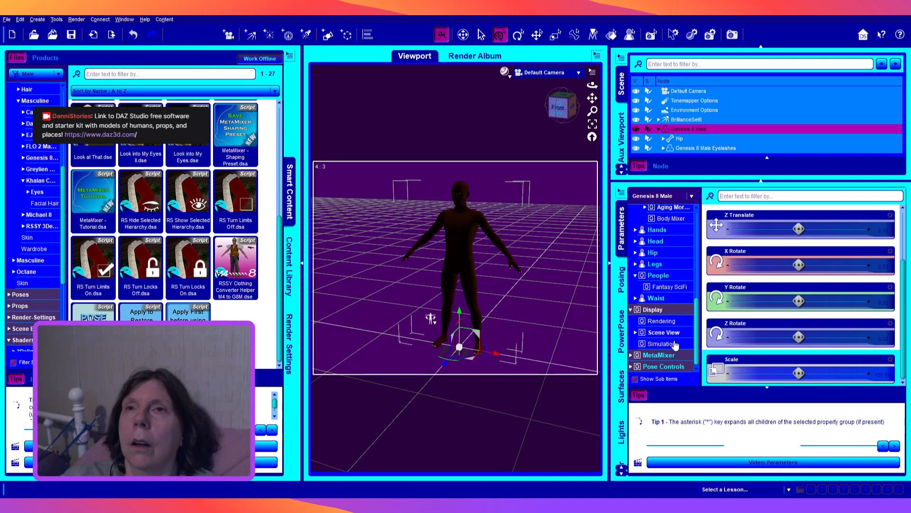
pyautogui.click(631, 367)
pyautogui.scroll(-3, 677, 370)
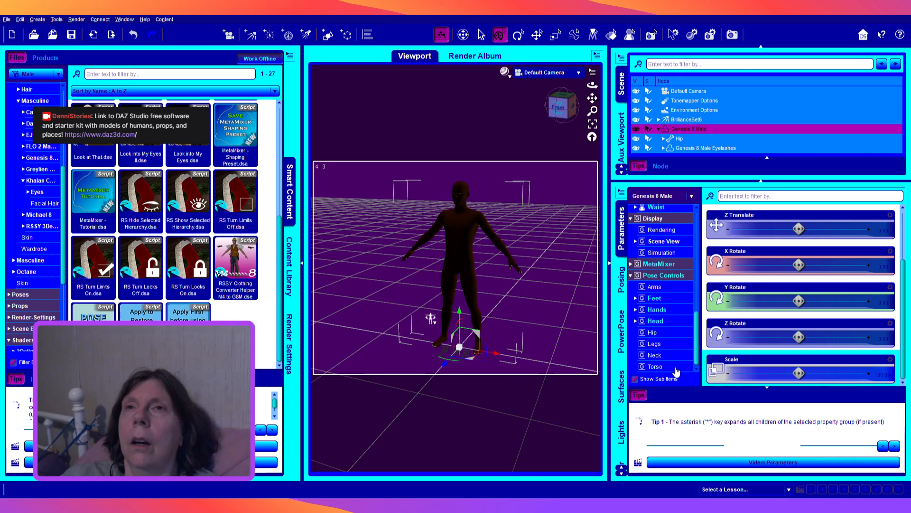
pyautogui.scroll(3, 677, 370)
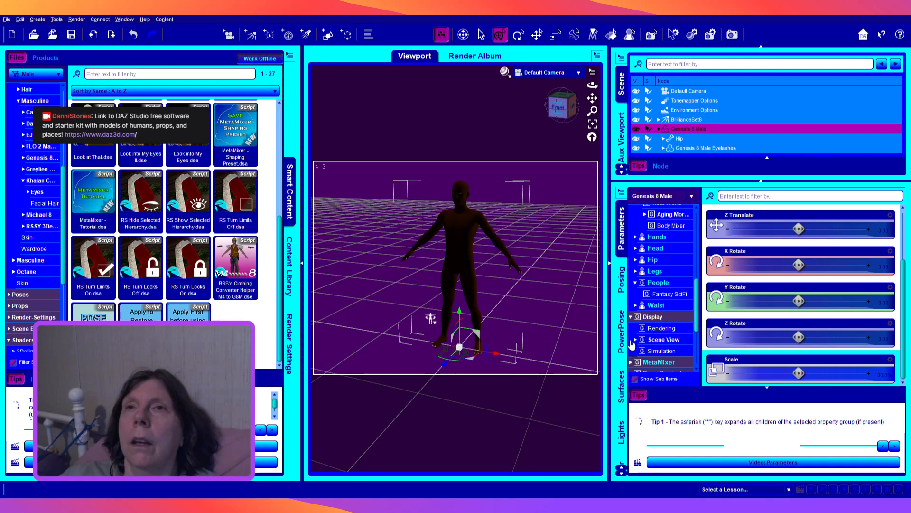
pyautogui.scroll(2, 670, 285)
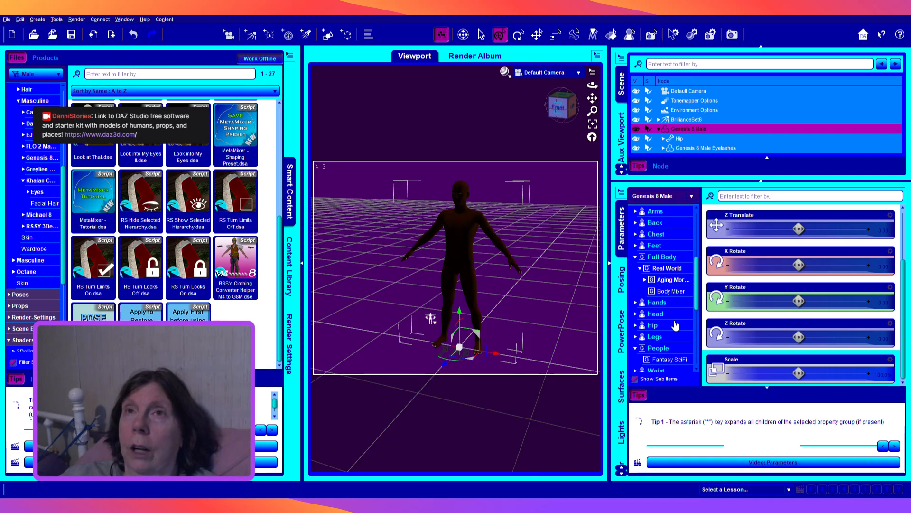
# Step: Review the Genesis 8 Male's Real World full-body morphs, from Bodybuilder down to Thin Upper Details
pyautogui.click(668, 269)
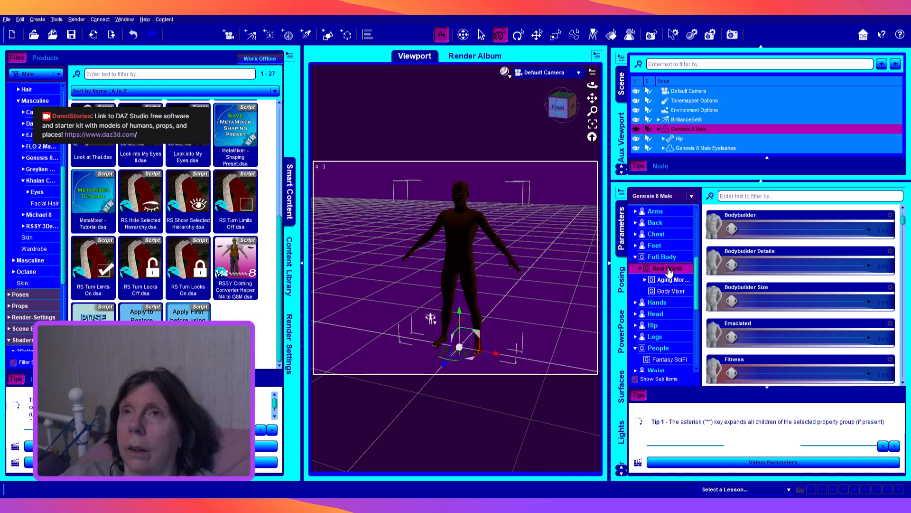
pyautogui.scroll(-5, 846, 334)
pyautogui.scroll(-10, 847, 336)
pyautogui.scroll(-10, 848, 336)
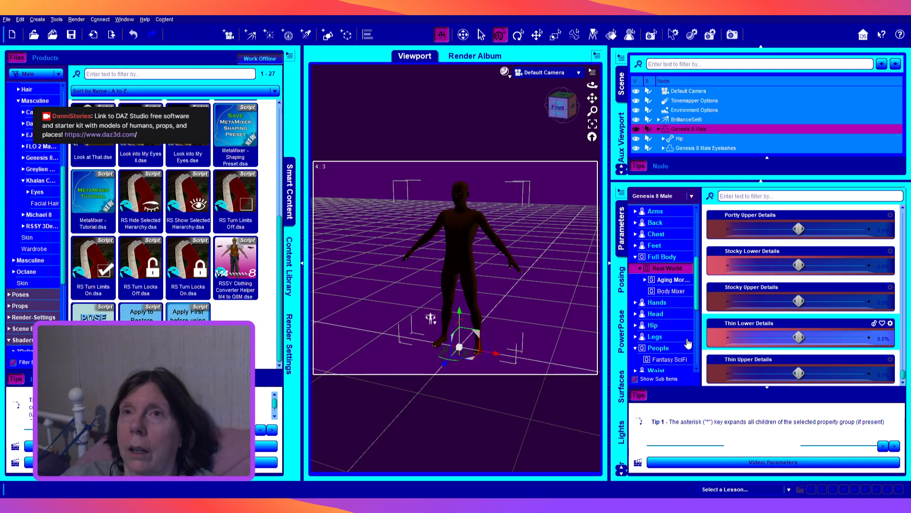
pyautogui.scroll(-5, 688, 321)
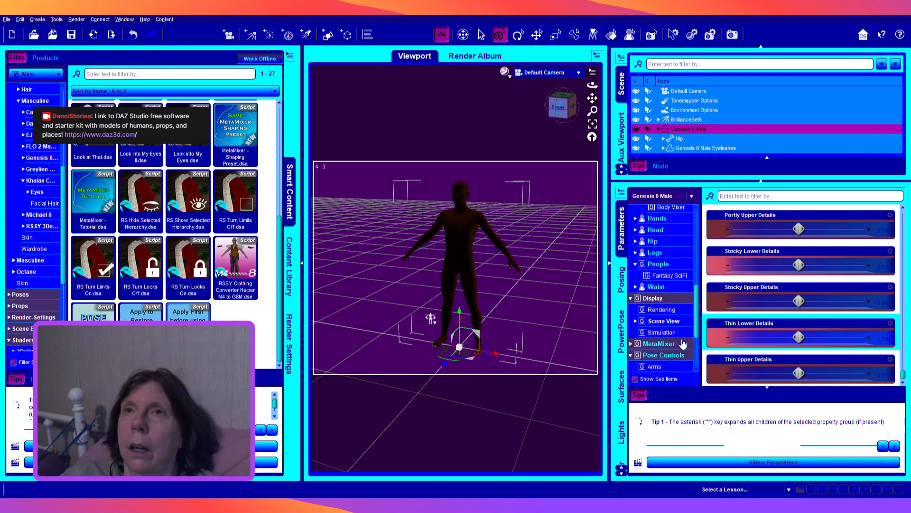
pyautogui.scroll(10, 683, 345)
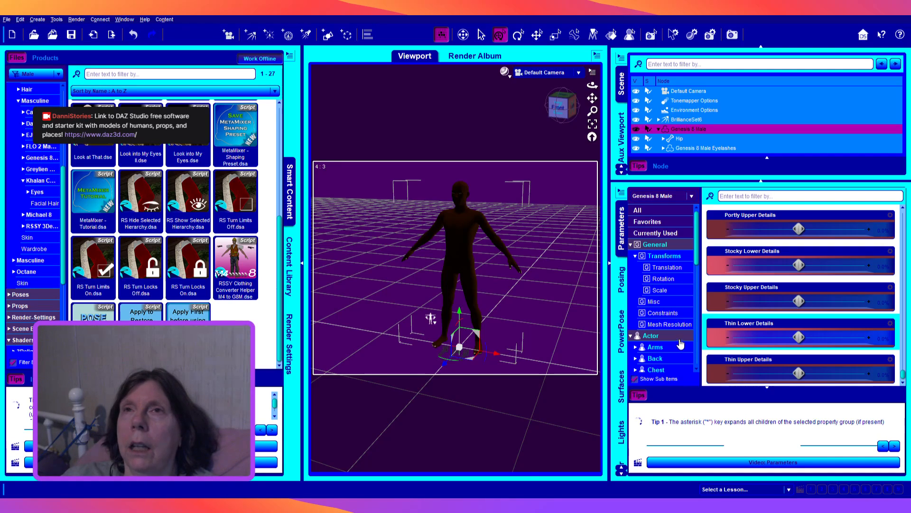
# Step: Reduce the Genesis 8 Male's overall Scale to 62.4% in its General parameters
pyautogui.click(657, 245)
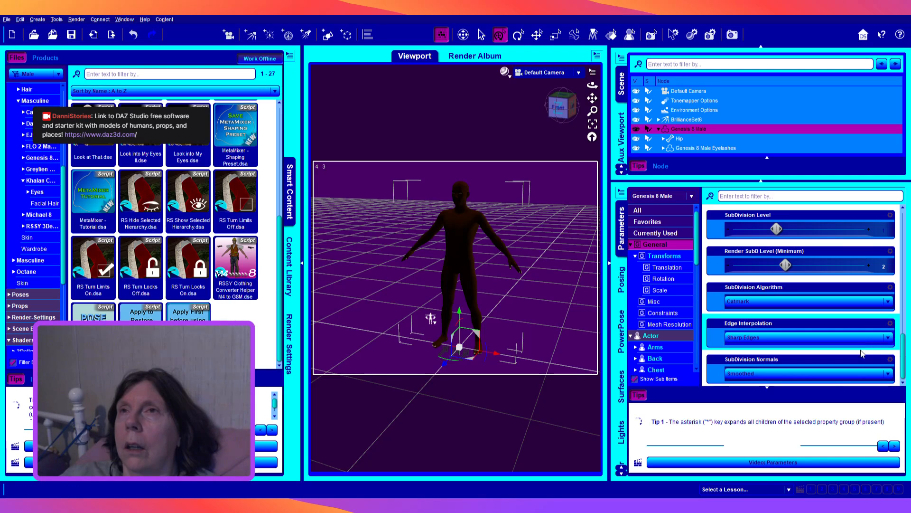
pyautogui.scroll(10, 861, 354)
pyautogui.scroll(-5, 862, 353)
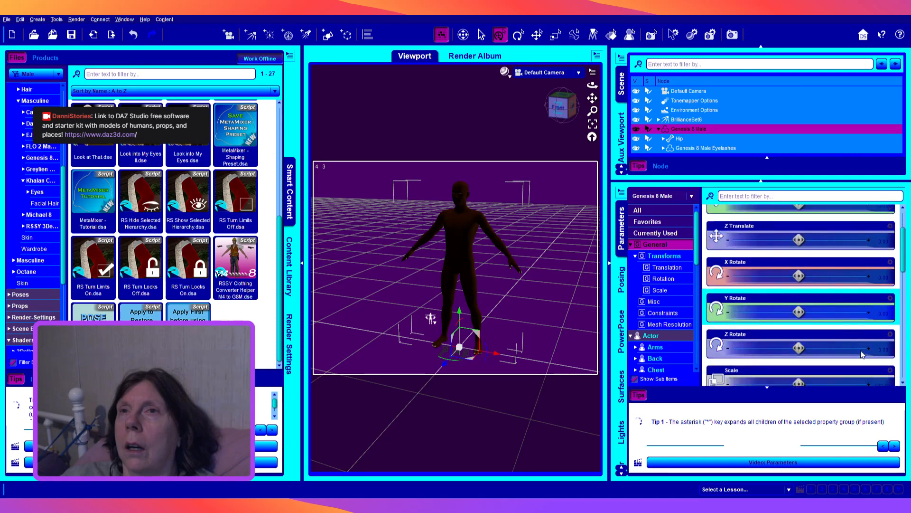
pyautogui.scroll(5, 862, 353)
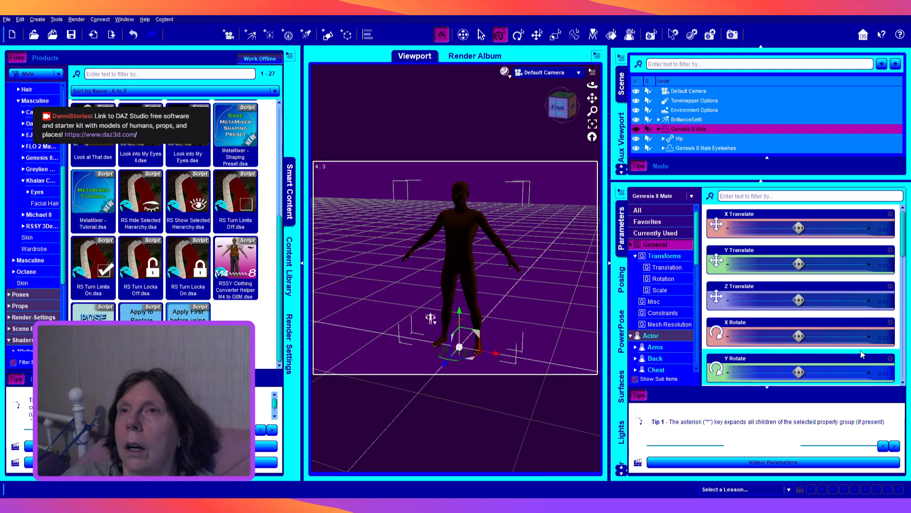
pyautogui.scroll(-5, 861, 353)
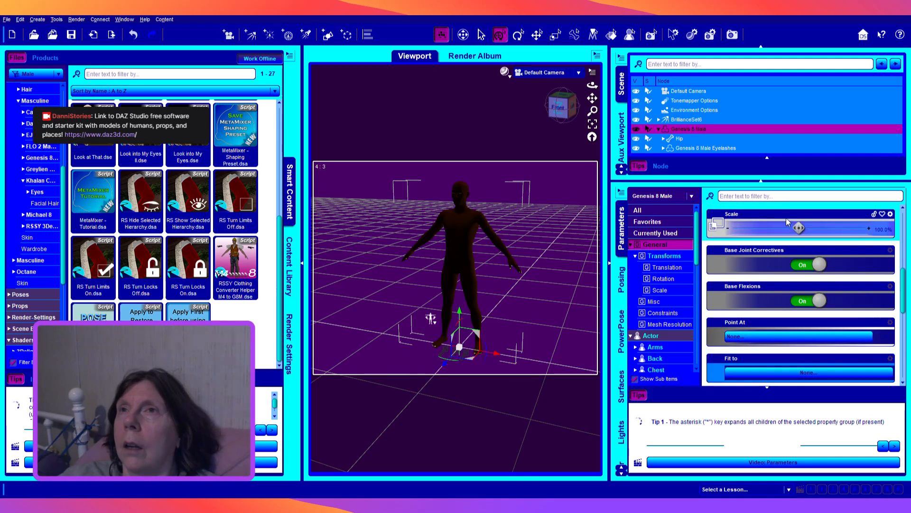
pyautogui.moveTo(799, 228); pyautogui.dragTo(777, 228)
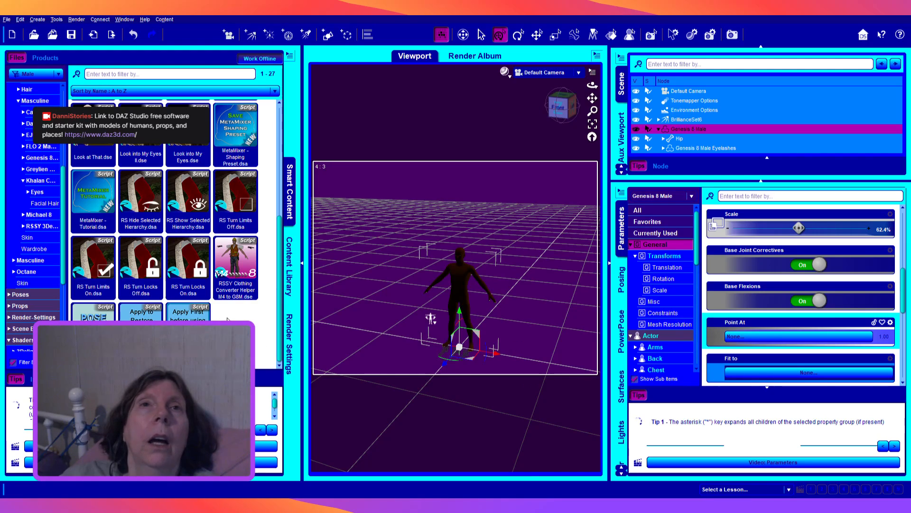
# Step: Browse the installed content products by initial letter, viewing those under Y and then those under G
pyautogui.click(289, 266)
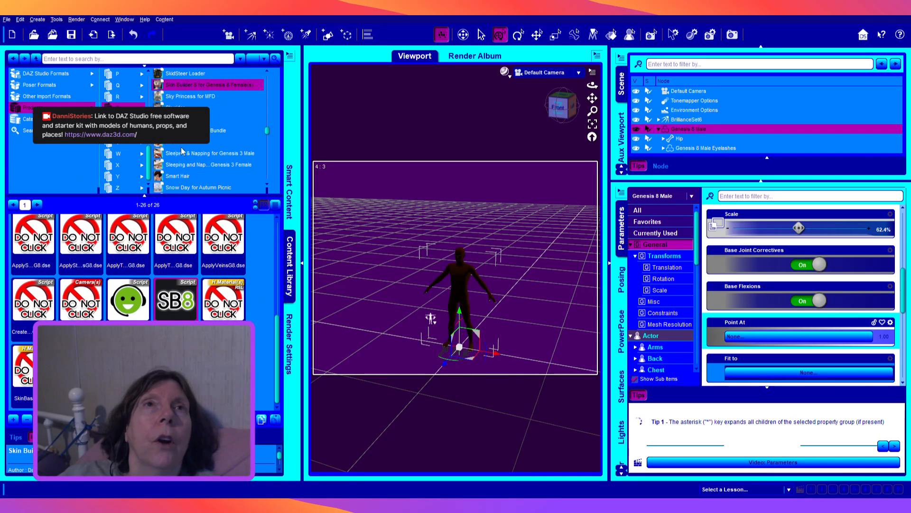
pyautogui.click(115, 177)
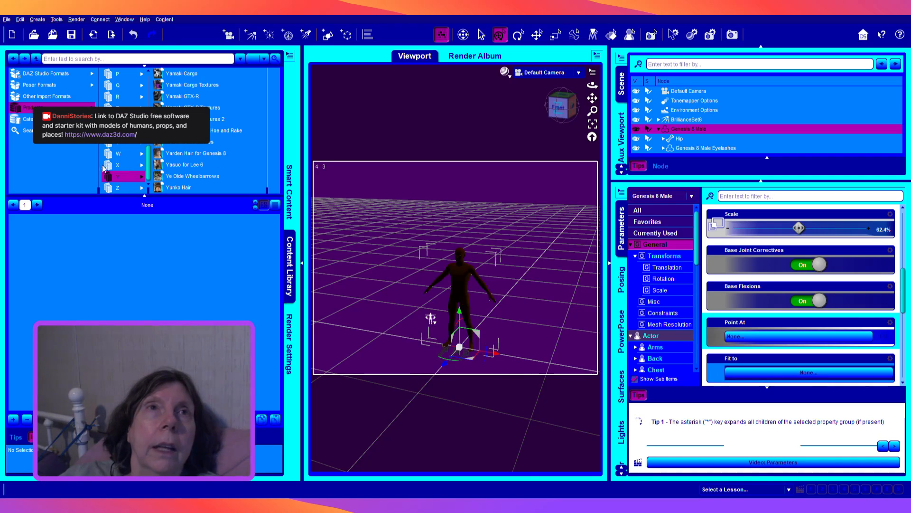
pyautogui.scroll(5, 130, 98)
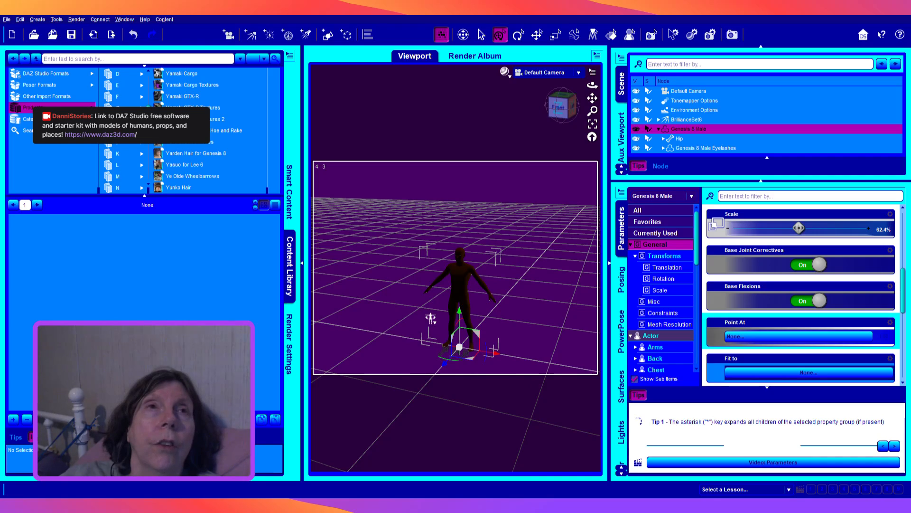
pyautogui.scroll(1, 130, 97)
pyautogui.click(105, 177)
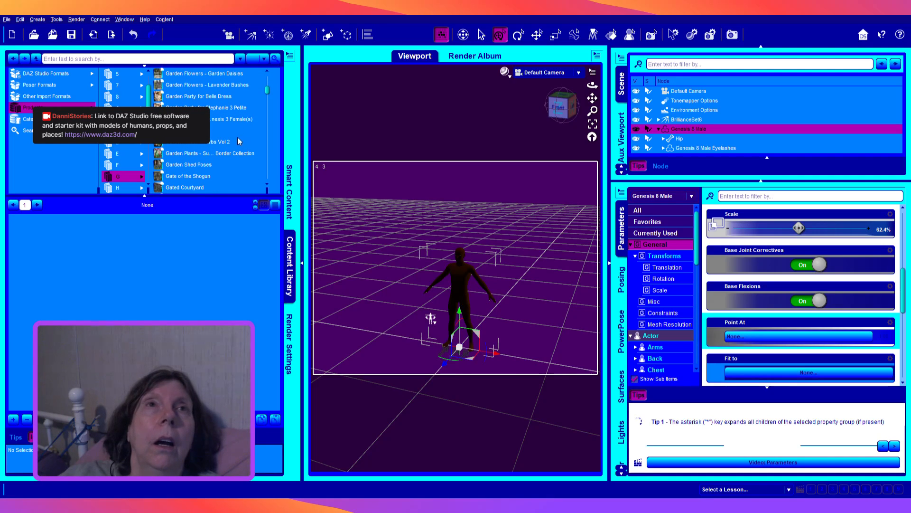
# Step: Examine the Genesis products listed under G, including the Genesis 3 and Genesis 8 body, head and expression morph sets
pyautogui.scroll(-5, 234, 147)
pyautogui.scroll(-2, 233, 149)
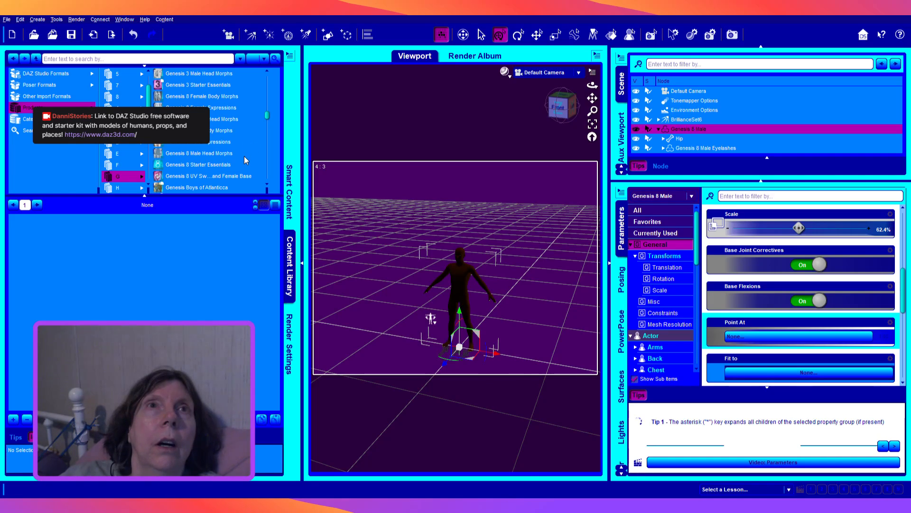
pyautogui.scroll(-2, 246, 161)
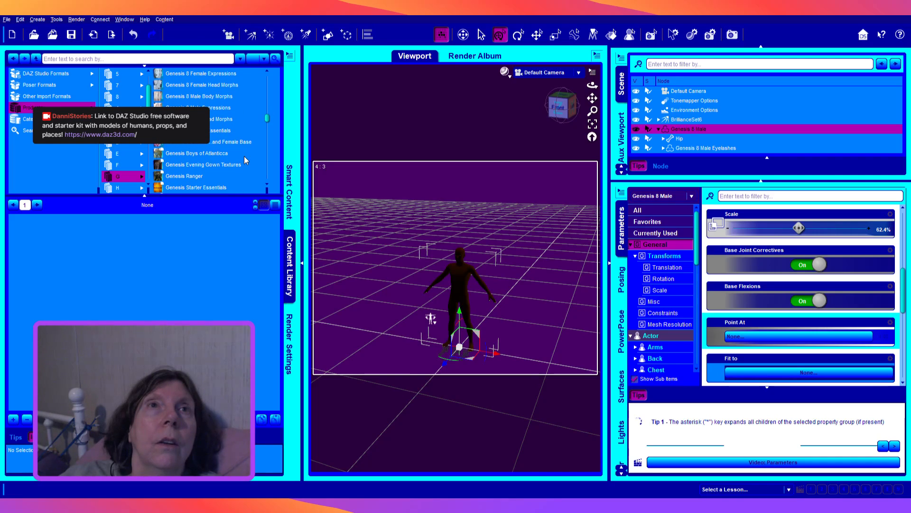
pyautogui.scroll(3, 245, 160)
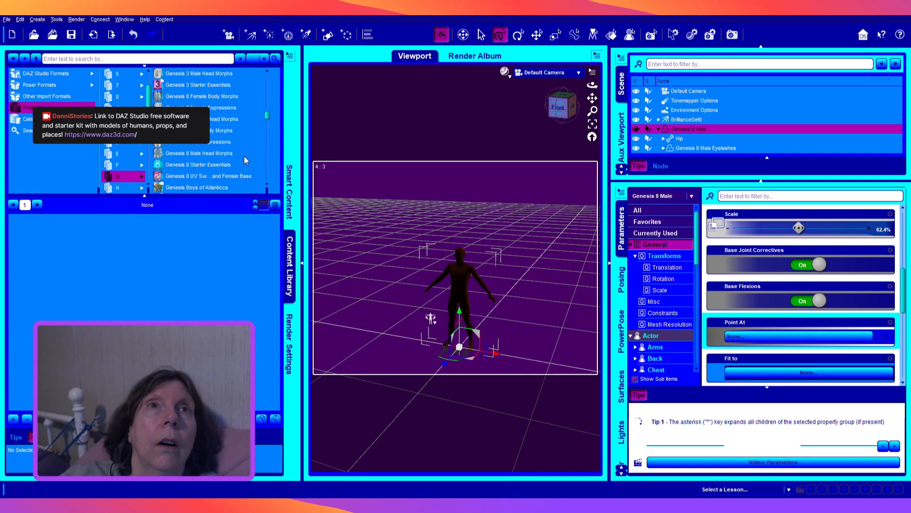
pyautogui.scroll(3, 245, 160)
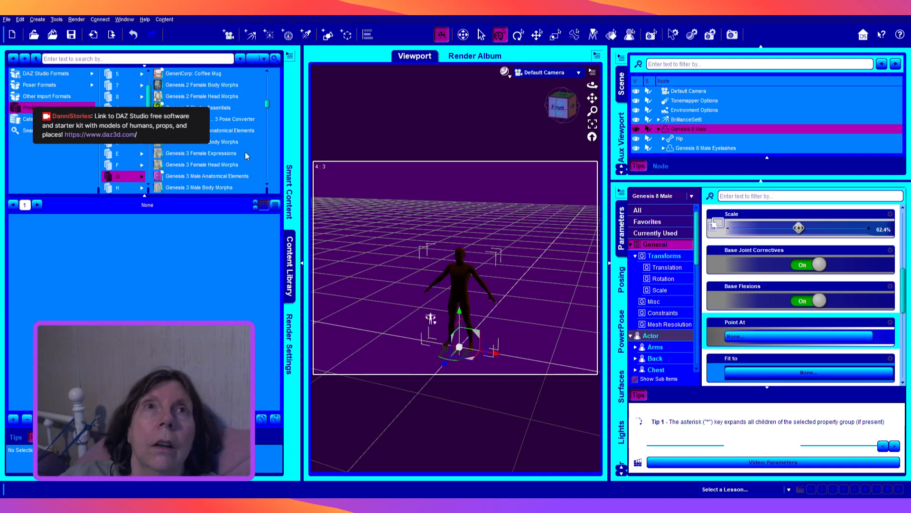
pyautogui.scroll(1, 246, 147)
pyautogui.scroll(-4, 247, 149)
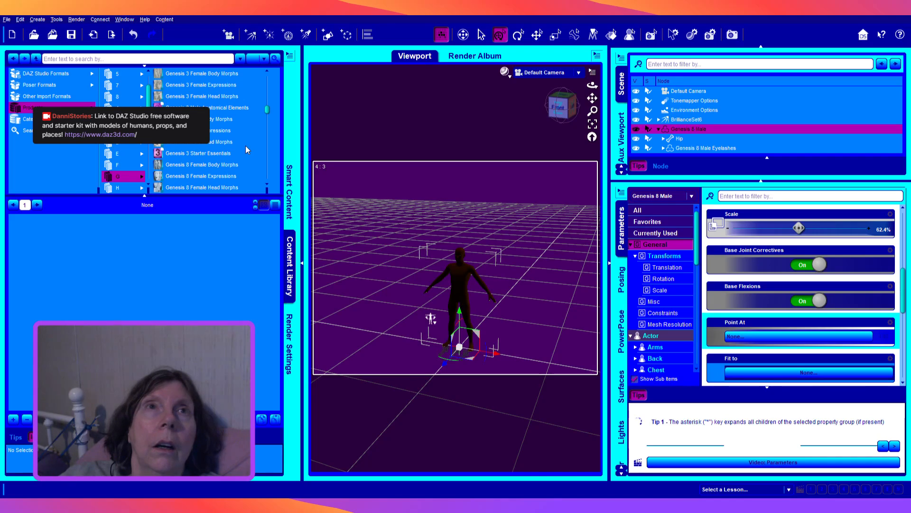
pyautogui.scroll(-1, 246, 150)
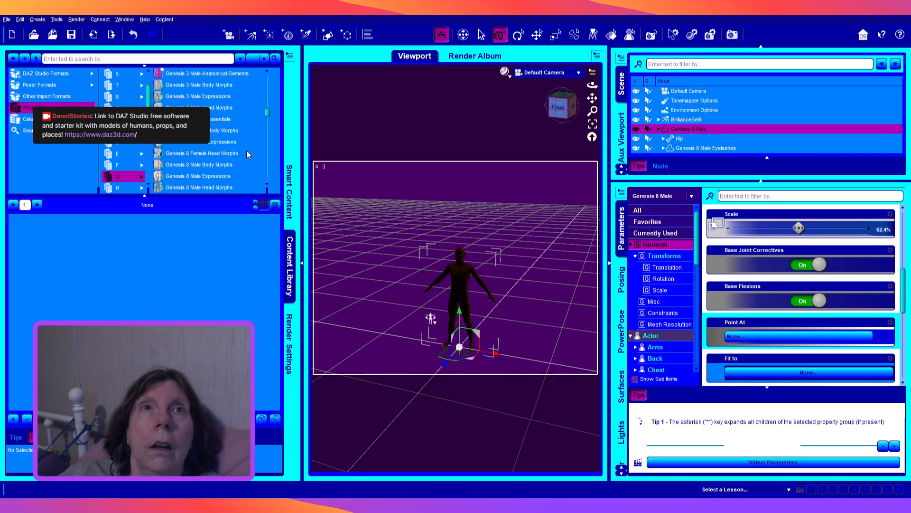
pyautogui.scroll(-2, 247, 152)
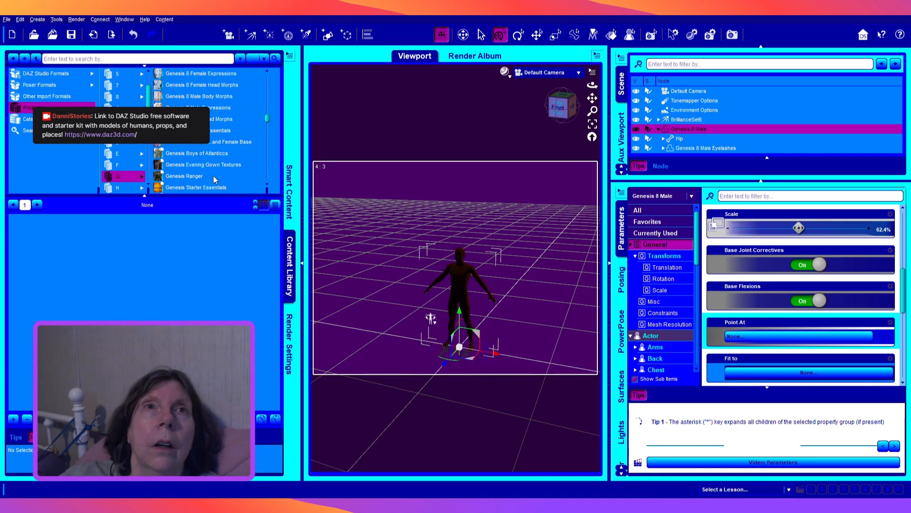
pyautogui.scroll(-1, 212, 175)
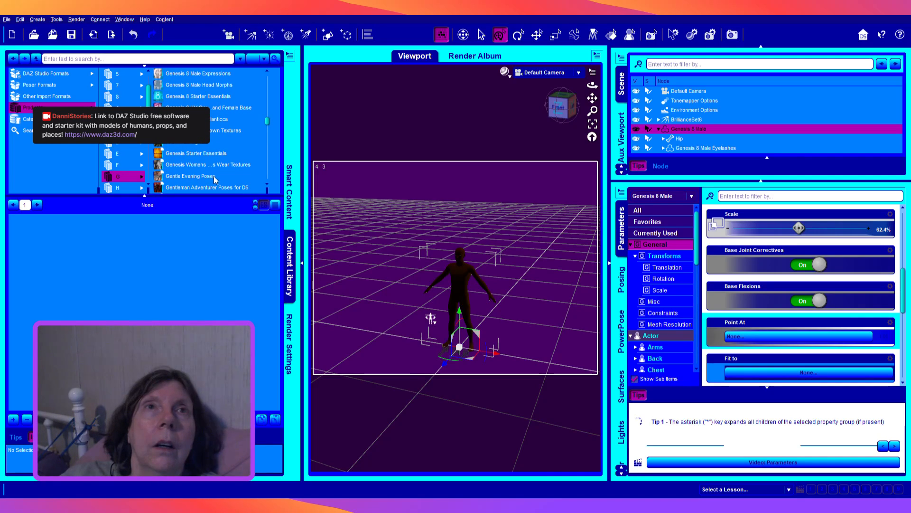
pyautogui.scroll(2, 218, 176)
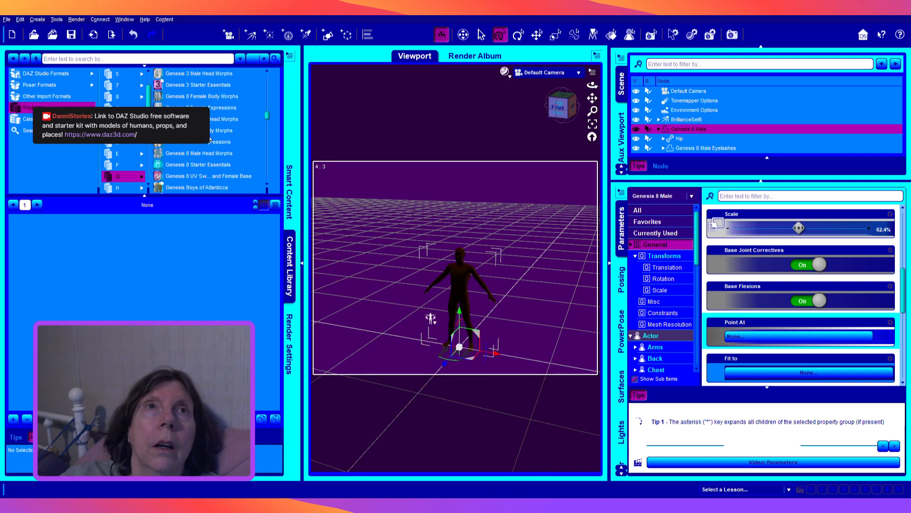
pyautogui.scroll(2, 210, 138)
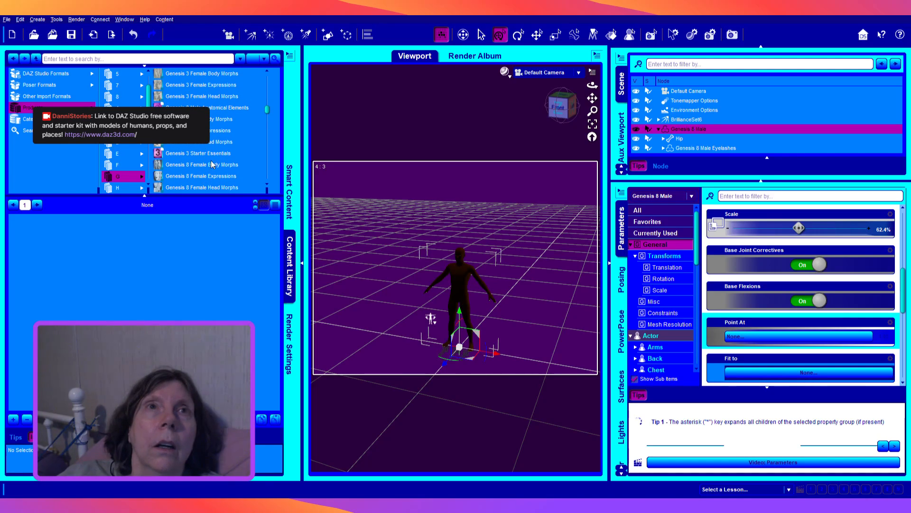
pyautogui.scroll(-2, 212, 173)
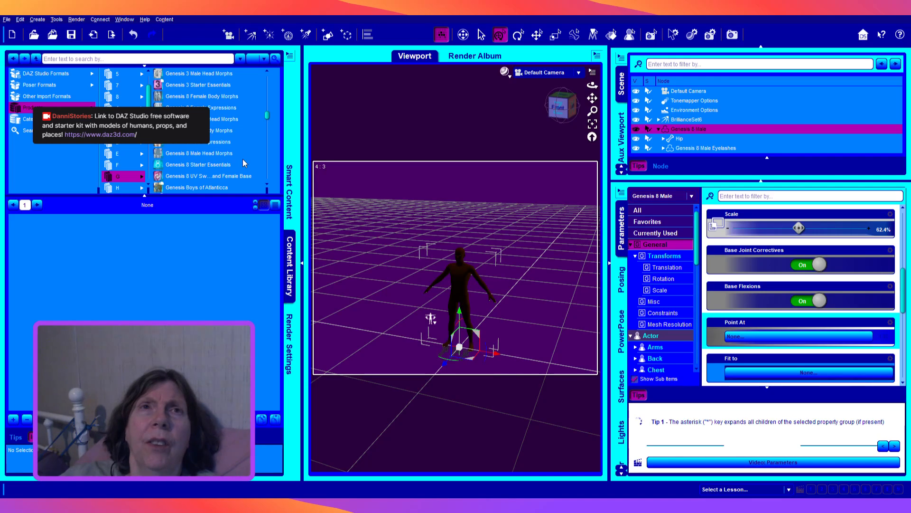
pyautogui.scroll(-1, 227, 164)
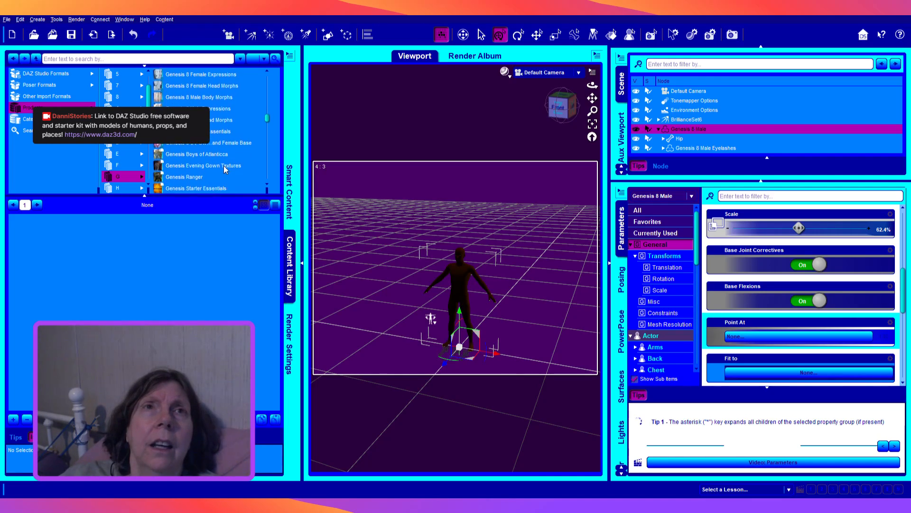
pyautogui.scroll(1, 235, 170)
pyautogui.scroll(1, 234, 170)
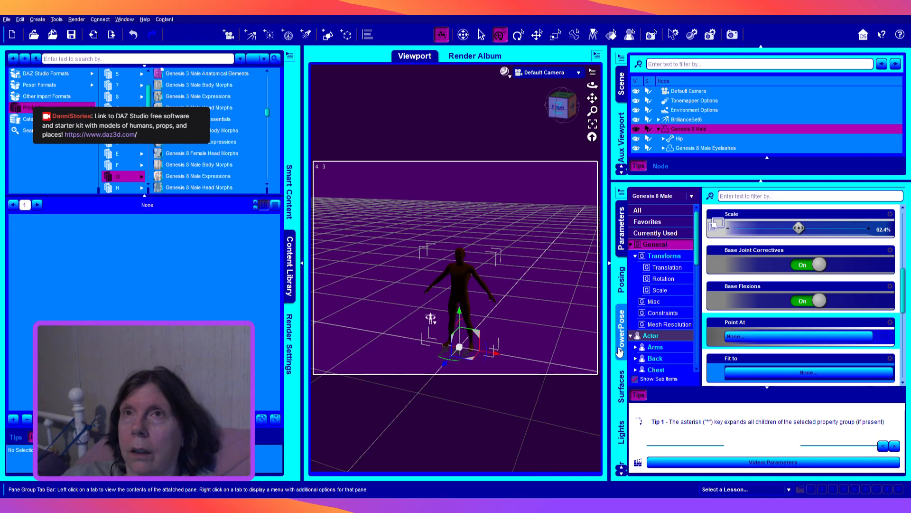
# Step: Look over the PowerPose body template and the light editor, and return to the Genesis 8 Male's parameters
pyautogui.click(620, 352)
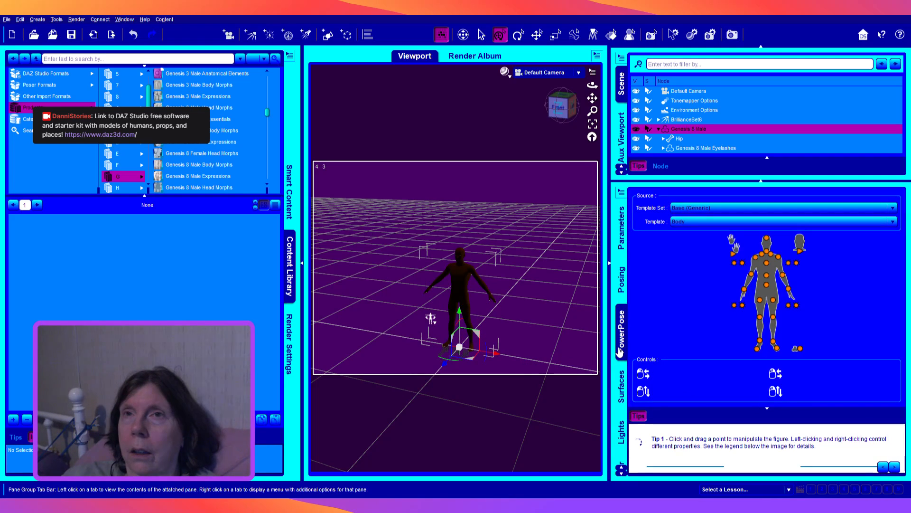
pyautogui.scroll(-1, 620, 351)
pyautogui.scroll(-1, 620, 351)
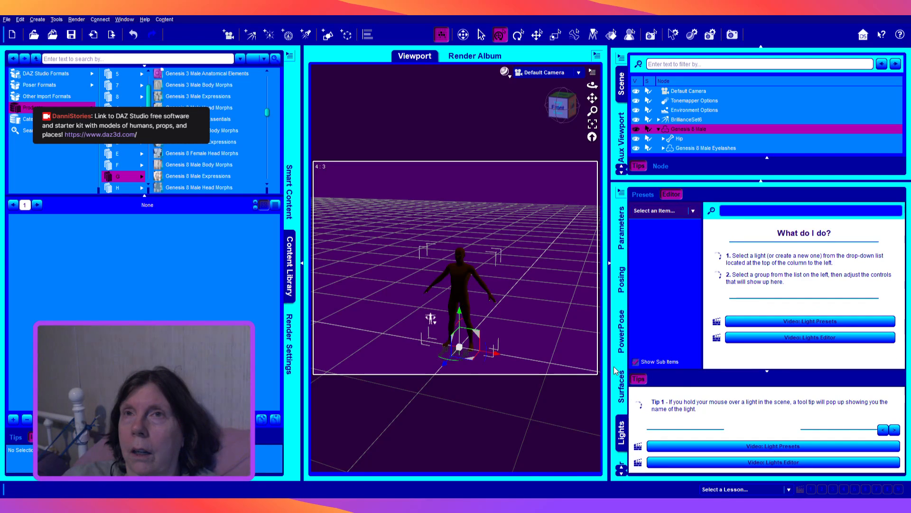
pyautogui.click(620, 240)
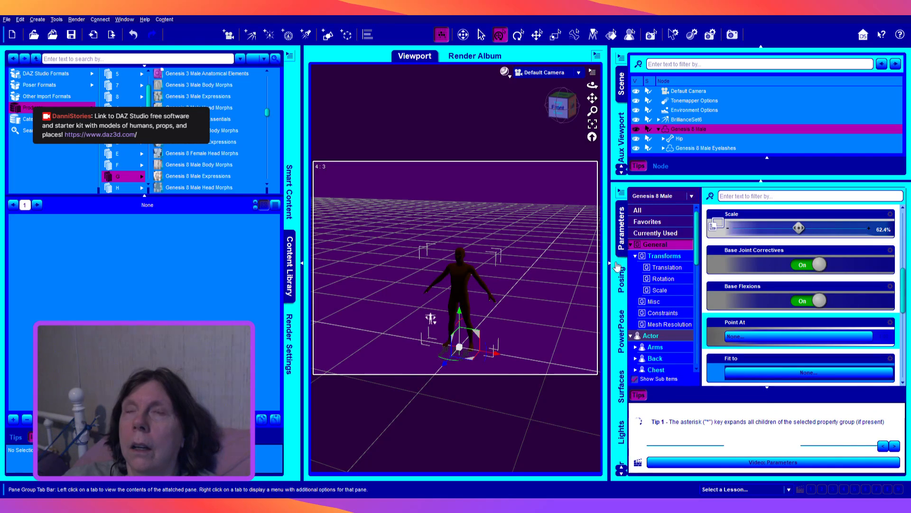
# Step: Review the Genesis 8 Male's Fantasy SciFi, Aging Morphs and Body Mixer shaping parameters
pyautogui.scroll(-5, 686, 361)
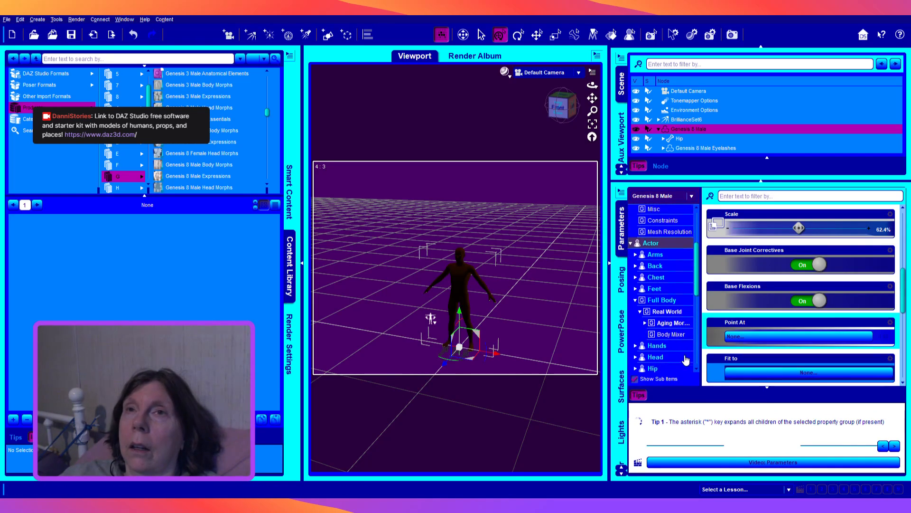
pyautogui.scroll(-3, 686, 361)
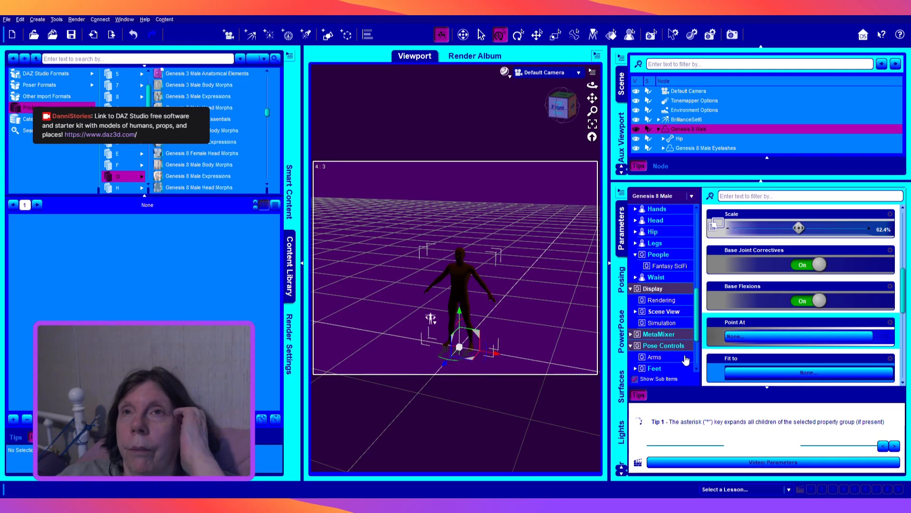
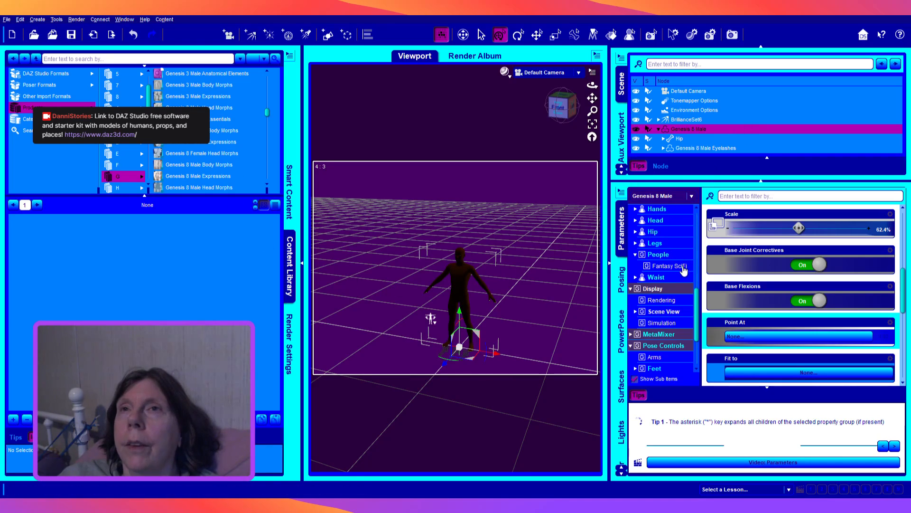
pyautogui.scroll(-1, 678, 274)
pyautogui.click(675, 233)
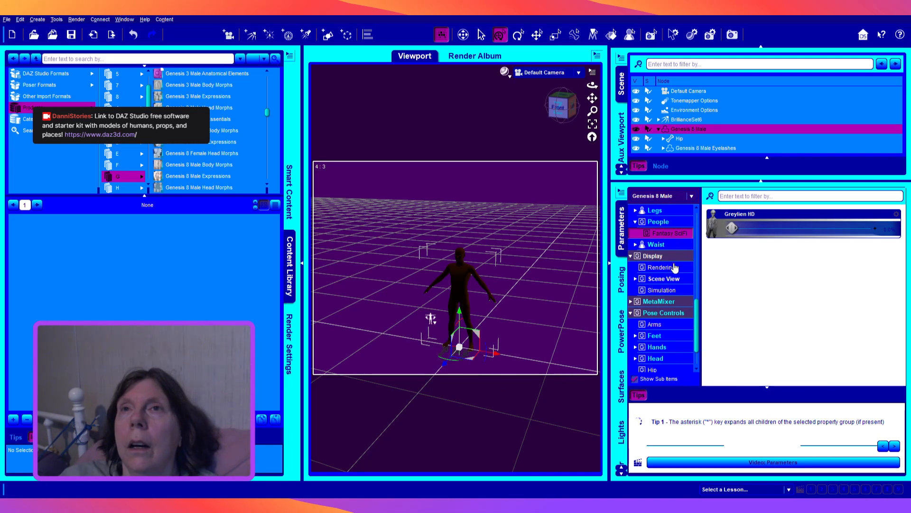
pyautogui.scroll(-2, 677, 306)
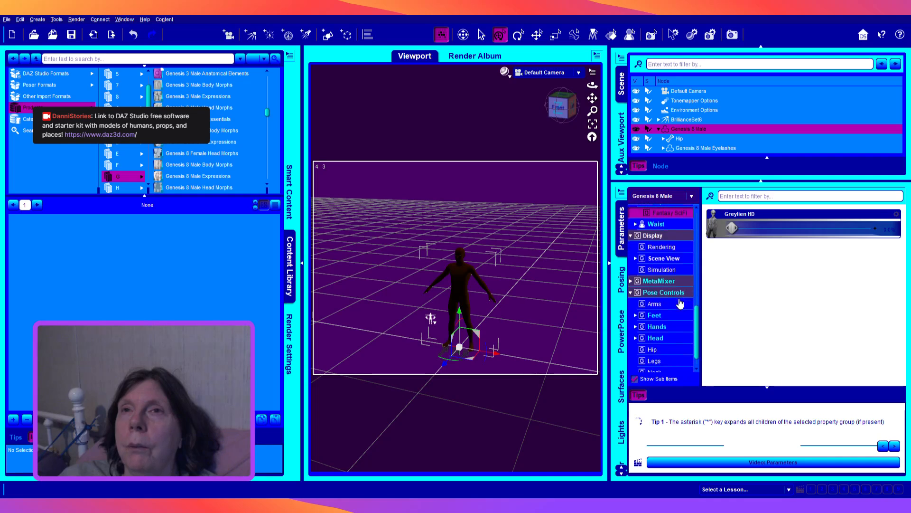
pyautogui.scroll(6, 675, 303)
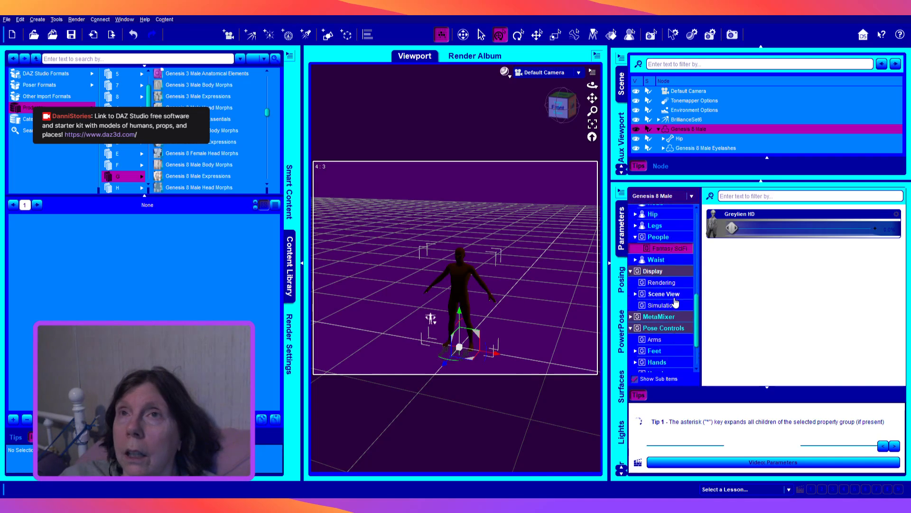
pyautogui.scroll(1, 678, 272)
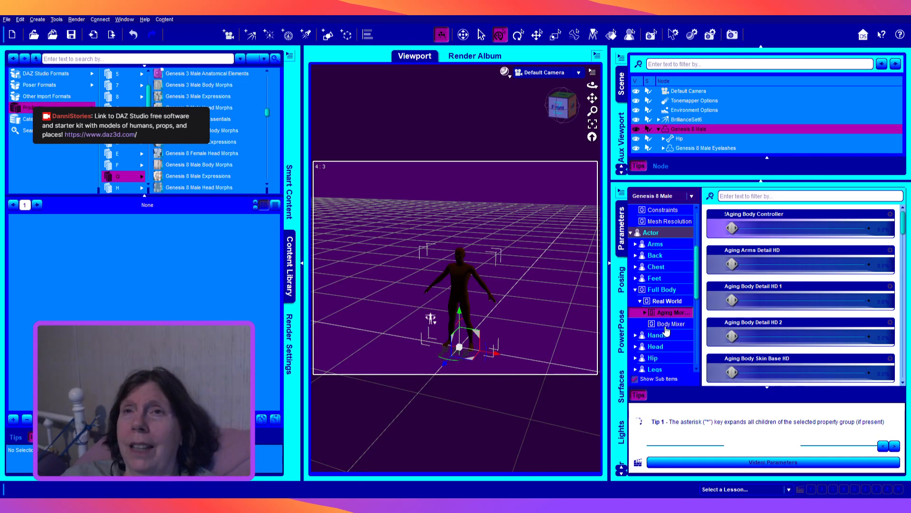
pyautogui.click(669, 325)
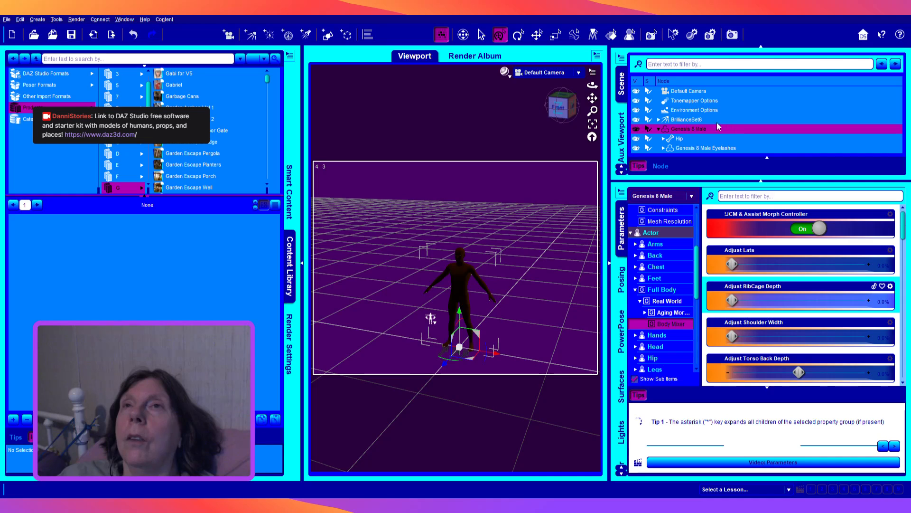
# Step: Parent the BrillianceSet6 light set to the Genesis 8 Male and rotate it to X 117.68, Y -13.21 and Z 95.36
pyautogui.click(694, 120)
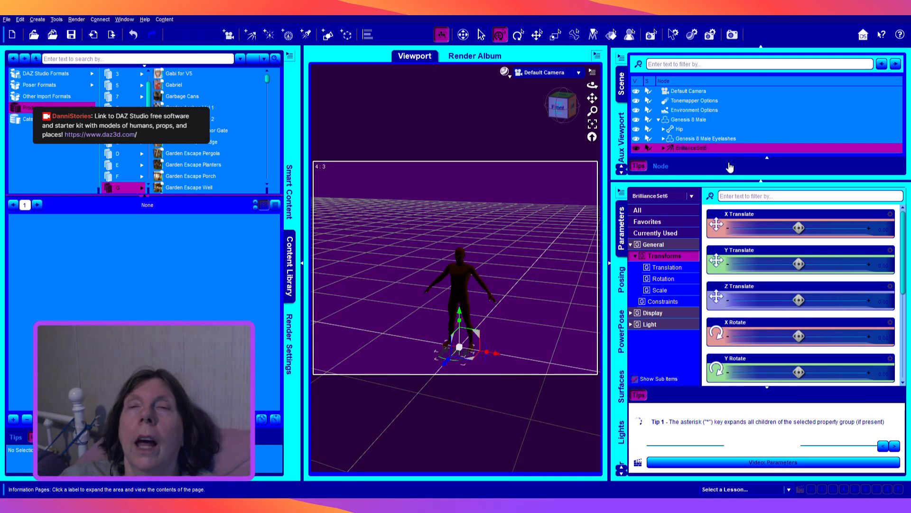
pyautogui.scroll(5, 538, 325)
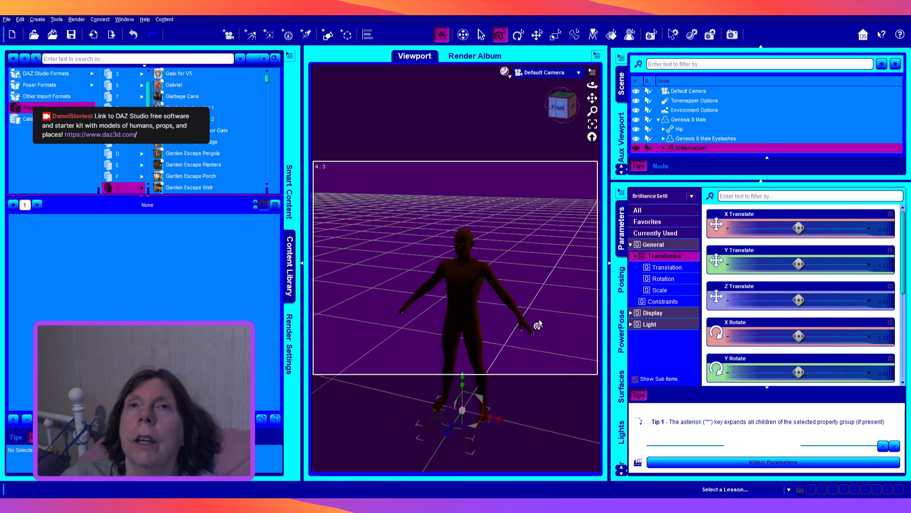
pyautogui.scroll(3, 536, 327)
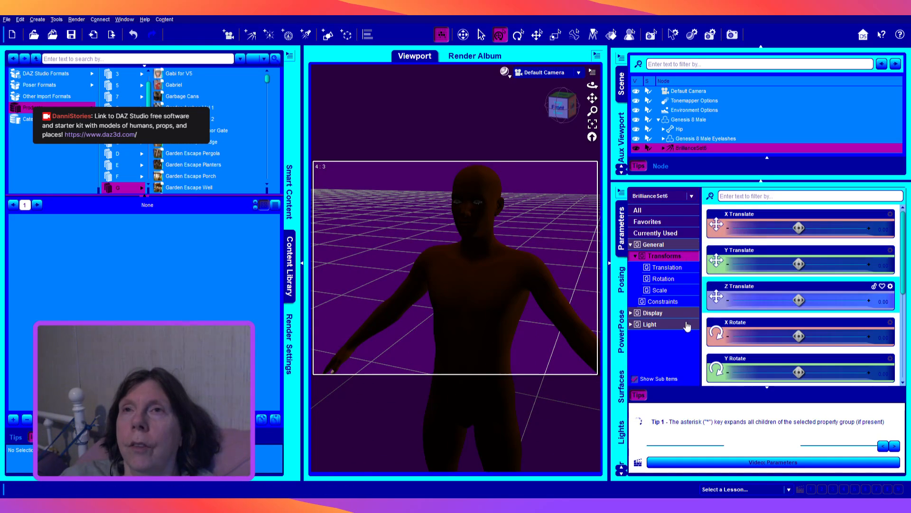
pyautogui.click(666, 279)
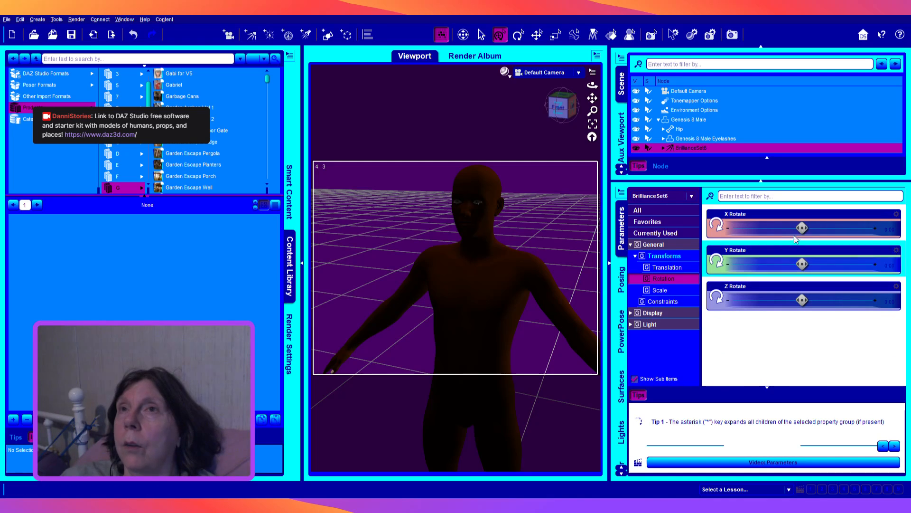
pyautogui.moveTo(802, 228); pyautogui.dragTo(846, 229)
pyautogui.moveTo(803, 264); pyautogui.dragTo(774, 264)
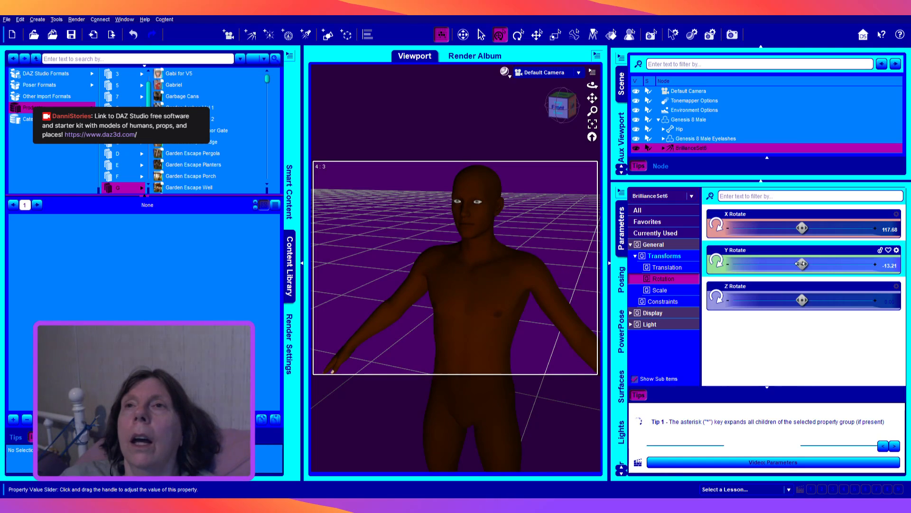
pyautogui.moveTo(802, 300); pyautogui.dragTo(841, 300)
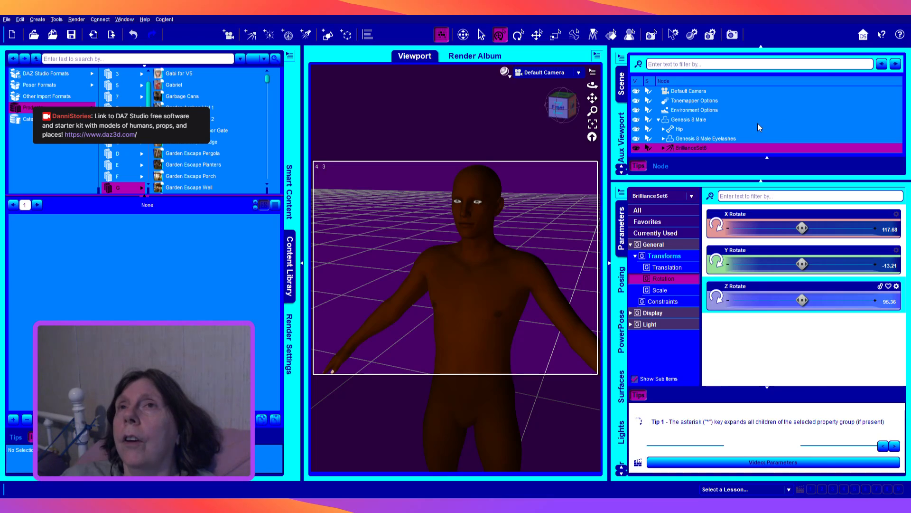
# Step: Set the Shoulders Scale of the Genesis 8 Male actor to -71.0%
pyautogui.click(688, 120)
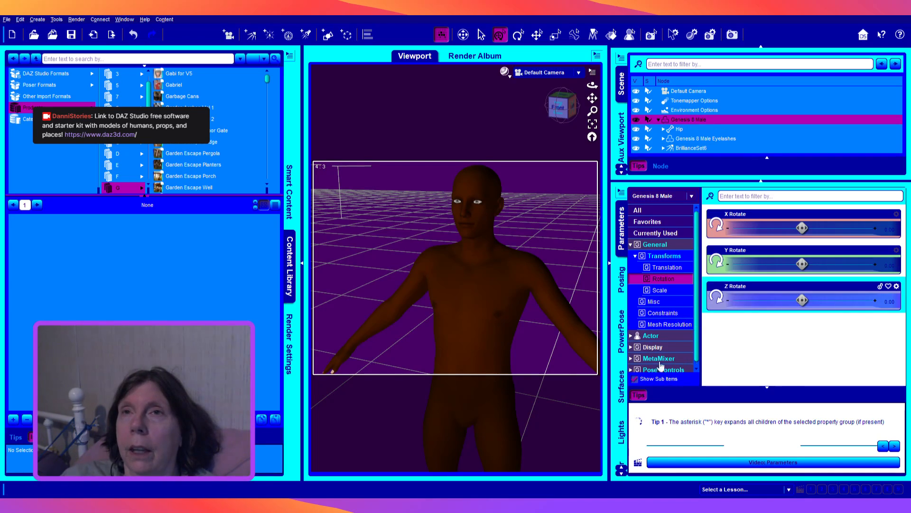
pyautogui.click(656, 339)
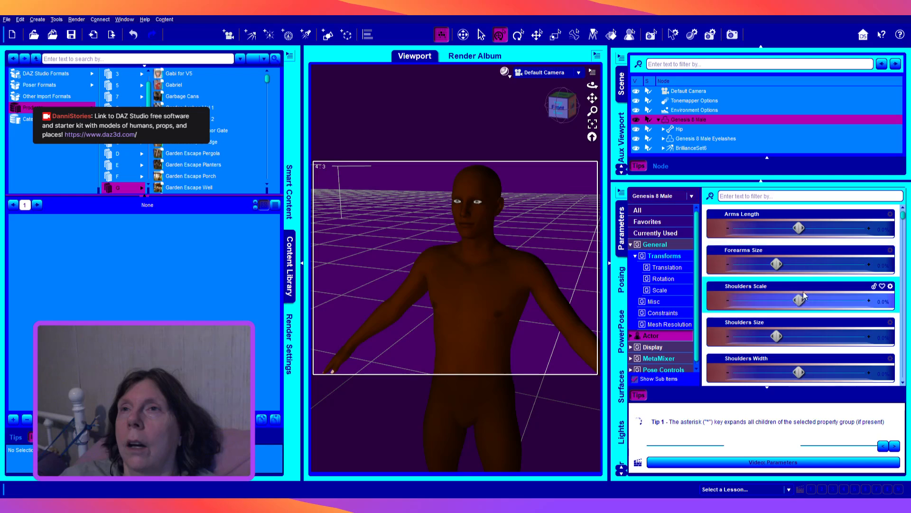
pyautogui.moveTo(799, 300); pyautogui.dragTo(751, 299)
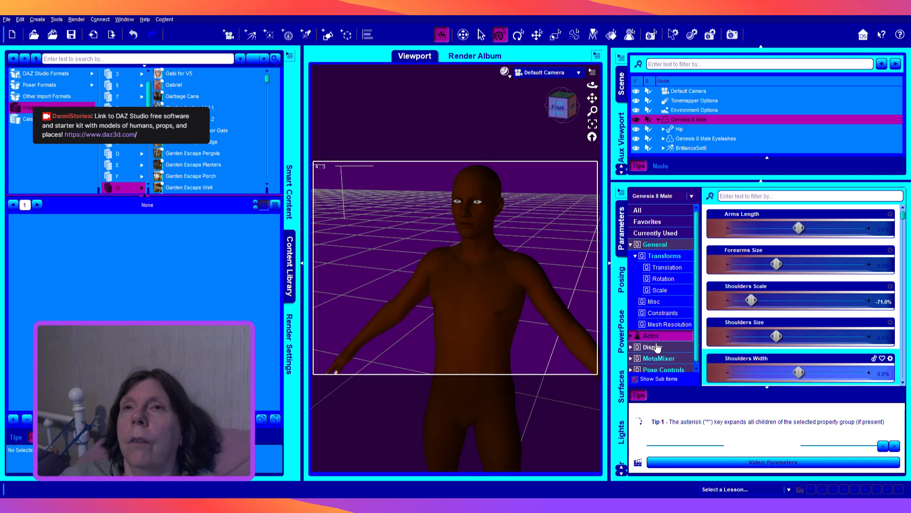
# Step: Reshape the Genesis 8 Male's neck with Neck Size -77.0%, Neck Length 17.6% and Traps Size -25.0%
pyautogui.click(631, 335)
pyautogui.scroll(-2, 676, 345)
pyautogui.scroll(-2, 676, 346)
pyautogui.scroll(-2, 674, 296)
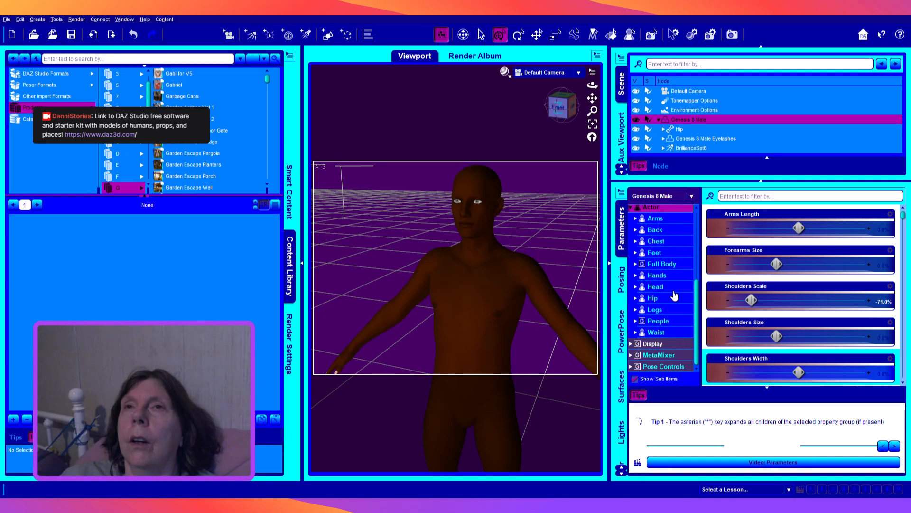
pyautogui.click(635, 264)
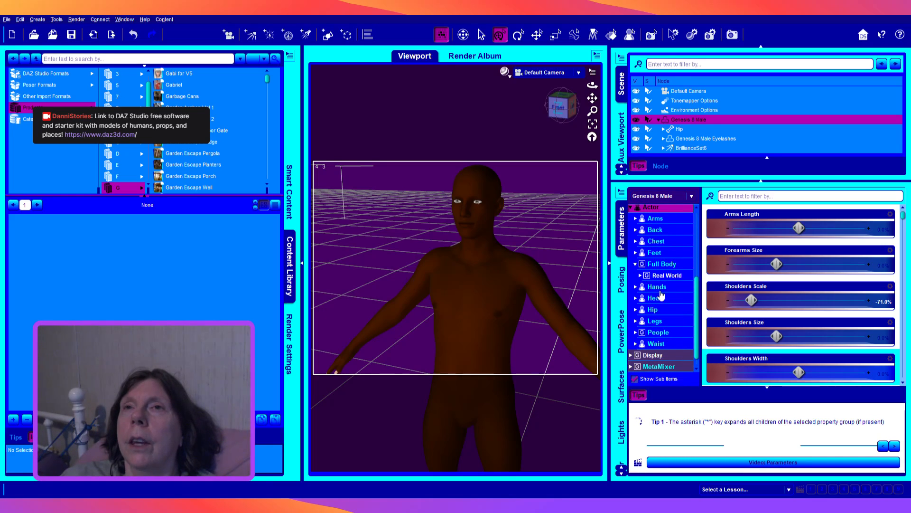
pyautogui.click(640, 275)
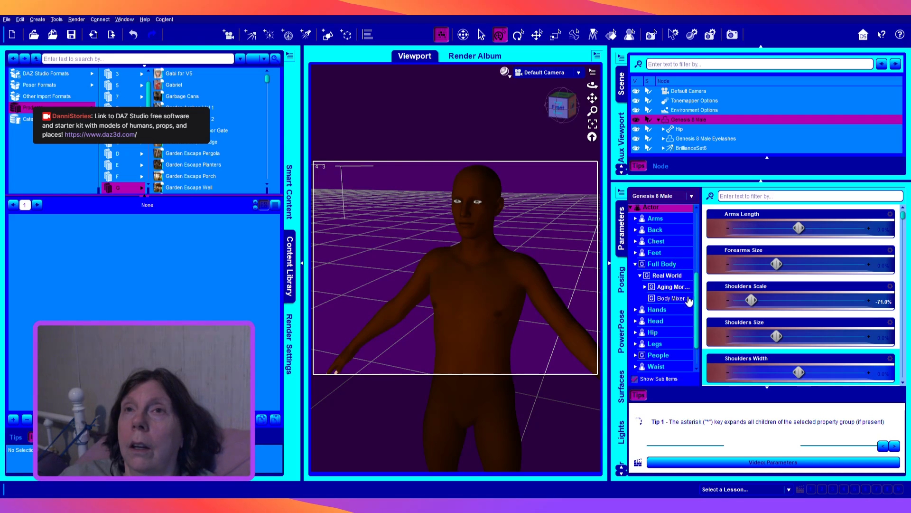
pyautogui.click(660, 323)
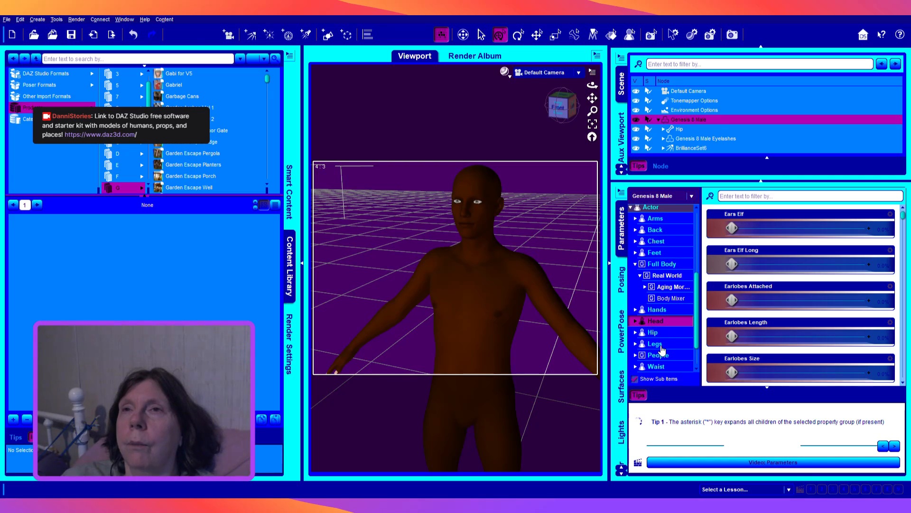
pyautogui.click(636, 321)
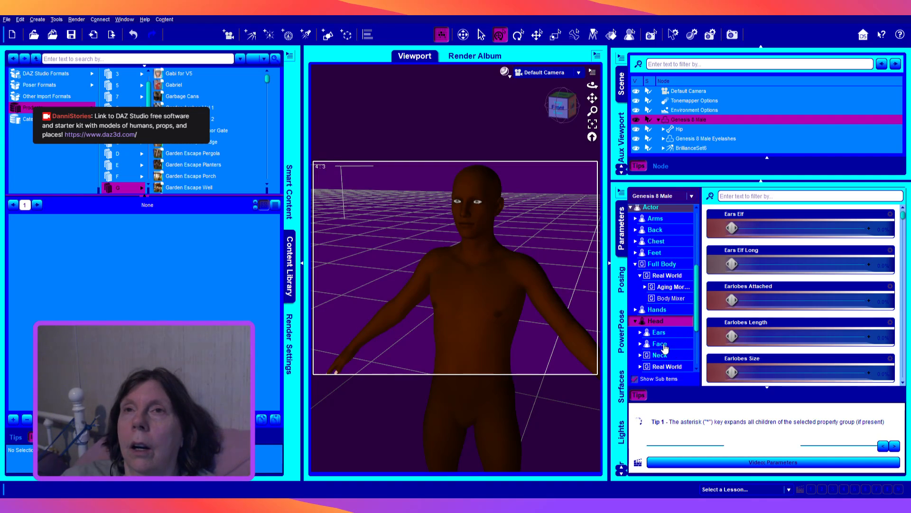
pyautogui.scroll(-1, 682, 348)
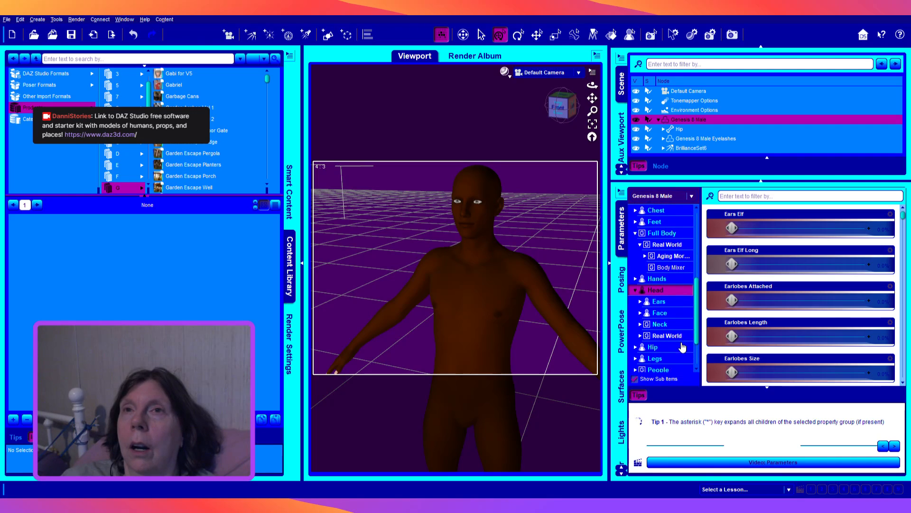
pyautogui.click(664, 323)
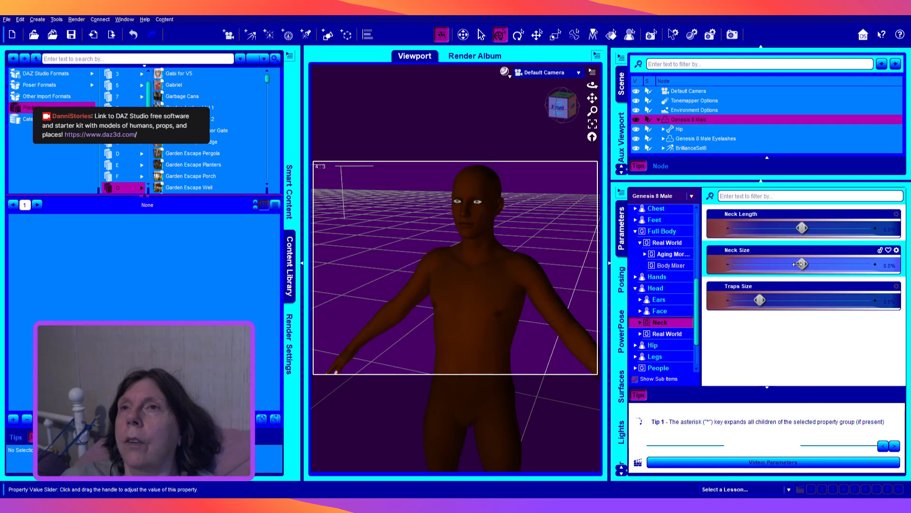
pyautogui.moveTo(802, 264); pyautogui.dragTo(747, 266)
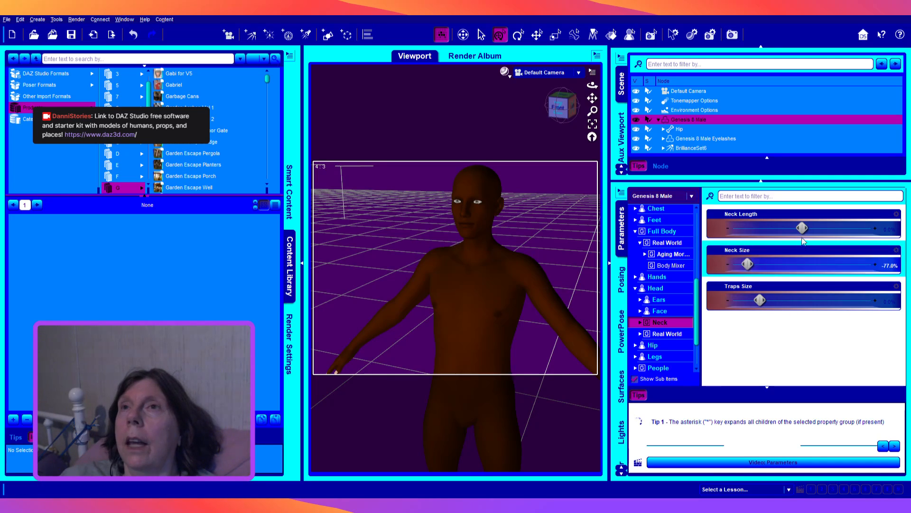
pyautogui.moveTo(802, 228); pyautogui.dragTo(815, 228)
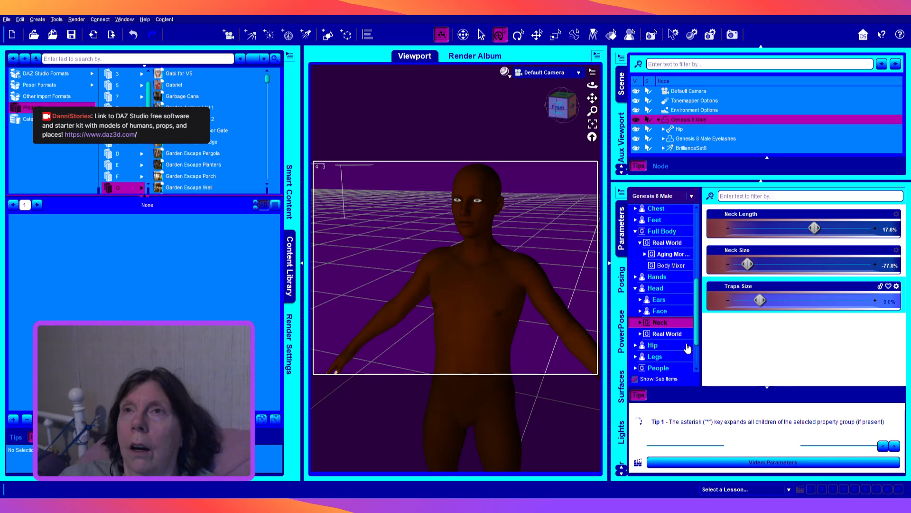
pyautogui.moveTo(760, 300); pyautogui.dragTo(732, 300)
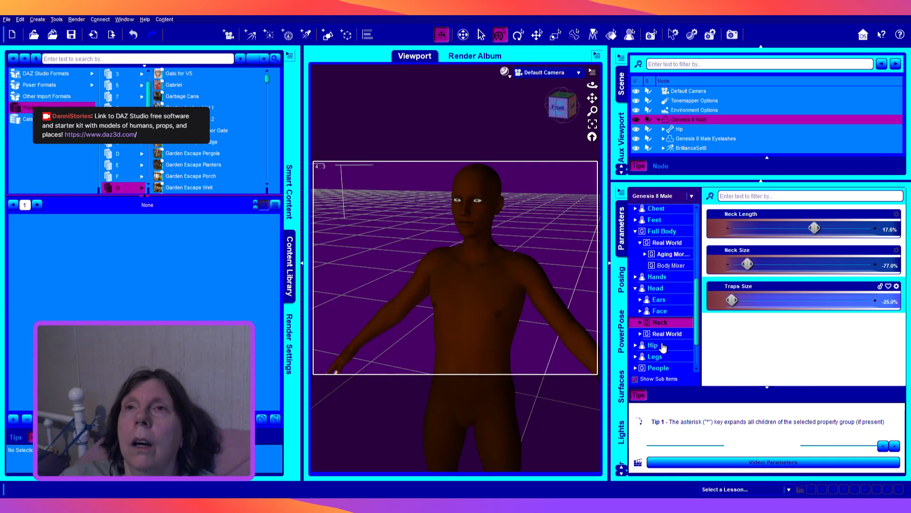
# Step: Set the face's Brow Lateral Prominence HD to 10.2%, Brow Width to -14.5%, Brow Thin HD to 30.4% and Brow Superciliary Arch HD to 11.0%
pyautogui.click(659, 312)
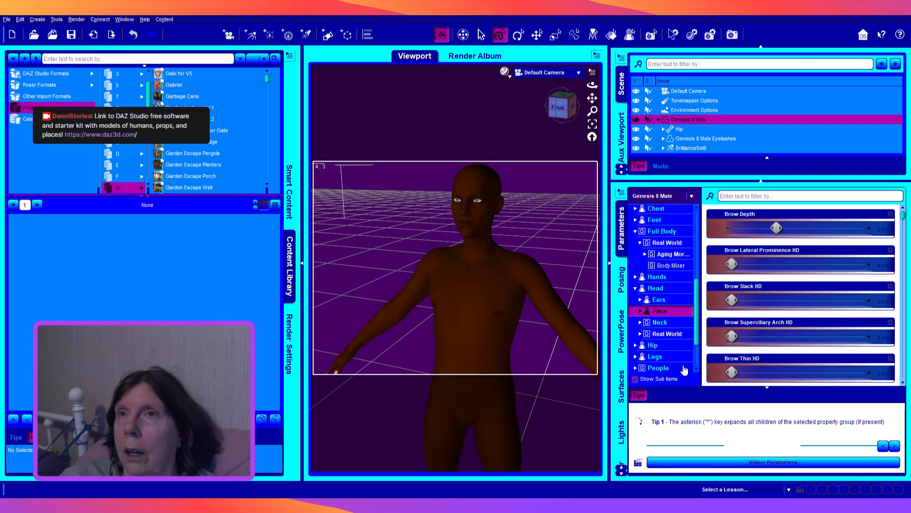
pyautogui.moveTo(733, 266); pyautogui.dragTo(747, 264)
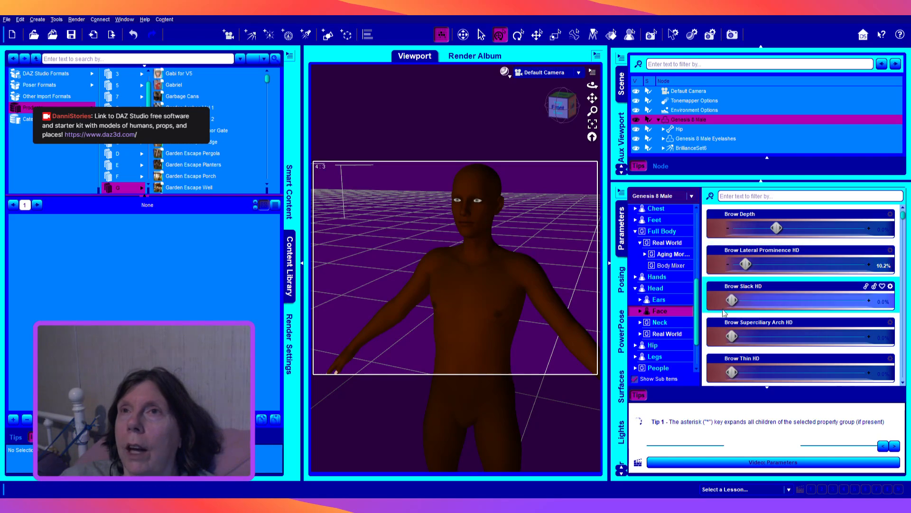
pyautogui.scroll(-1, 742, 385)
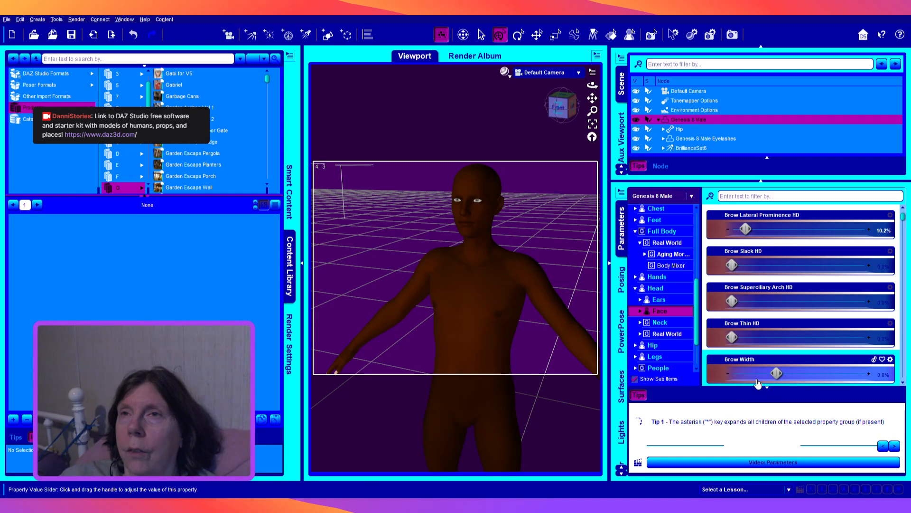
pyautogui.moveTo(777, 373); pyautogui.dragTo(763, 374)
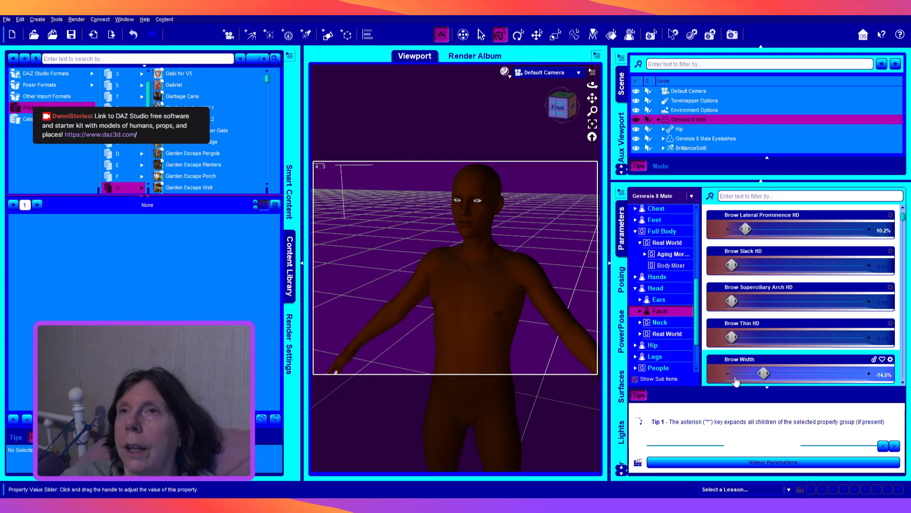
pyautogui.moveTo(732, 337); pyautogui.dragTo(774, 337)
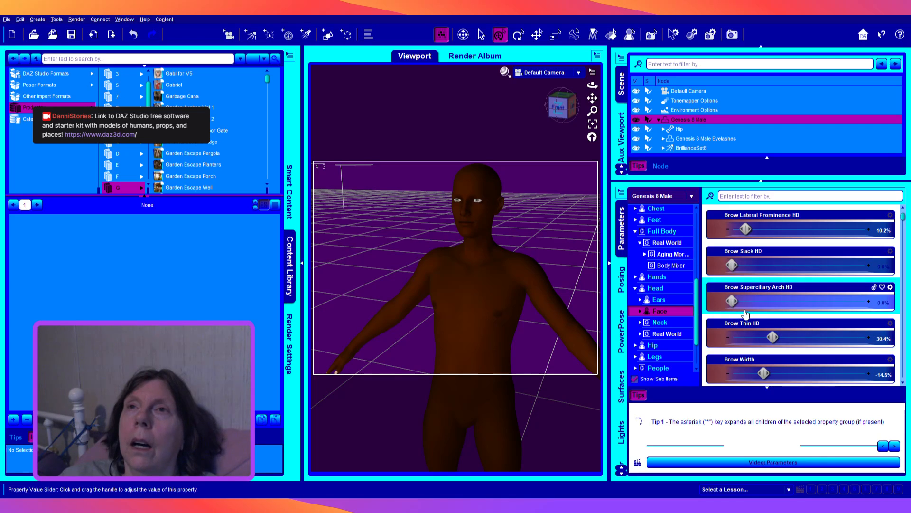
pyautogui.moveTo(732, 301); pyautogui.dragTo(746, 301)
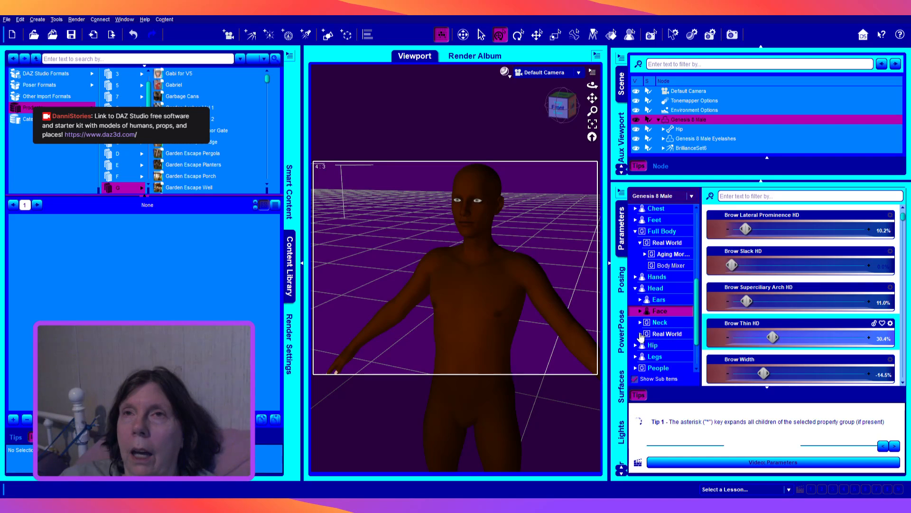
# Step: Look through the Genesis 8 Male's Real World head and face parameters, the Face subgroups and the People group
pyautogui.click(667, 334)
pyautogui.doubleClick(672, 335)
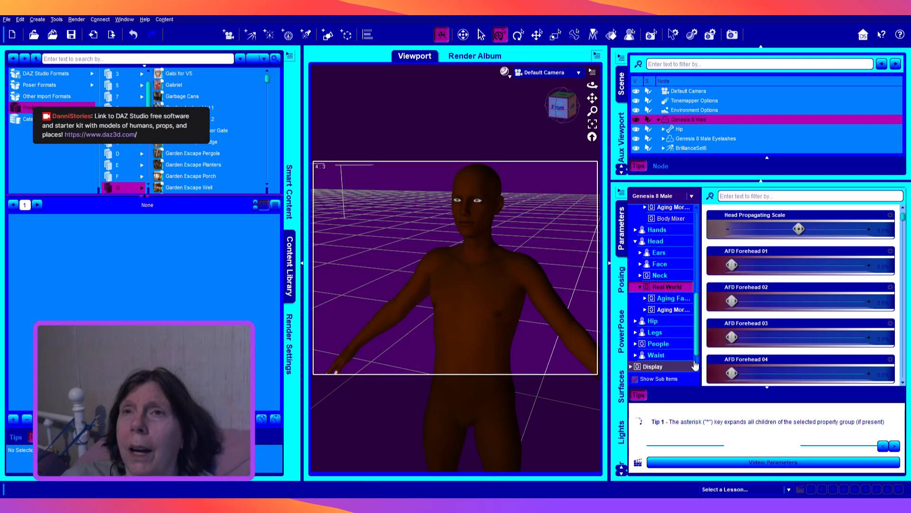
pyautogui.click(670, 244)
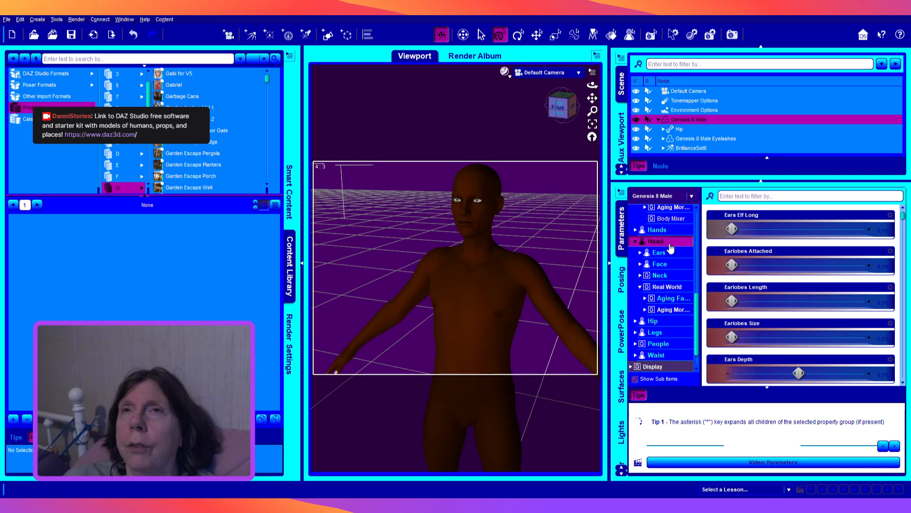
pyautogui.scroll(4, 677, 247)
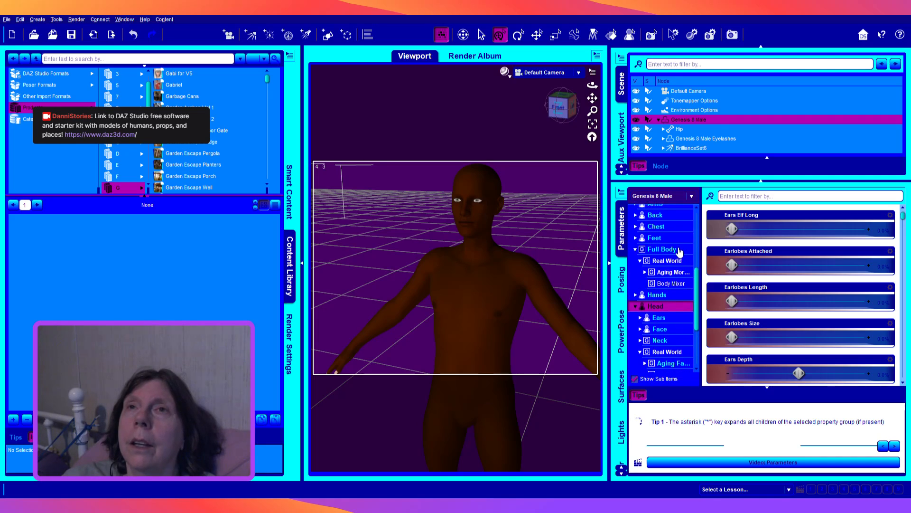
pyautogui.scroll(-5, 681, 259)
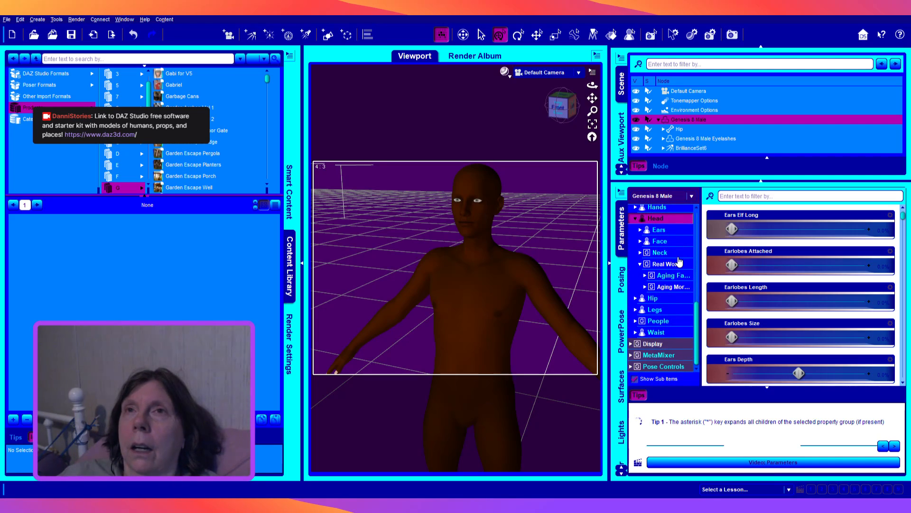
pyautogui.click(641, 241)
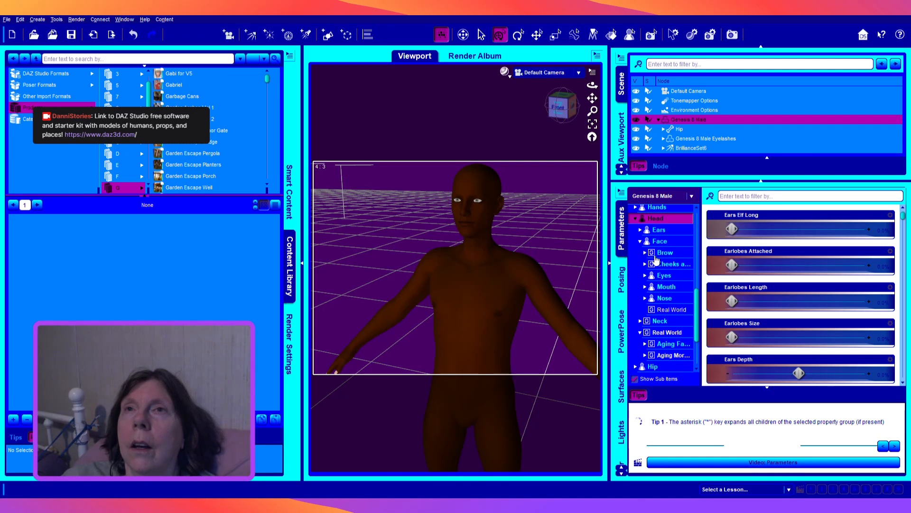
pyautogui.click(671, 309)
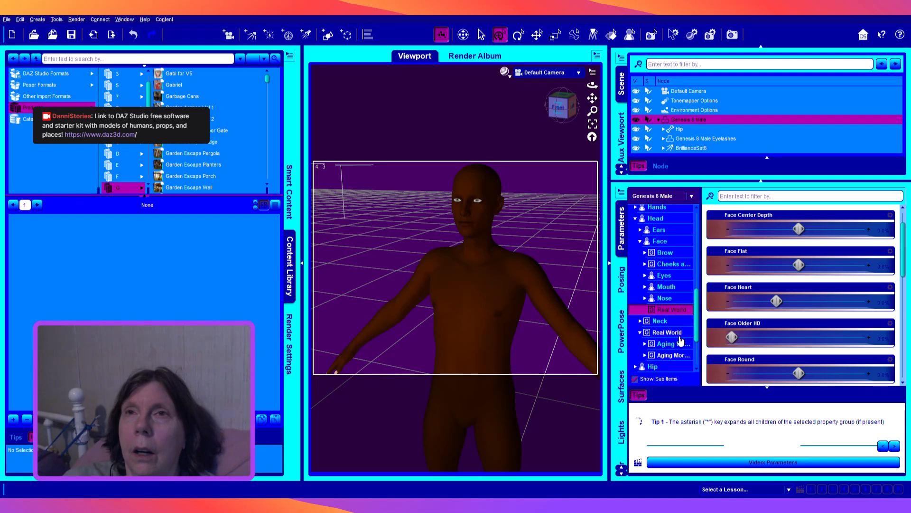
pyautogui.click(661, 334)
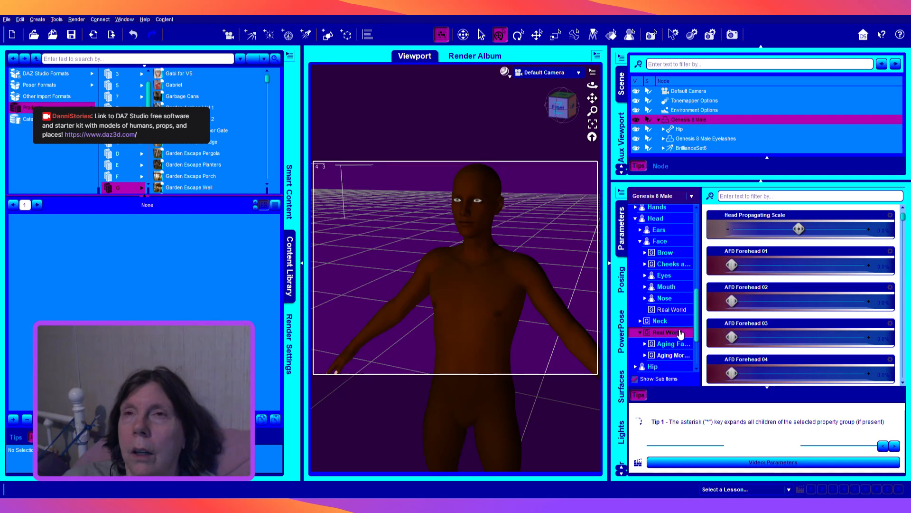
pyautogui.scroll(-2, 681, 333)
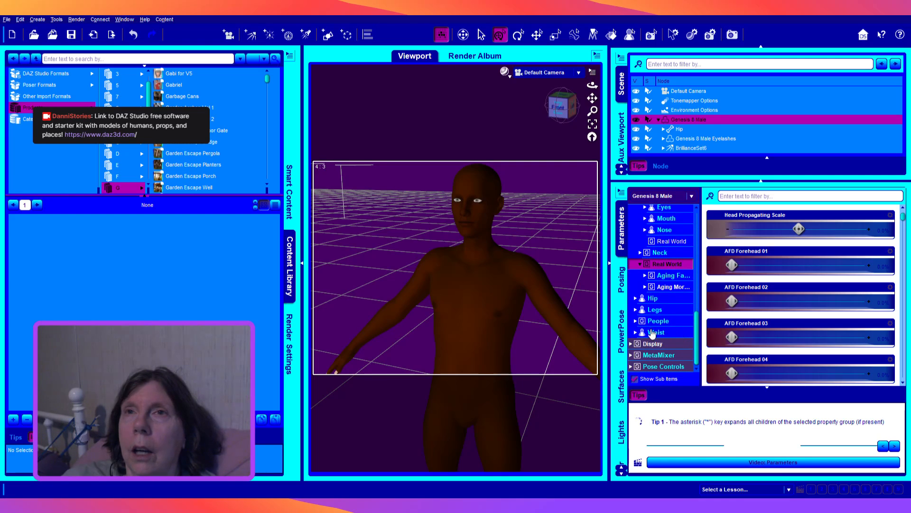
pyautogui.click(636, 322)
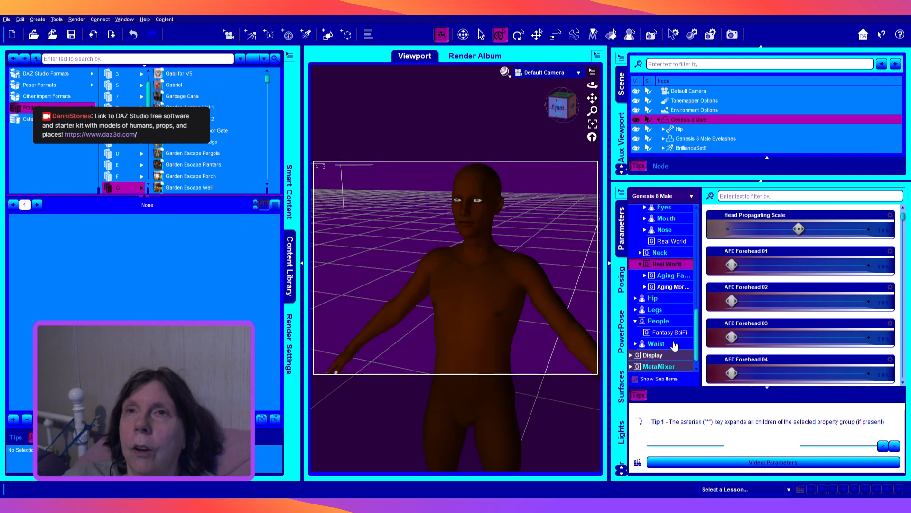
pyautogui.scroll(4, 682, 330)
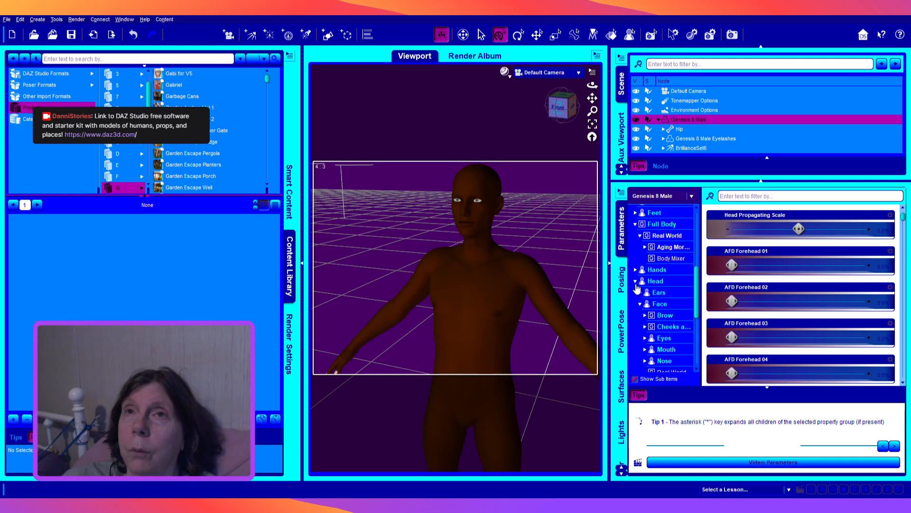
# Step: Look through all the Head parameters of the Genesis 8 Male, from the ears, brow and jaw to the nose and aging morphs
pyautogui.click(660, 284)
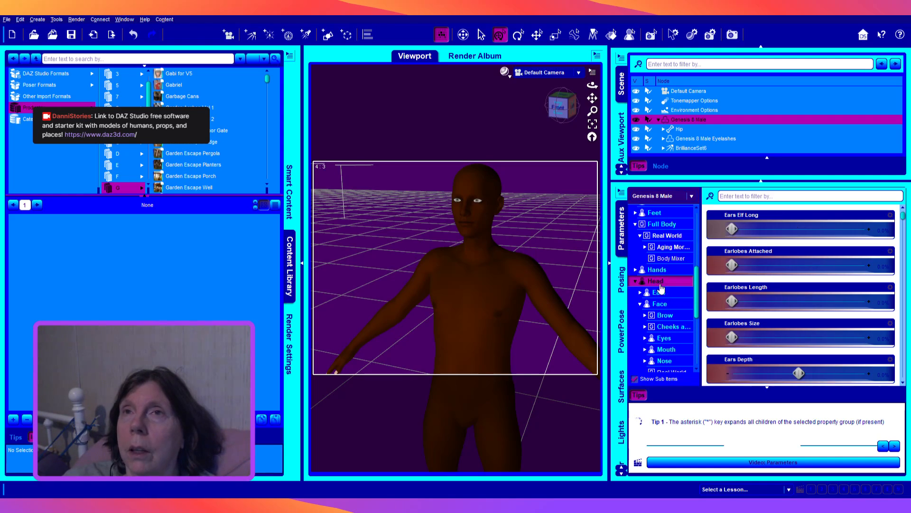
pyautogui.scroll(-10, 820, 313)
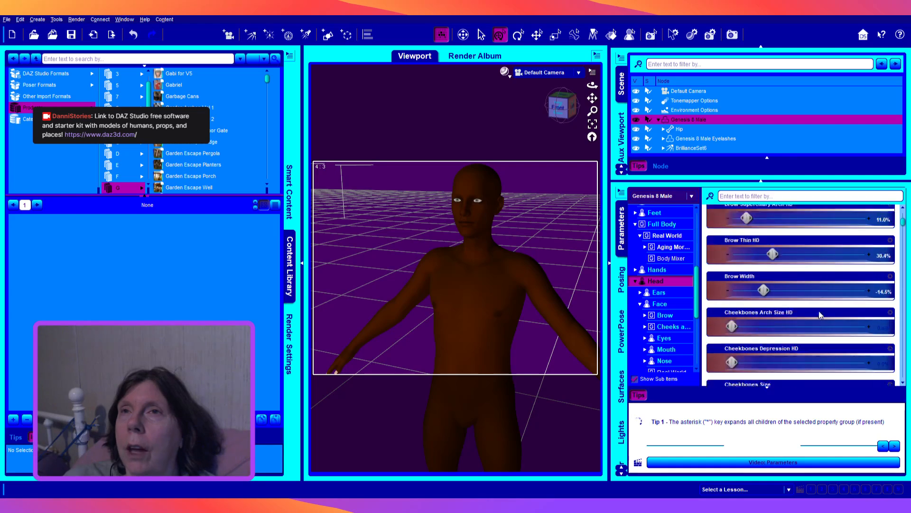
pyautogui.scroll(-10, 818, 310)
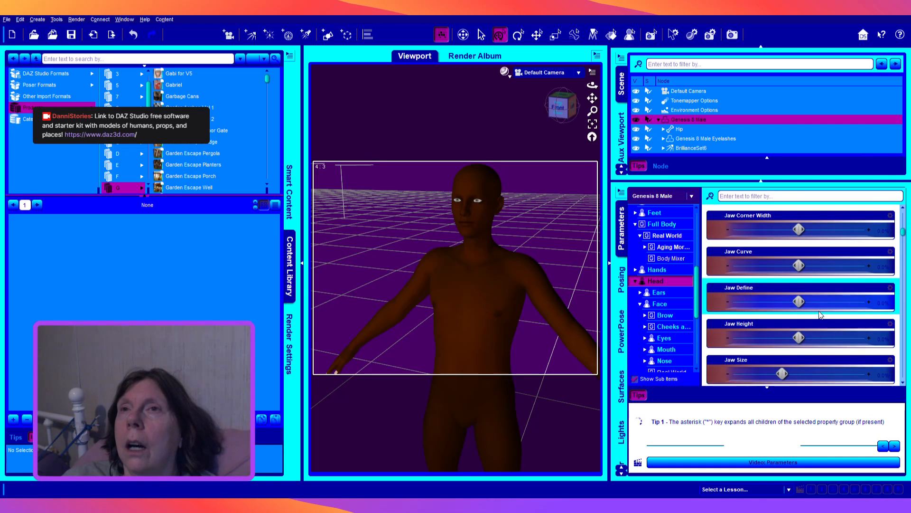
pyautogui.scroll(-10, 819, 310)
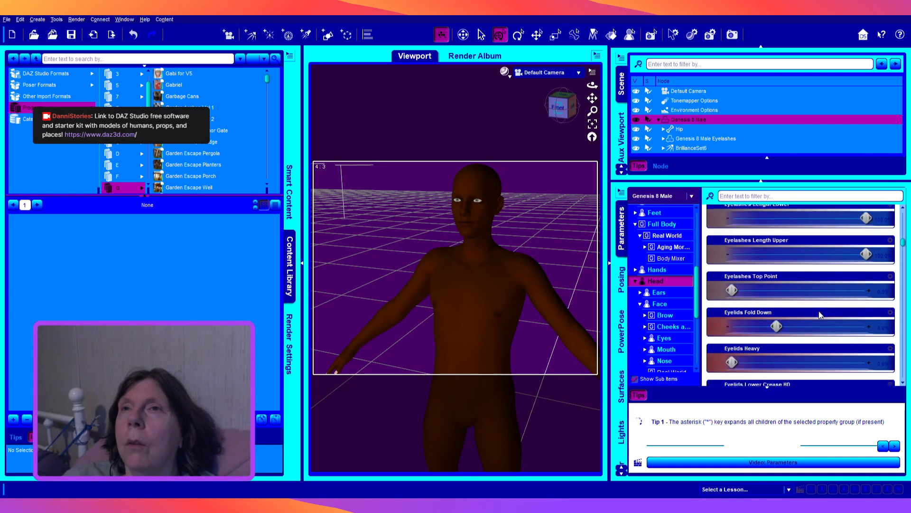
pyautogui.scroll(-10, 820, 314)
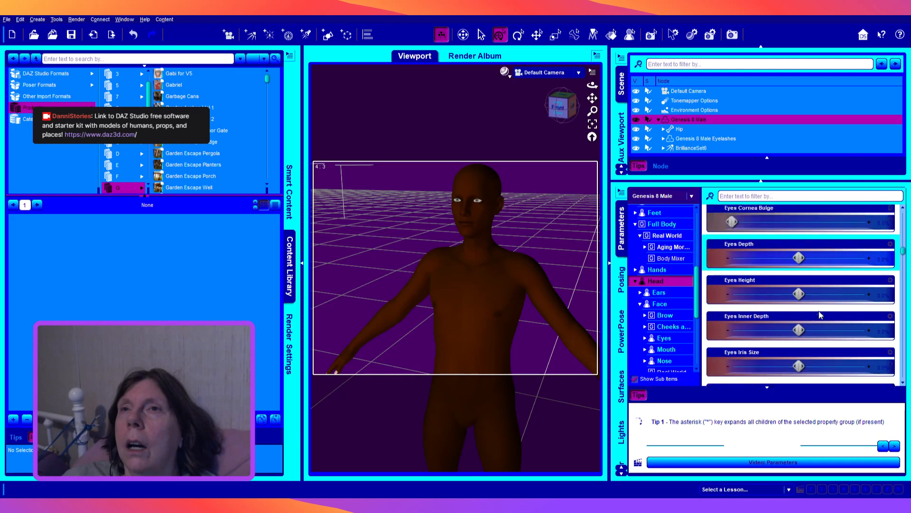
pyautogui.scroll(-10, 820, 315)
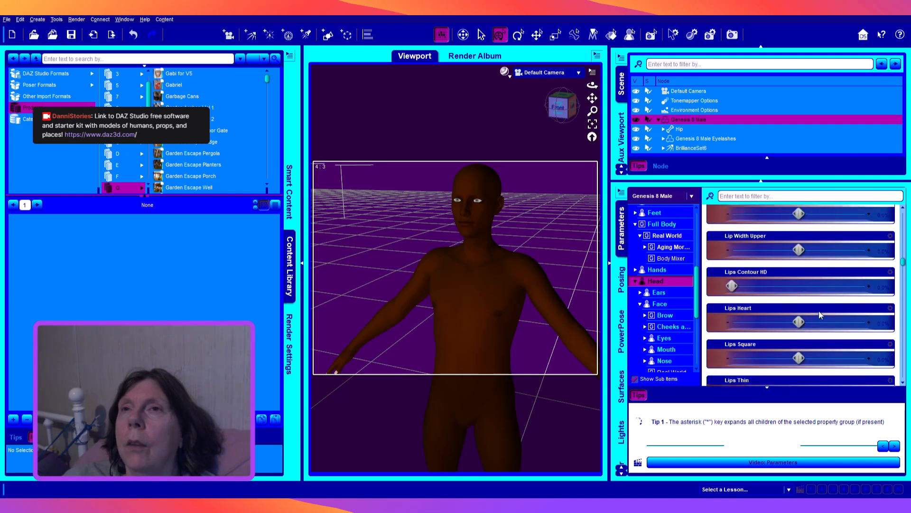
pyautogui.scroll(-10, 819, 310)
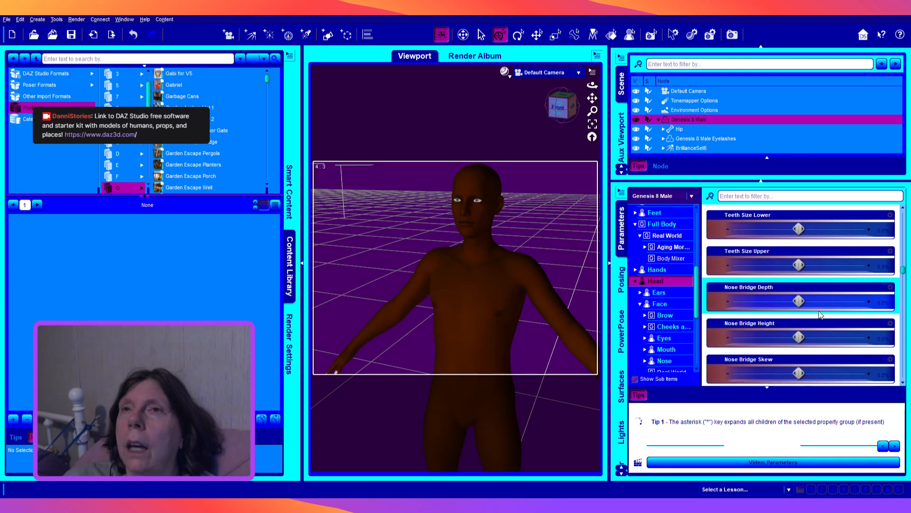
pyautogui.scroll(-10, 820, 313)
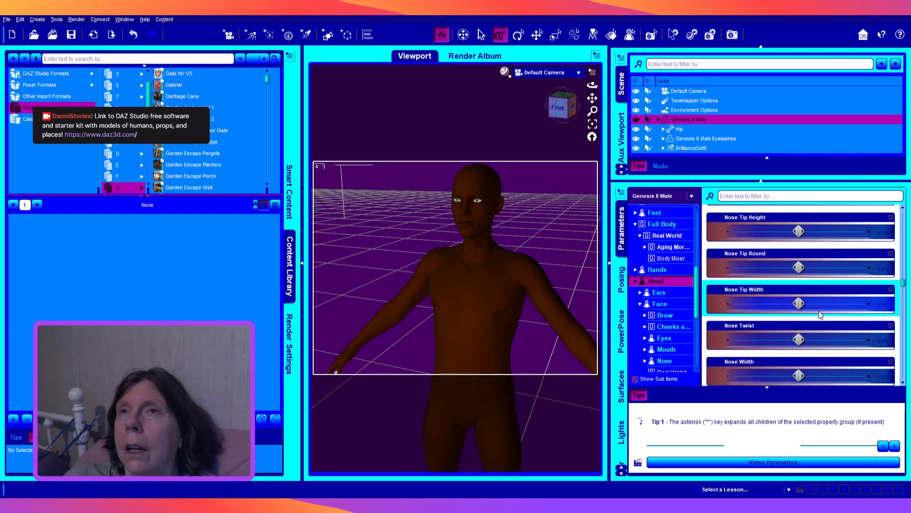
pyautogui.scroll(-8, 820, 313)
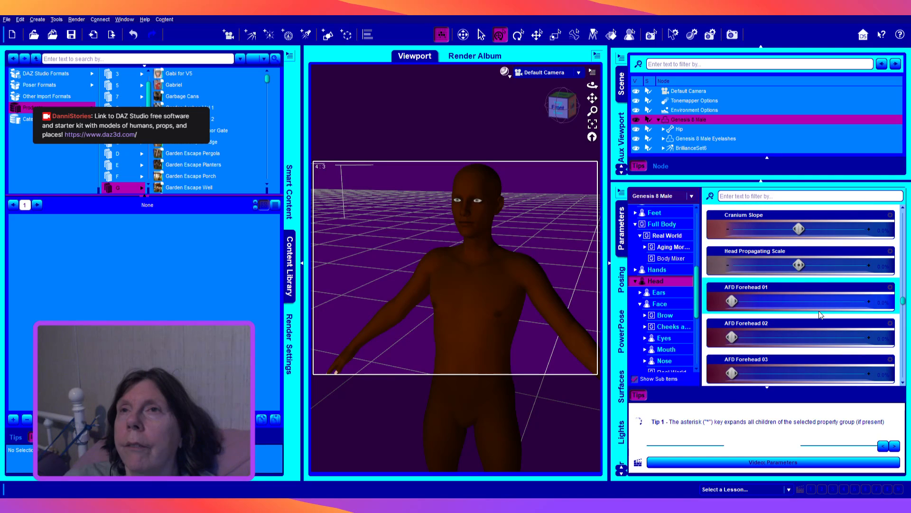
pyautogui.scroll(-10, 820, 314)
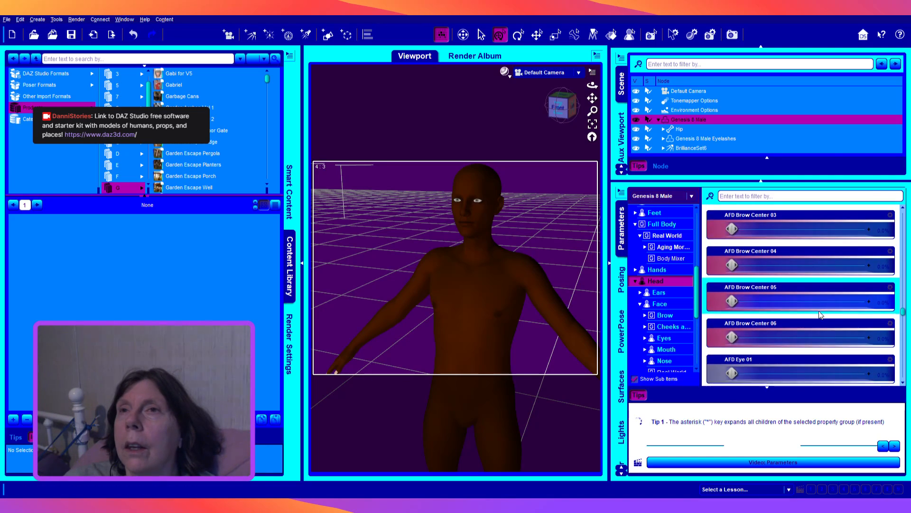
pyautogui.scroll(-10, 821, 315)
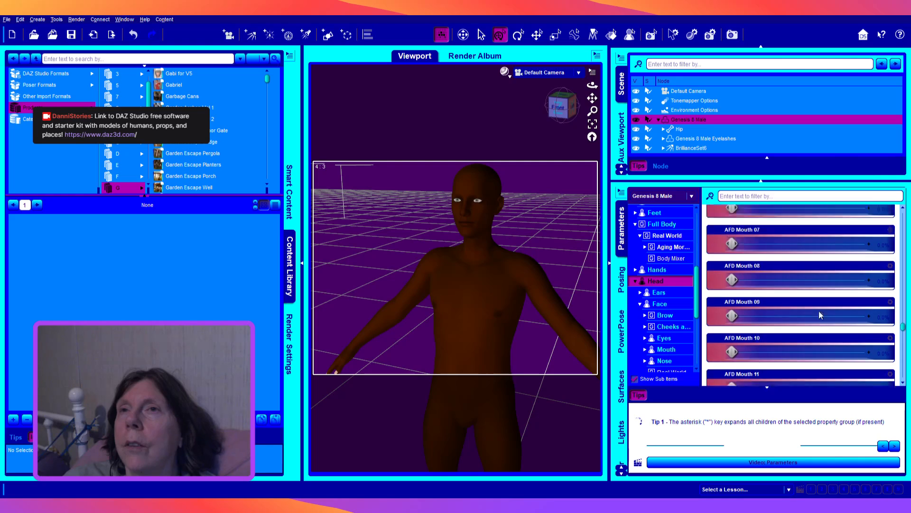
pyautogui.scroll(-10, 820, 315)
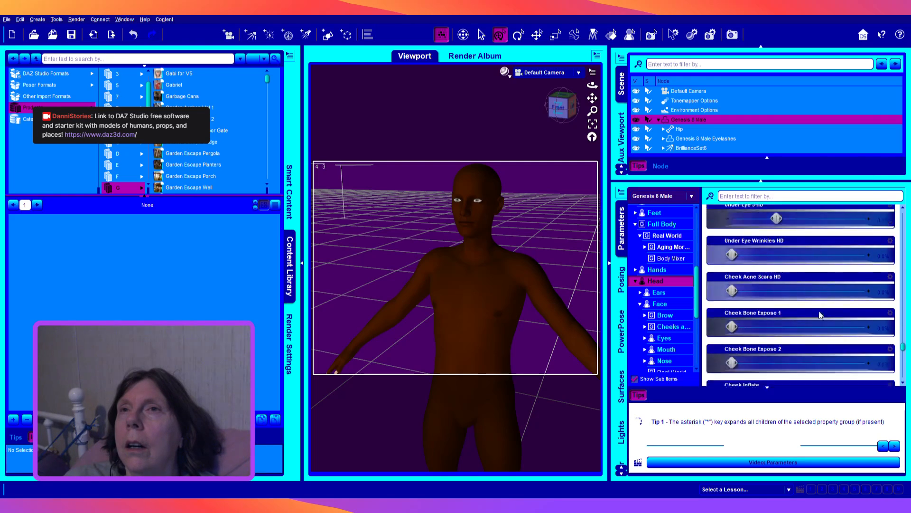
pyautogui.scroll(-5, 820, 314)
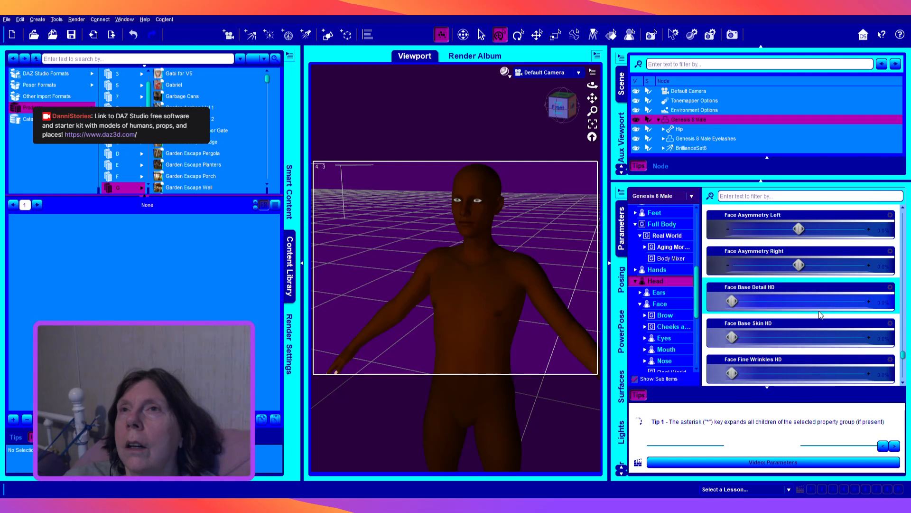
pyautogui.scroll(-10, 821, 314)
pyautogui.scroll(-15, 821, 315)
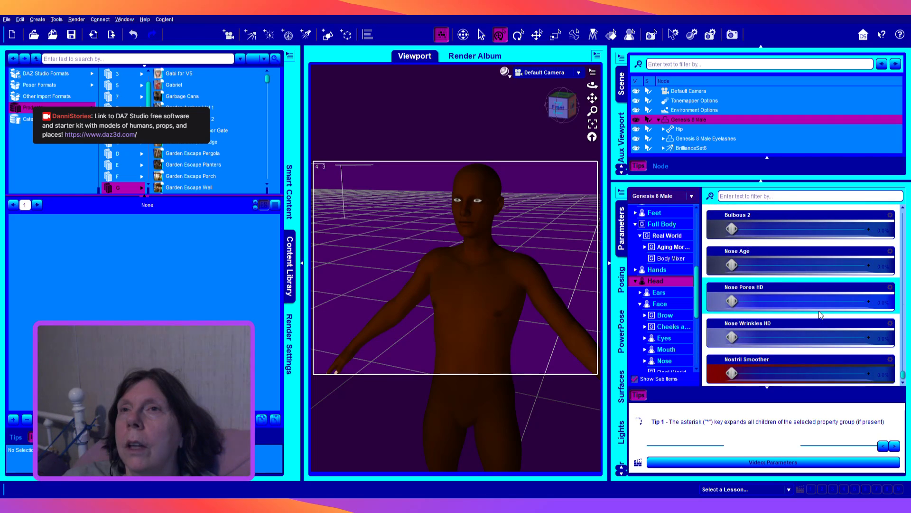
pyautogui.scroll(-8, 831, 319)
pyautogui.scroll(10, 841, 325)
pyautogui.scroll(1, 841, 325)
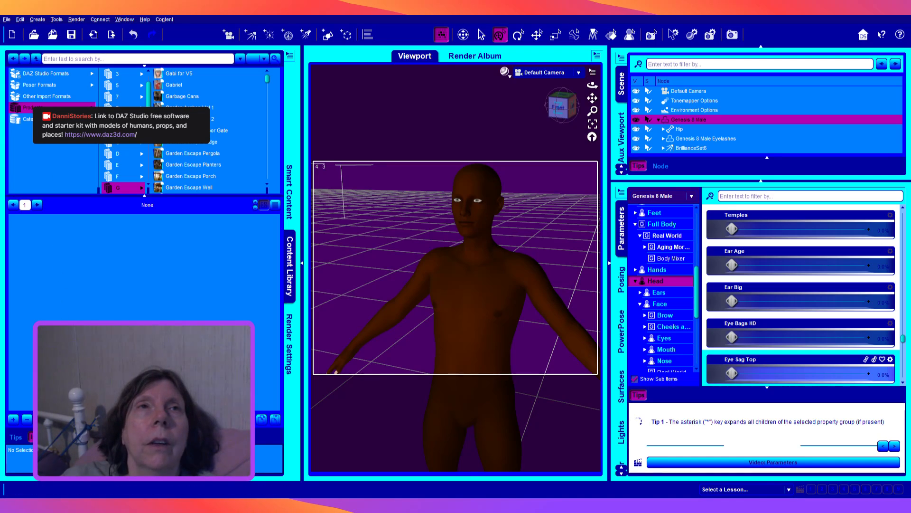
# Step: Browse the Default content categories down to Real-World and its Child subcategory, and return to the top of the categories
pyautogui.click(39, 119)
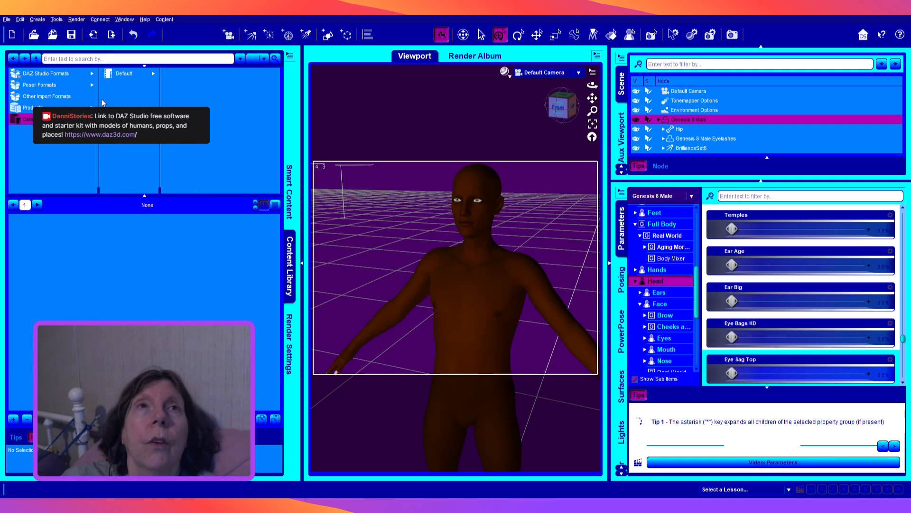
pyautogui.click(130, 75)
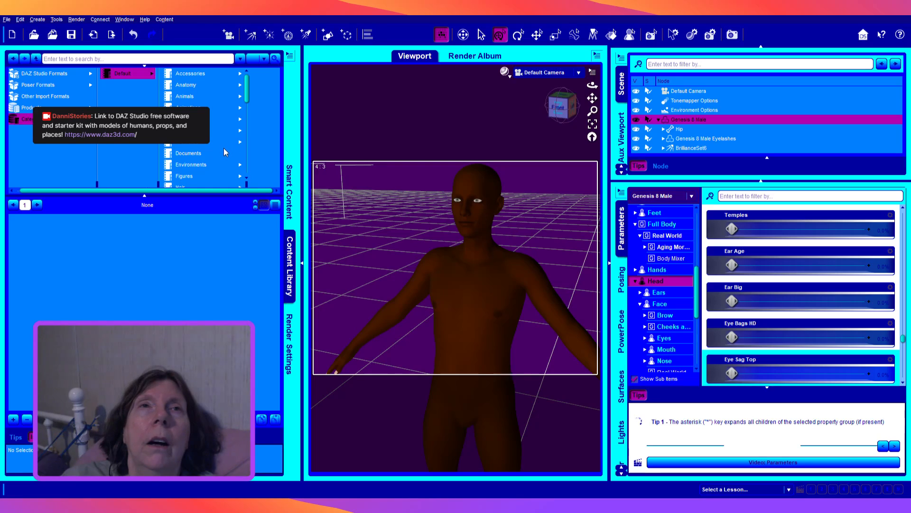
pyautogui.scroll(-3, 221, 160)
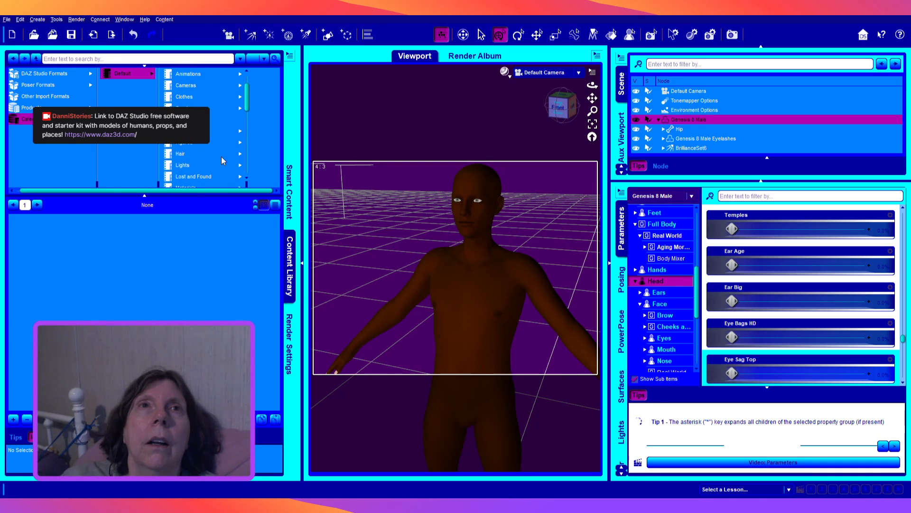
pyautogui.scroll(-3, 222, 157)
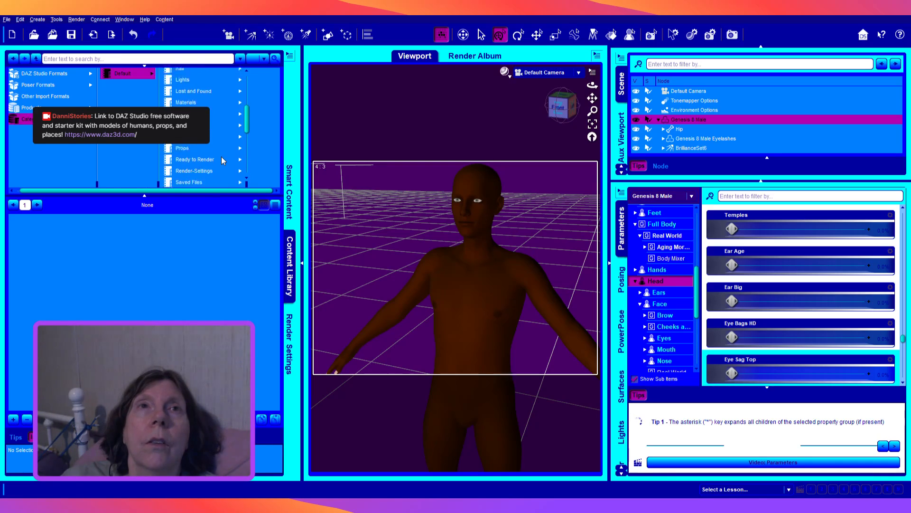
pyautogui.scroll(3, 221, 157)
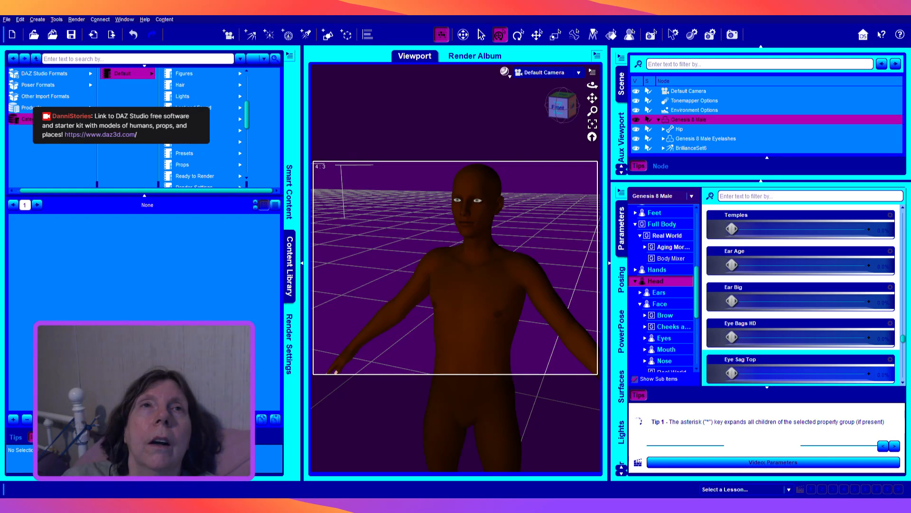
pyautogui.click(214, 133)
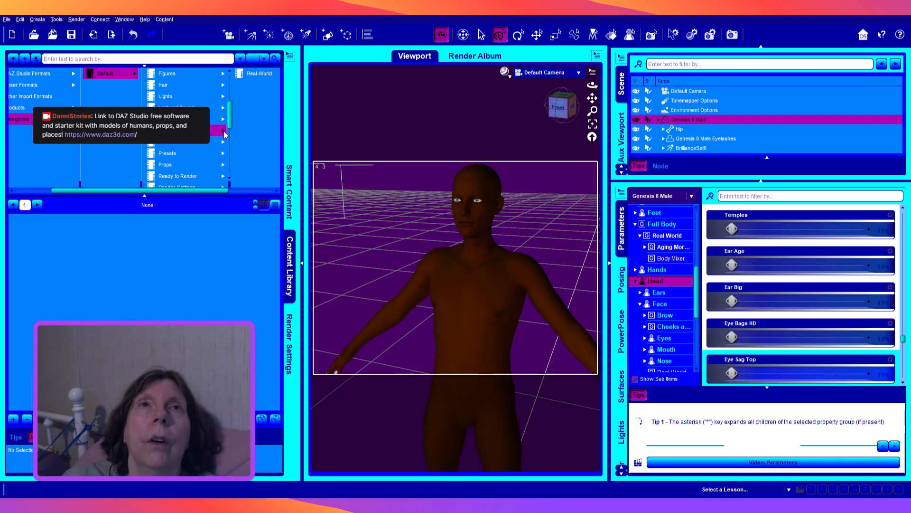
pyautogui.click(254, 74)
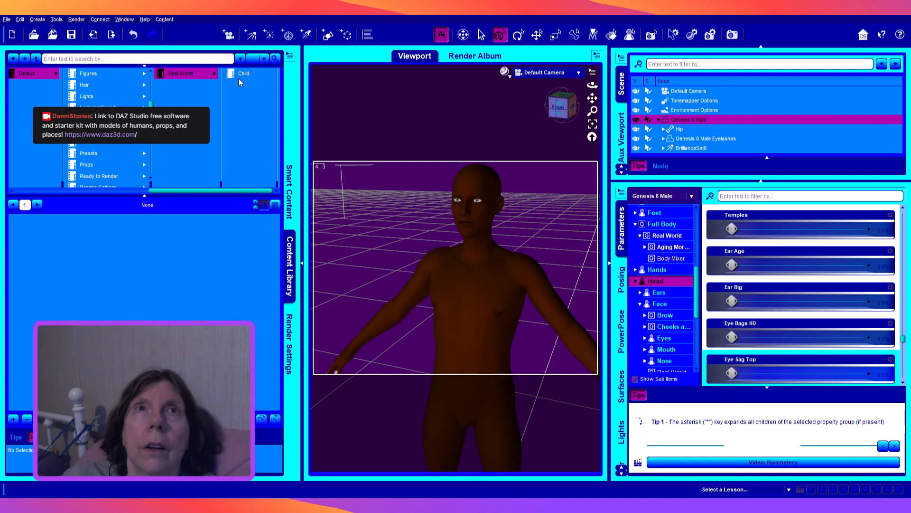
pyautogui.click(238, 75)
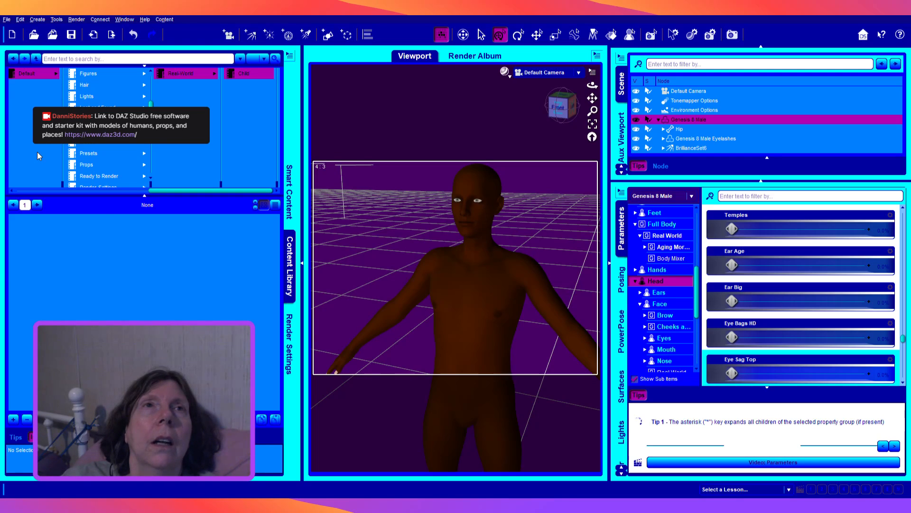
pyautogui.click(53, 75)
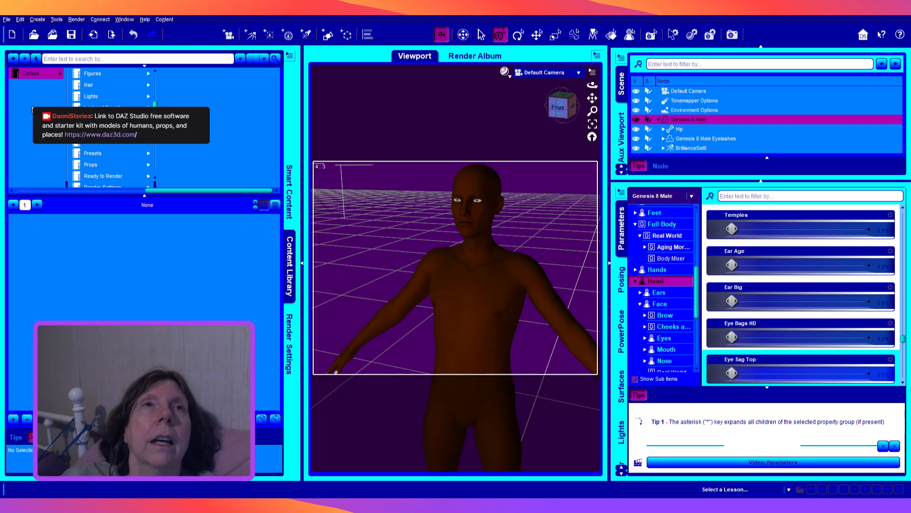
pyautogui.click(13, 59)
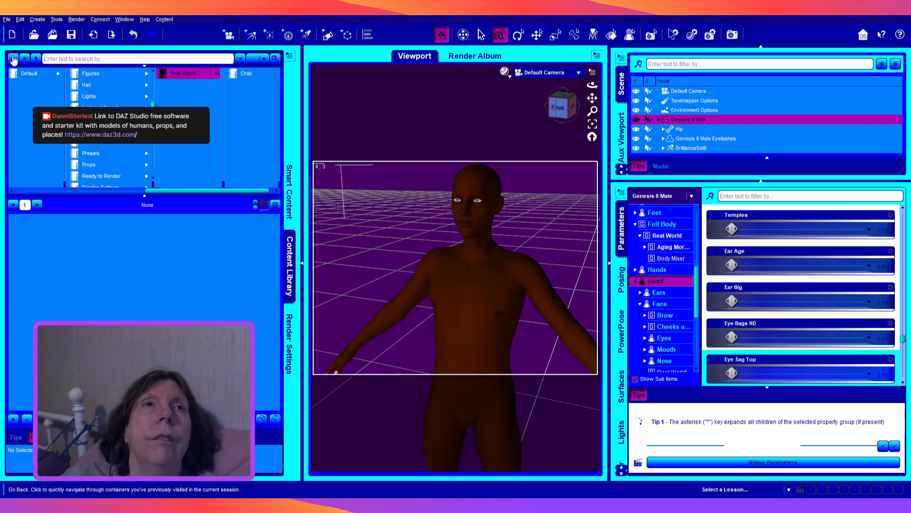
pyautogui.click(13, 59)
pyautogui.click(13, 59)
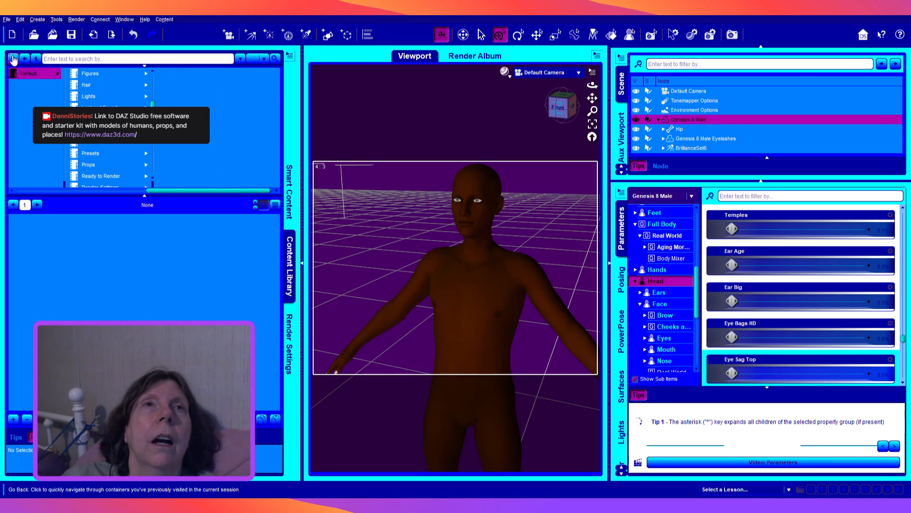
pyautogui.click(13, 59)
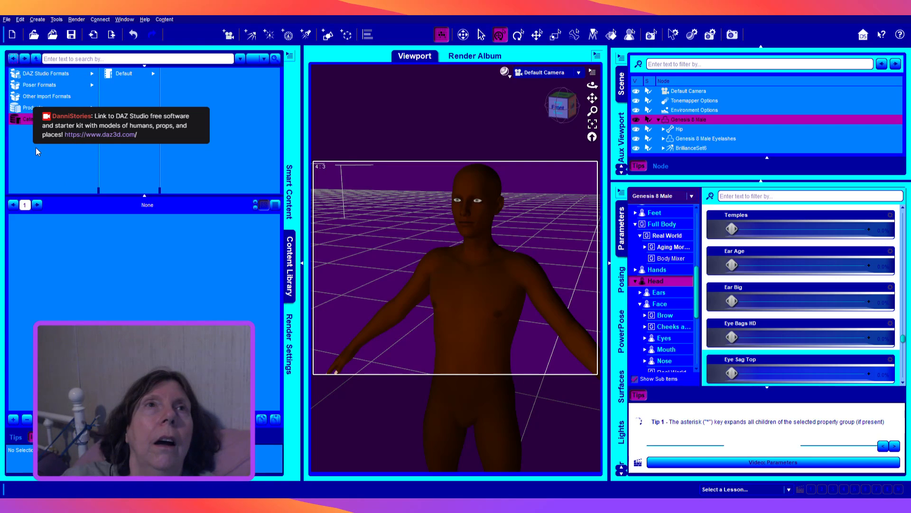
# Step: Browse the installed products under G for the Genesis 8 body morph, head morph and starter essentials packages
pyautogui.click(34, 108)
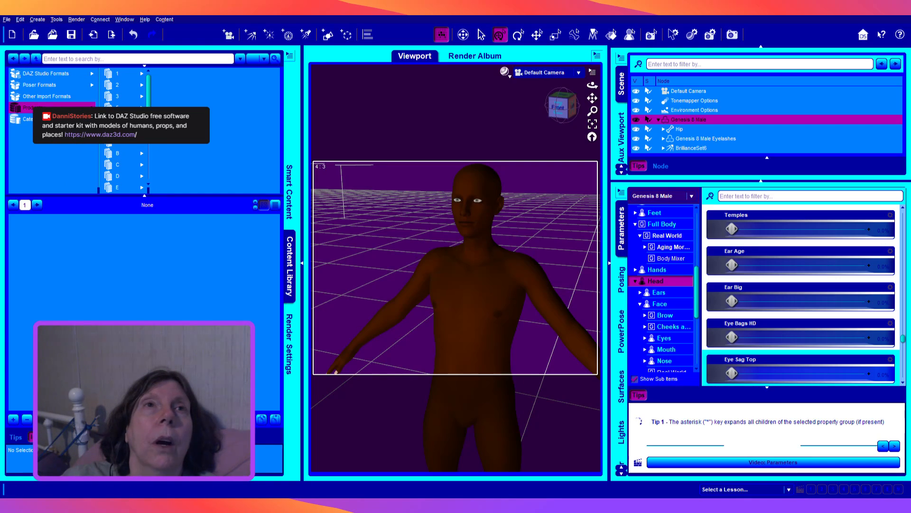
pyautogui.scroll(-8, 123, 131)
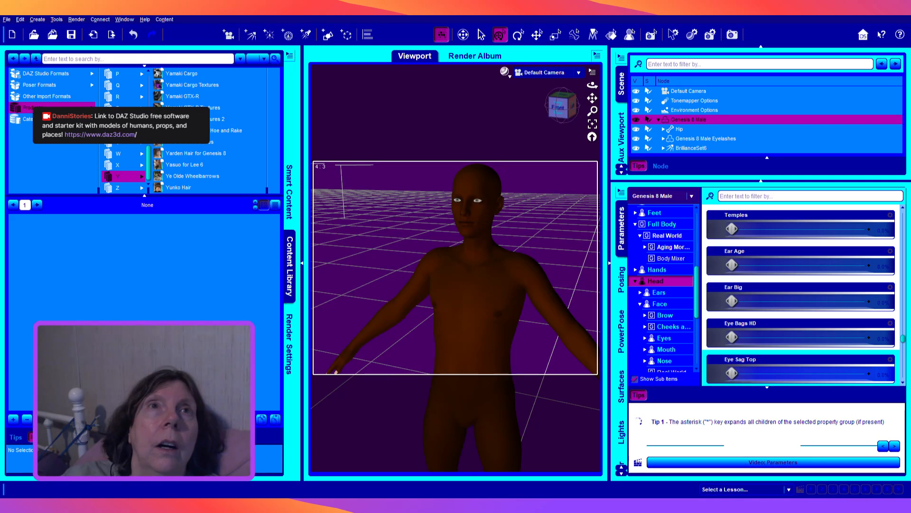
pyautogui.scroll(4, 130, 153)
pyautogui.click(119, 107)
pyautogui.scroll(-1, 217, 159)
pyautogui.scroll(-5, 217, 158)
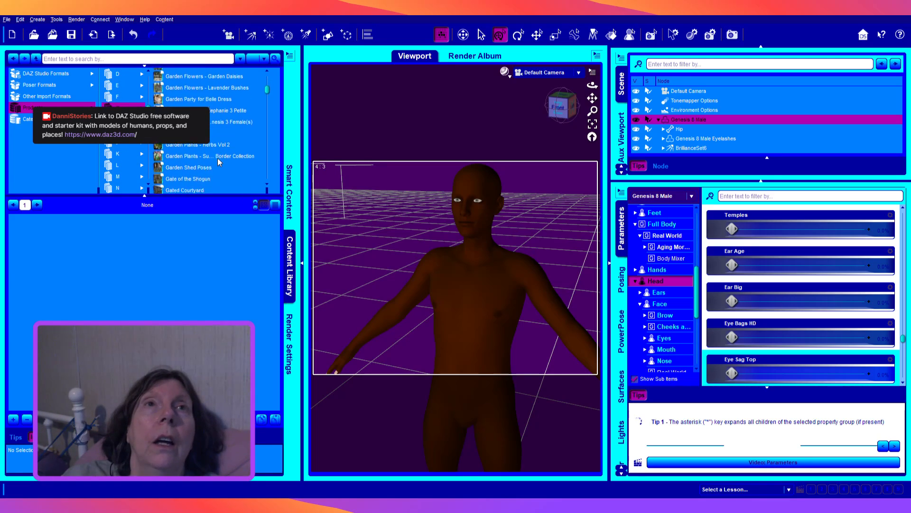
pyautogui.scroll(-10, 217, 158)
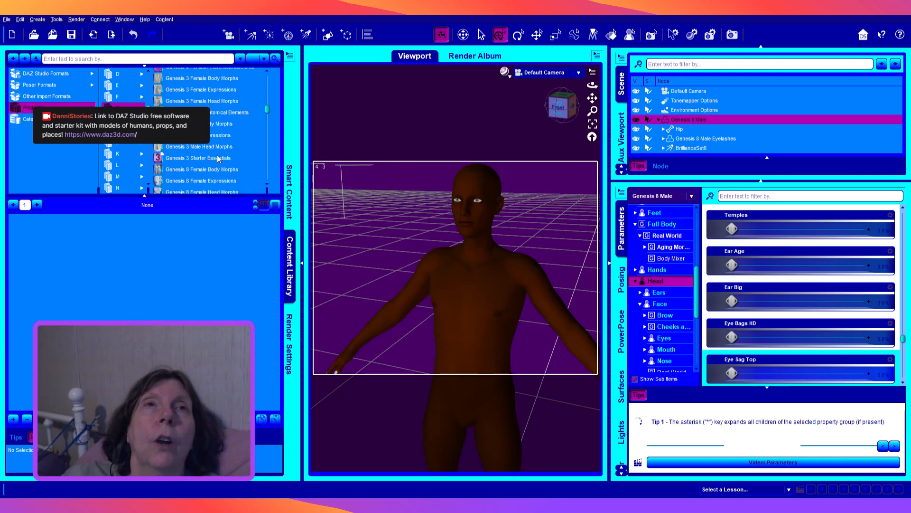
pyautogui.scroll(2, 217, 155)
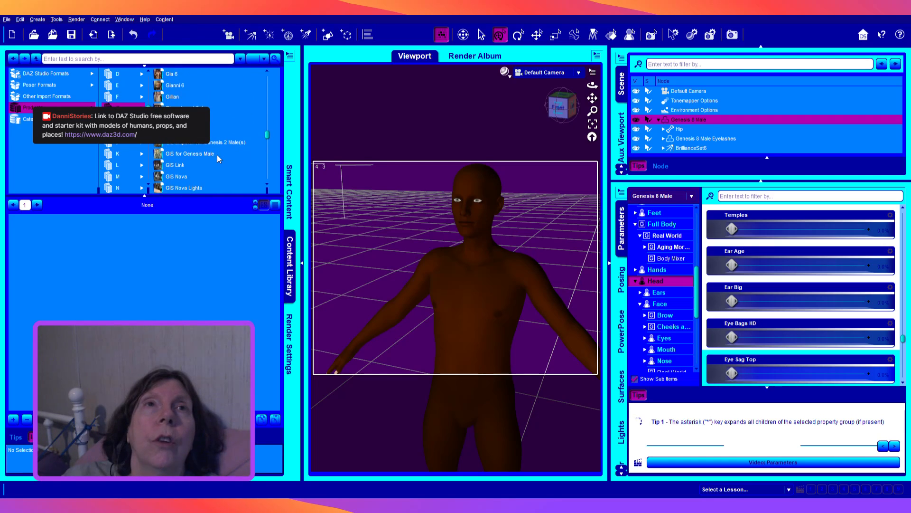
pyautogui.scroll(3, 217, 155)
pyautogui.scroll(3, 219, 158)
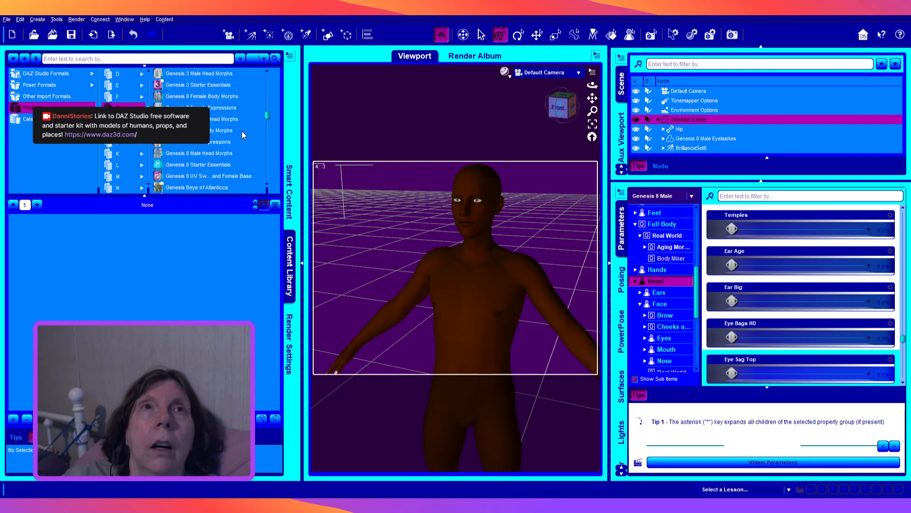
pyautogui.scroll(1, 241, 131)
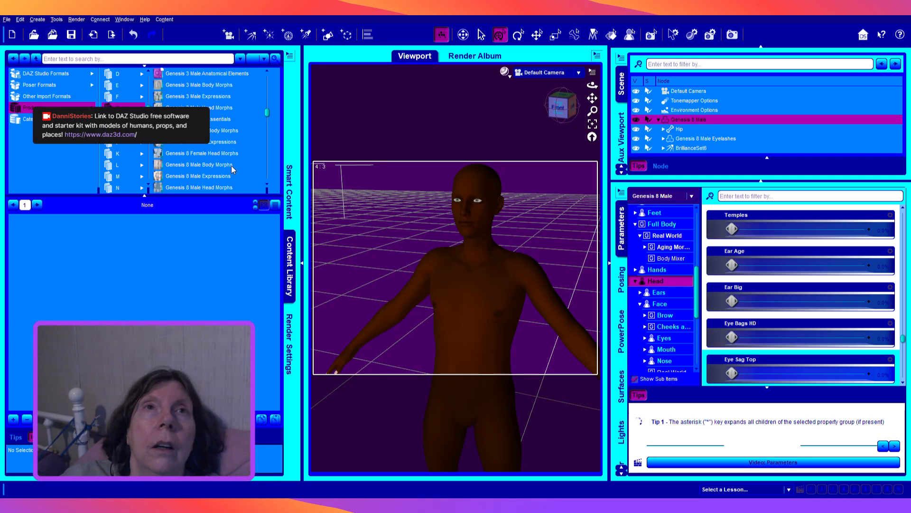
pyautogui.scroll(-1, 229, 170)
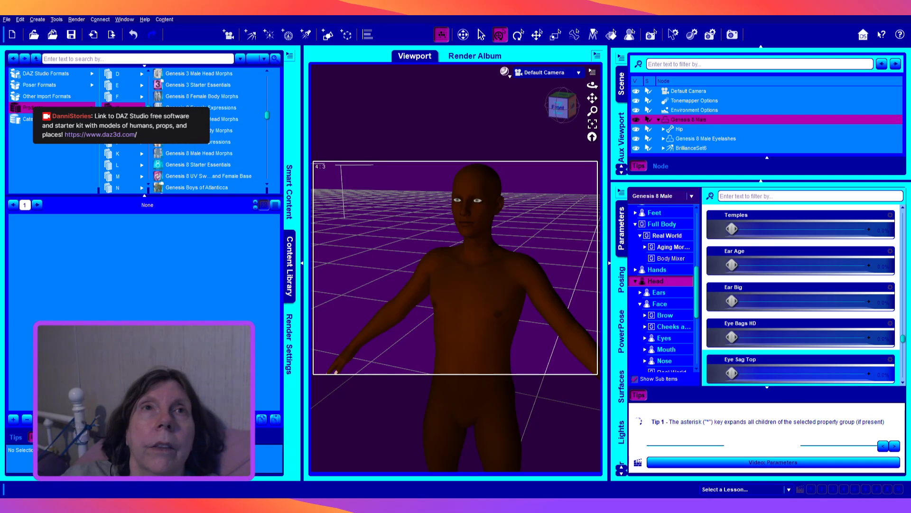
# Step: Browse the installed products under G down to Growing Up for Genesis 8 Male(s) and open its shape presets
pyautogui.click(197, 130)
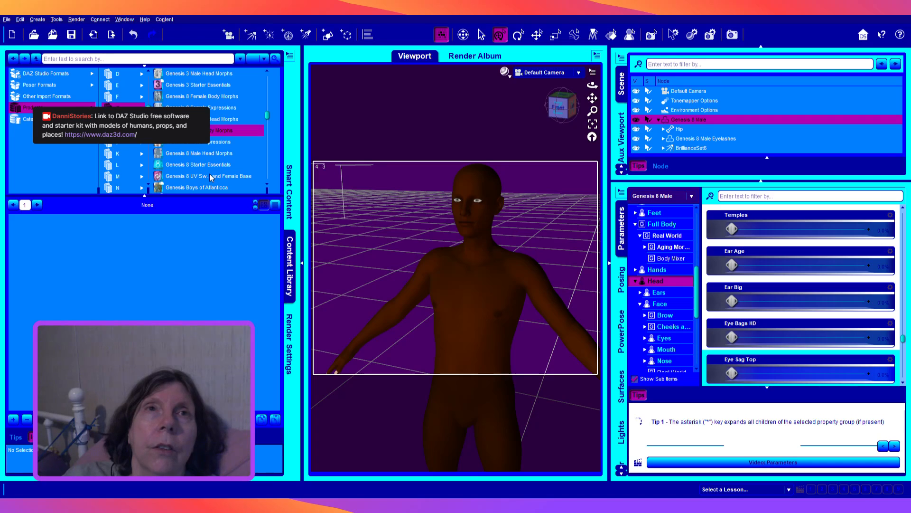
pyautogui.scroll(-3, 209, 174)
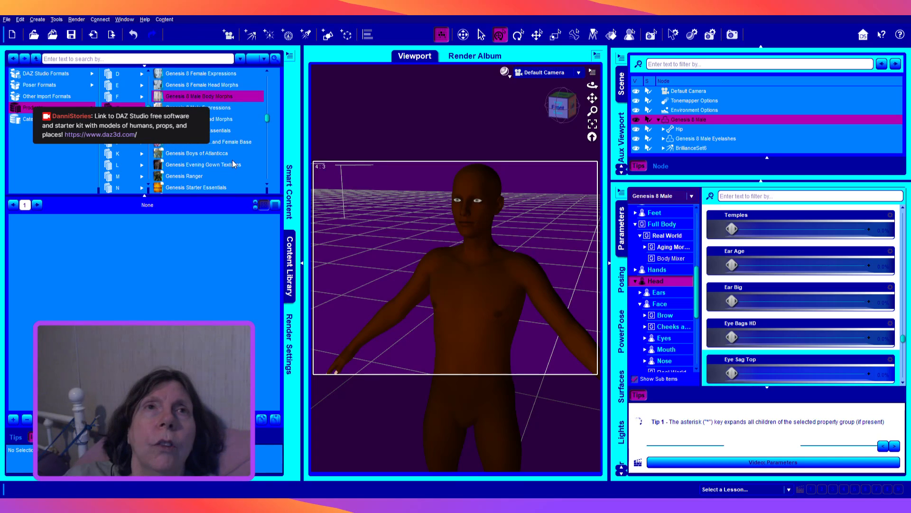
pyautogui.scroll(-5, 227, 175)
pyautogui.scroll(-1, 226, 171)
pyautogui.scroll(-9, 235, 144)
pyautogui.scroll(-6, 235, 141)
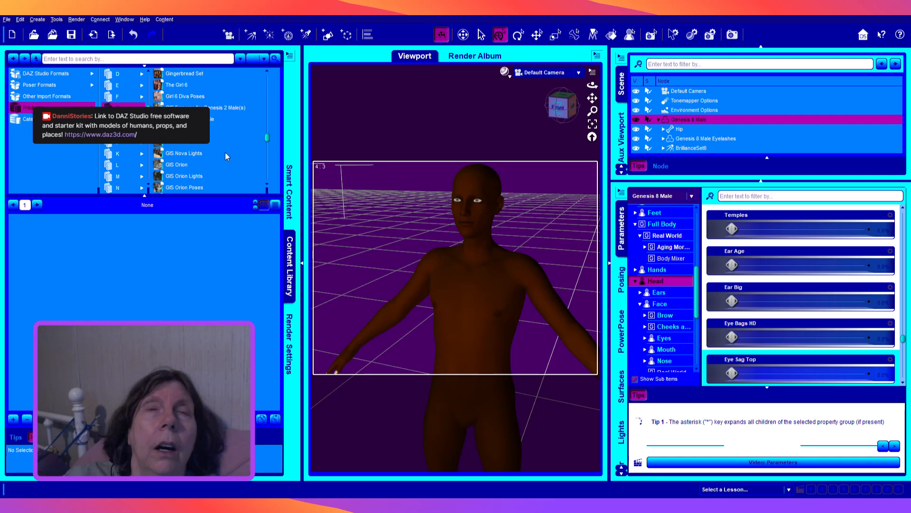
pyautogui.scroll(-9, 223, 157)
pyautogui.scroll(-6, 224, 157)
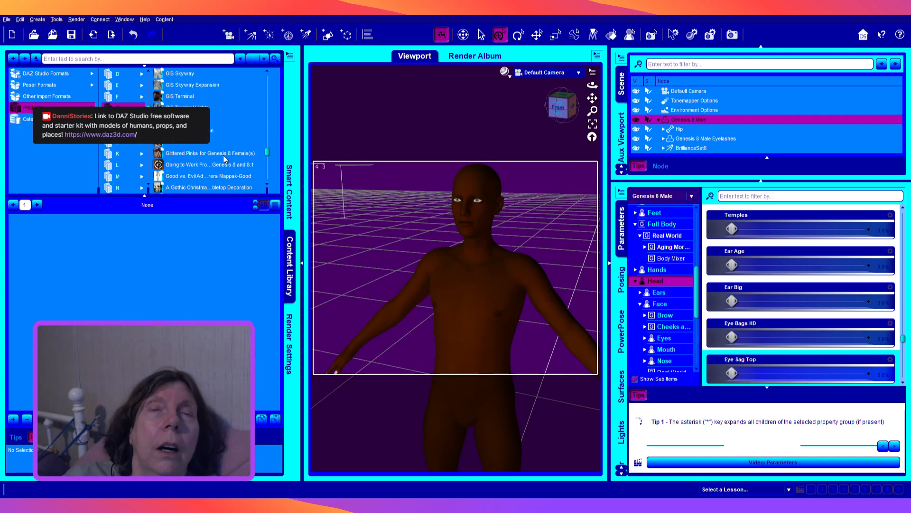
pyautogui.scroll(-9, 229, 121)
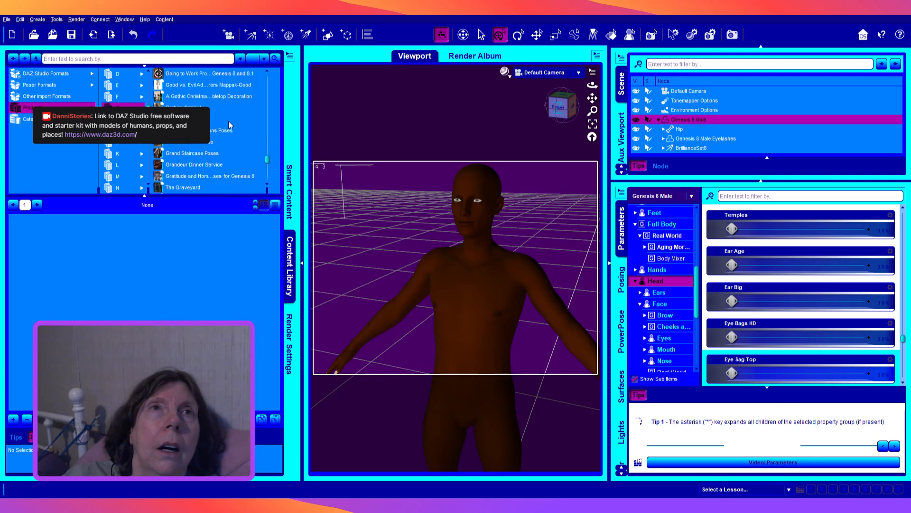
pyautogui.scroll(-12, 230, 152)
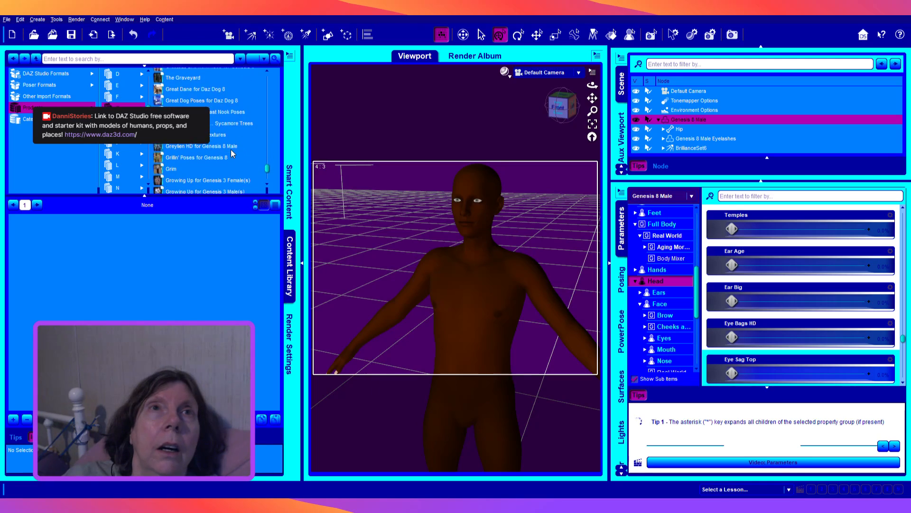
pyautogui.scroll(-5, 225, 167)
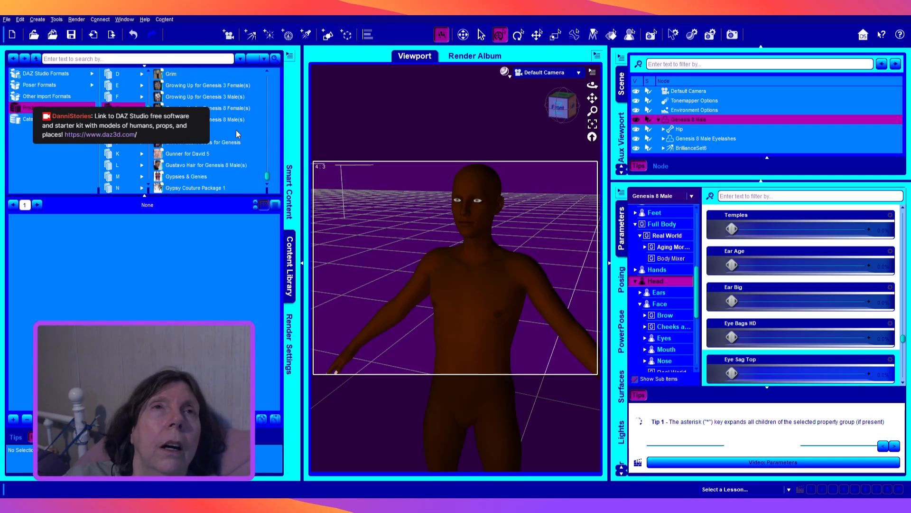
pyautogui.click(211, 120)
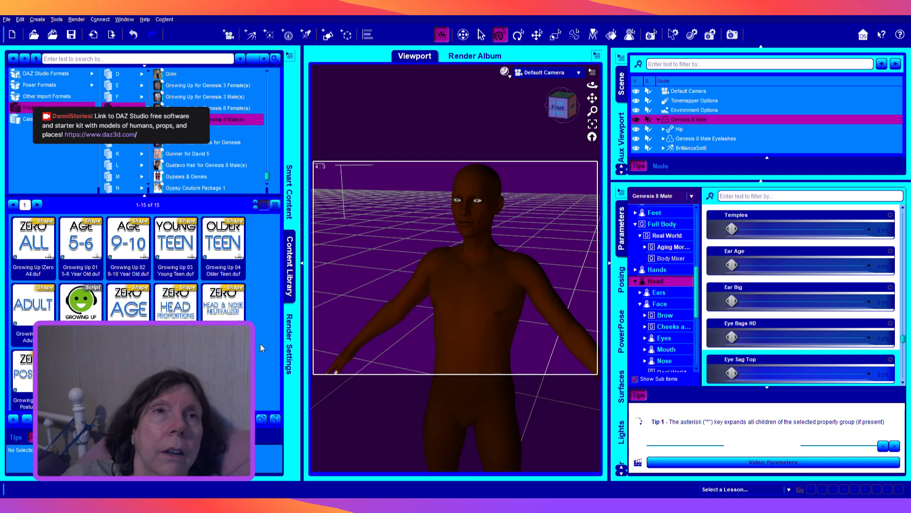
# Step: Try the Growing Up 5-6 Year Old shape preset with the Genesis 8 Male selected
pyautogui.click(77, 251)
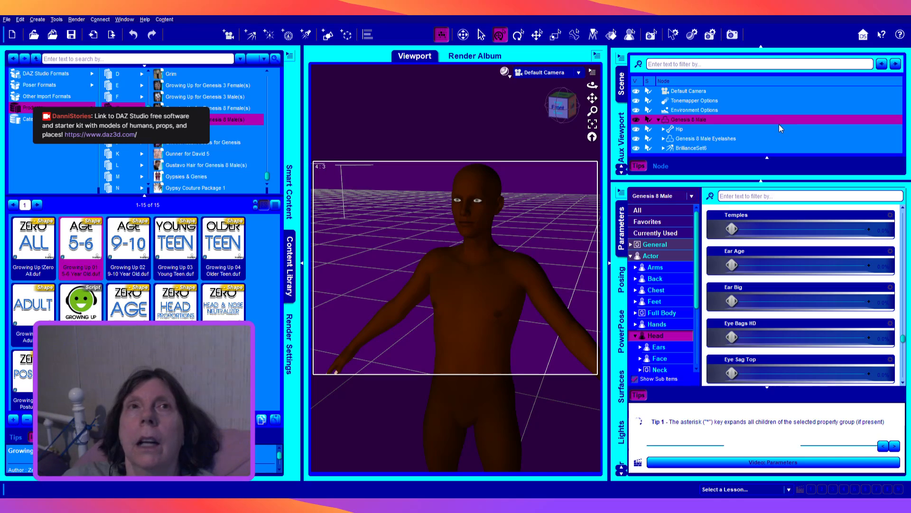
pyautogui.doubleClick(702, 120)
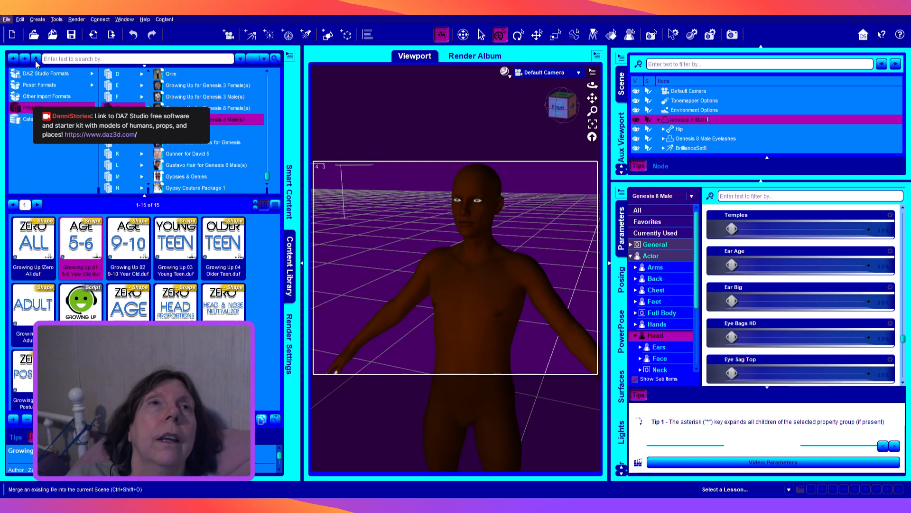
pyautogui.click(24, 29)
pyautogui.click(21, 21)
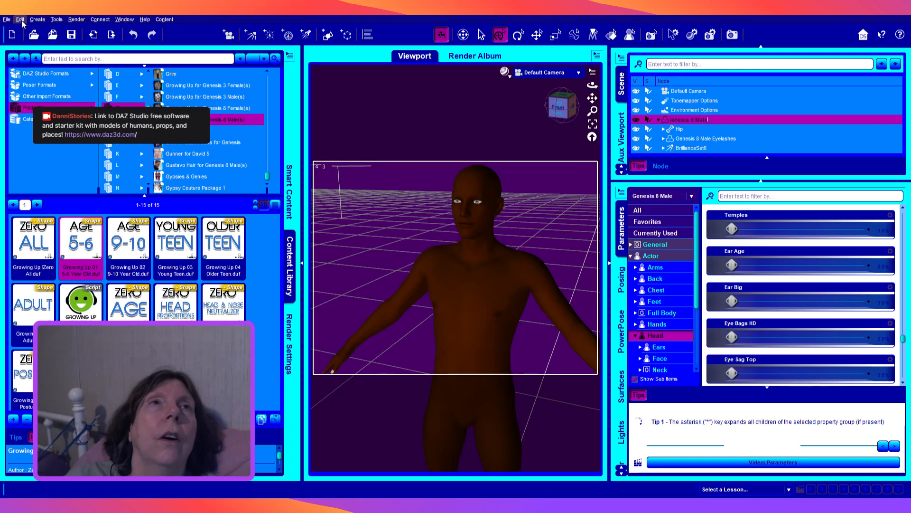
pyautogui.click(26, 31)
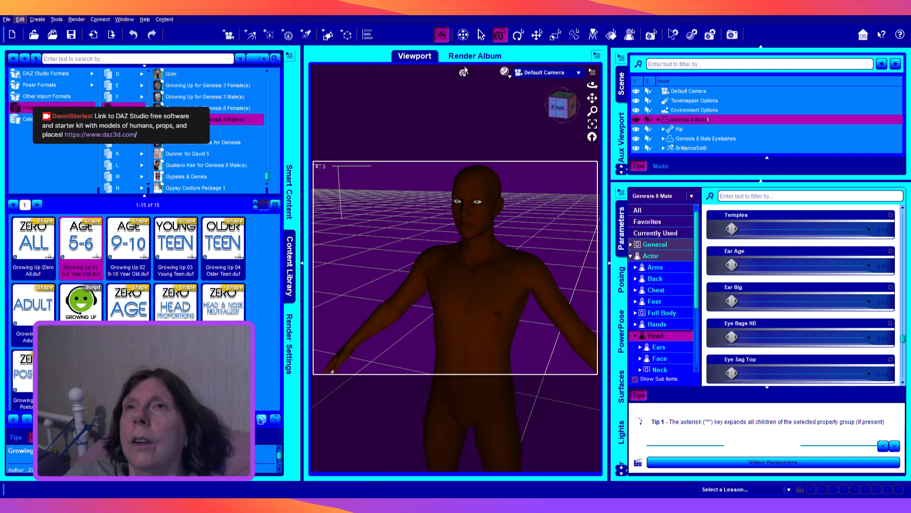
# Step: Set the BrillianceSet6 light's Z Rotate to 82.36
pyautogui.click(679, 148)
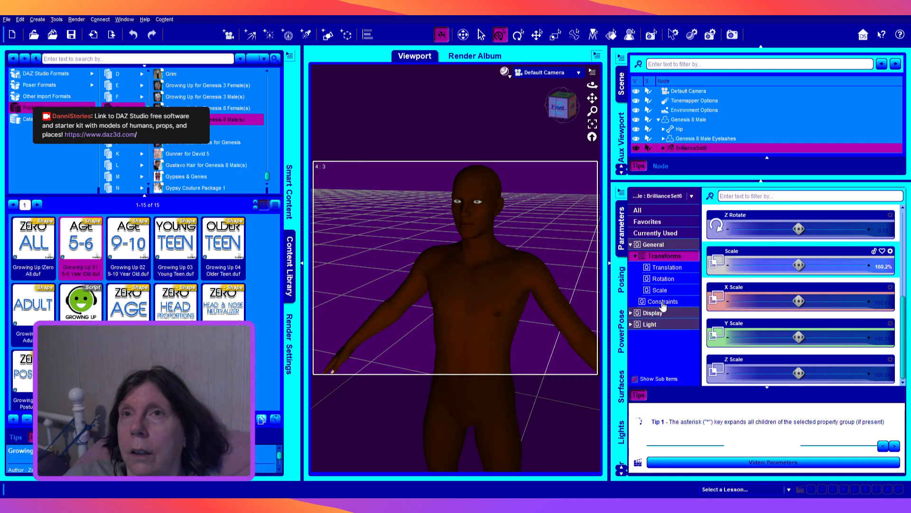
pyautogui.click(663, 278)
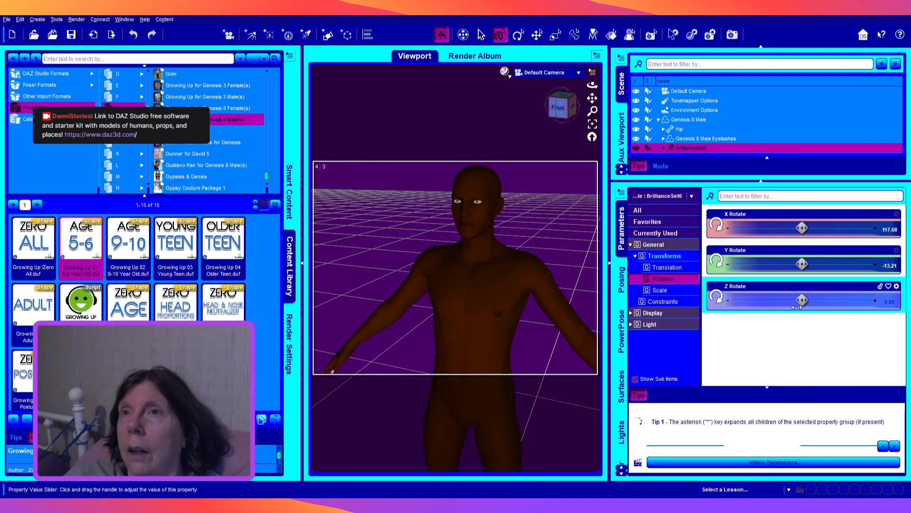
pyautogui.moveTo(803, 300); pyautogui.dragTo(839, 300)
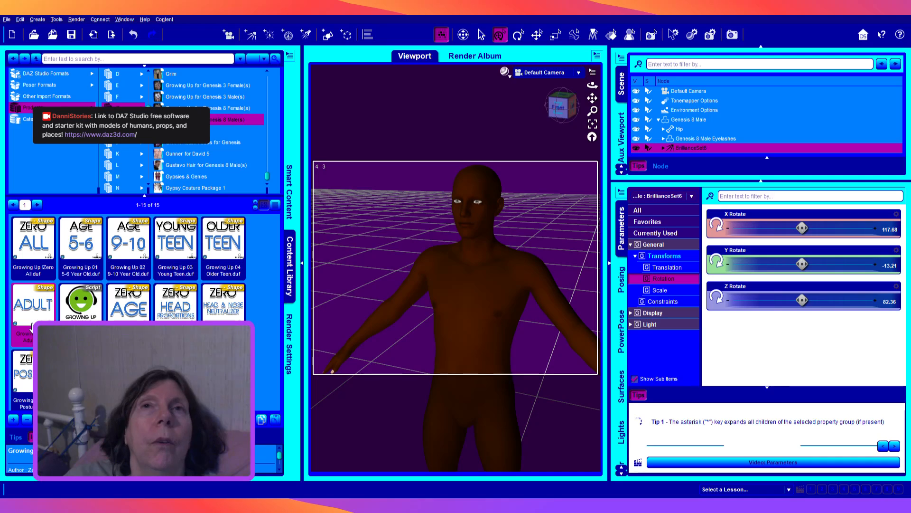
# Step: Try the 5-6 Year Old and Adult shape presets from the Genesis 8 male and female Growing Up products
pyautogui.click(88, 253)
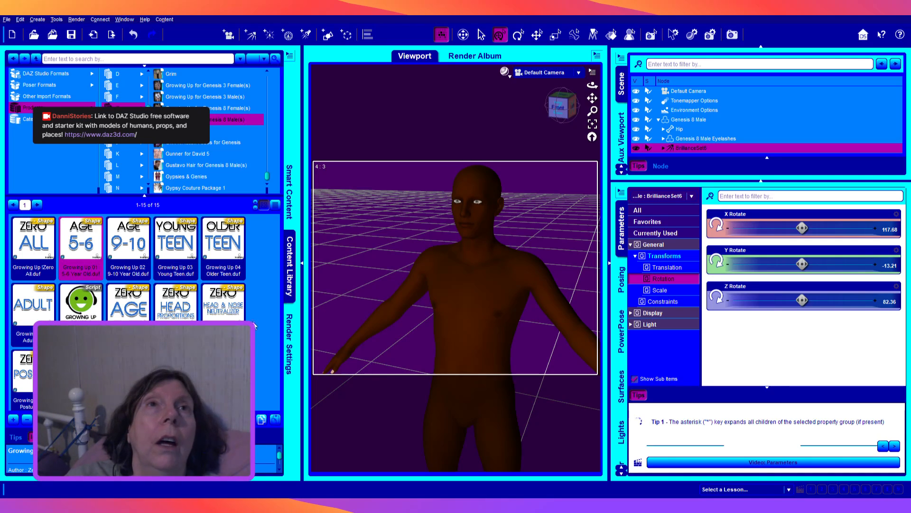
pyautogui.click(212, 110)
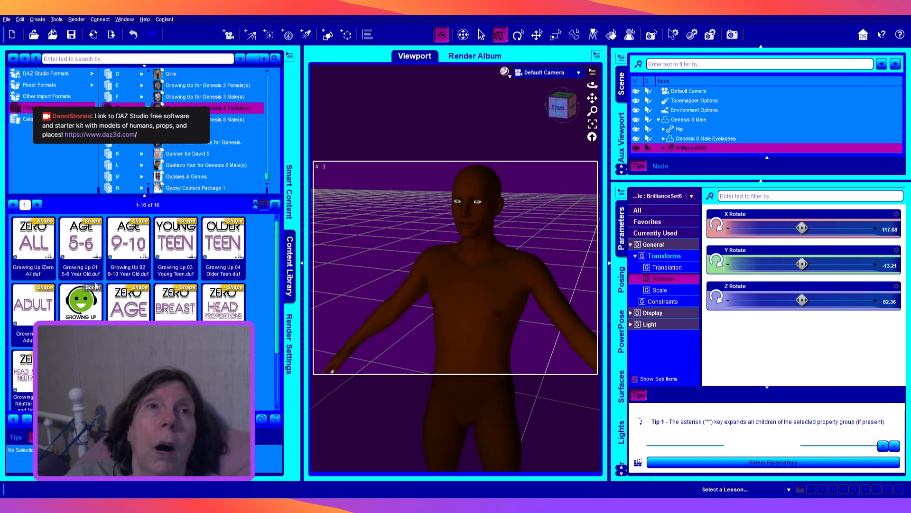
pyautogui.click(83, 259)
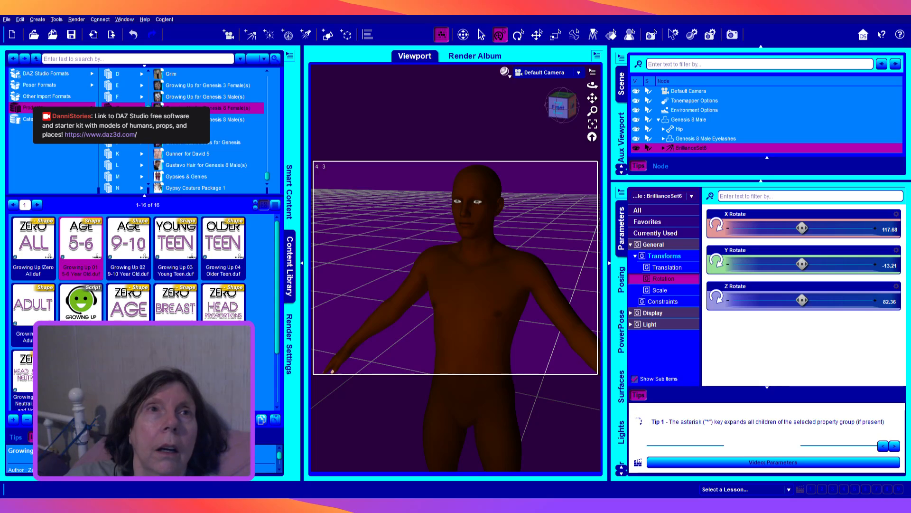
pyautogui.click(32, 334)
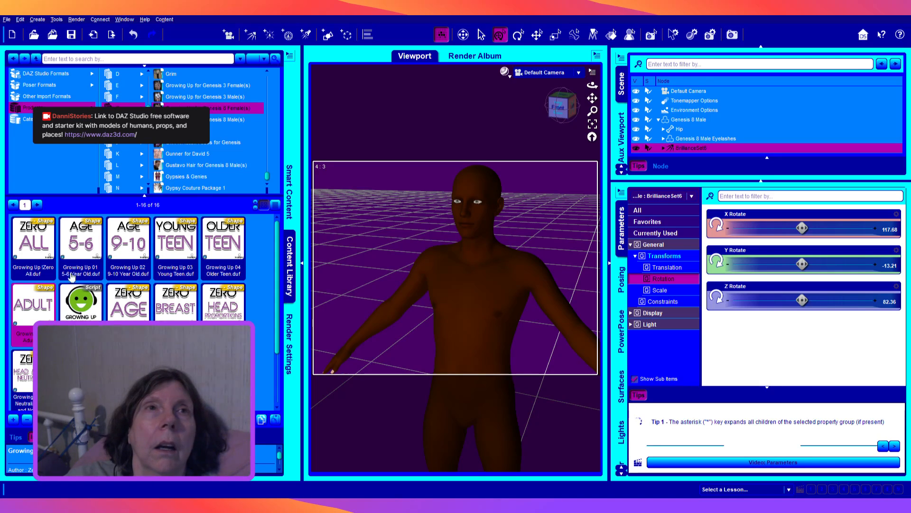
pyautogui.click(75, 256)
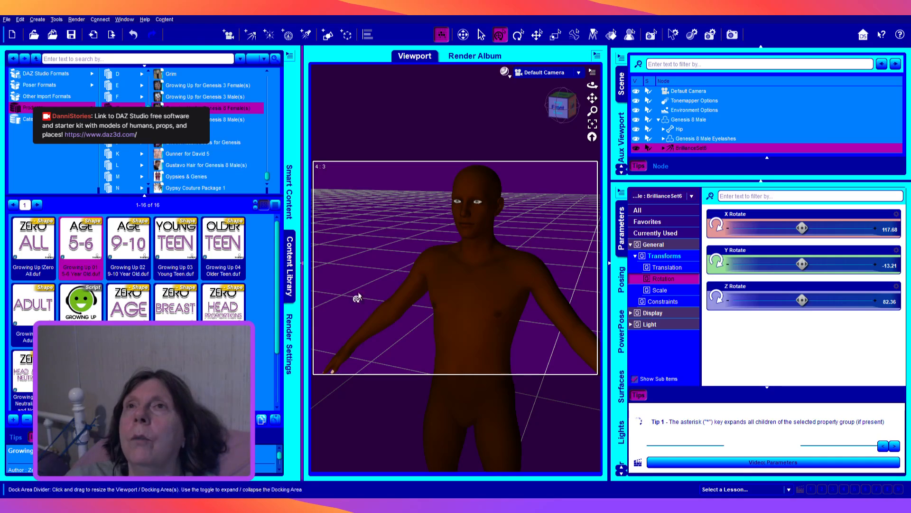
# Step: Find the Outfits wardrobe category for the Genesis 8 Male and load the complete Charming Rogue outfit onto him
pyautogui.click(699, 120)
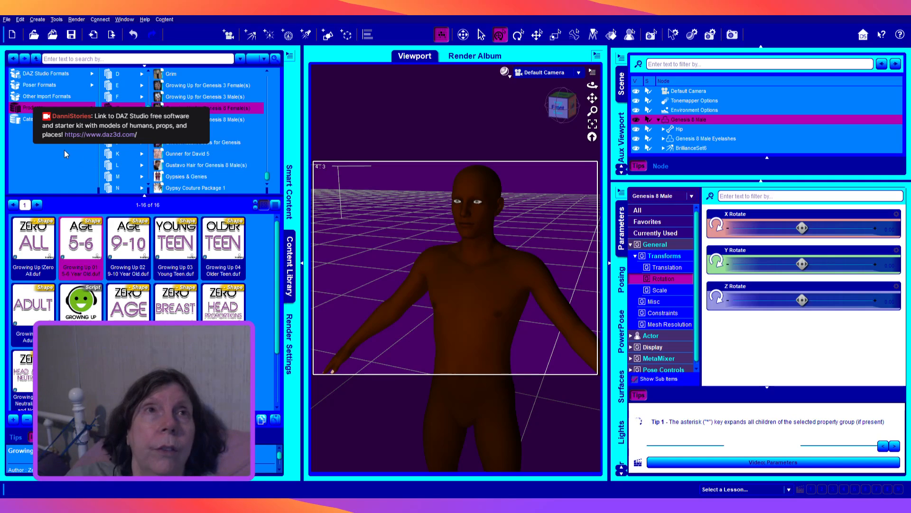
pyautogui.click(289, 192)
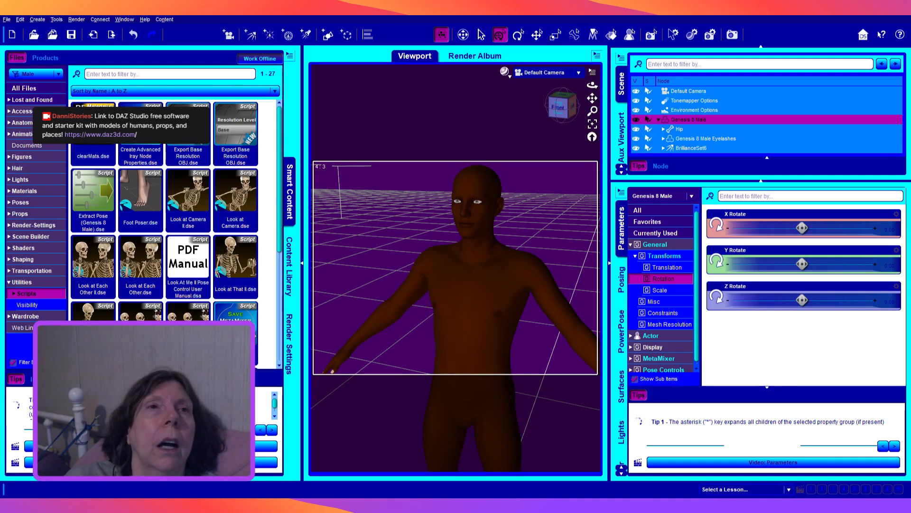
pyautogui.click(19, 316)
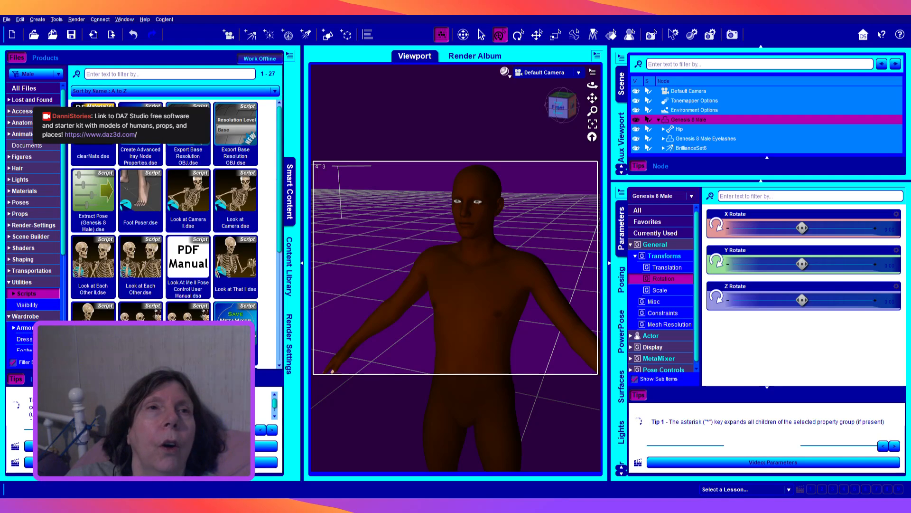
pyautogui.scroll(-3, 42, 269)
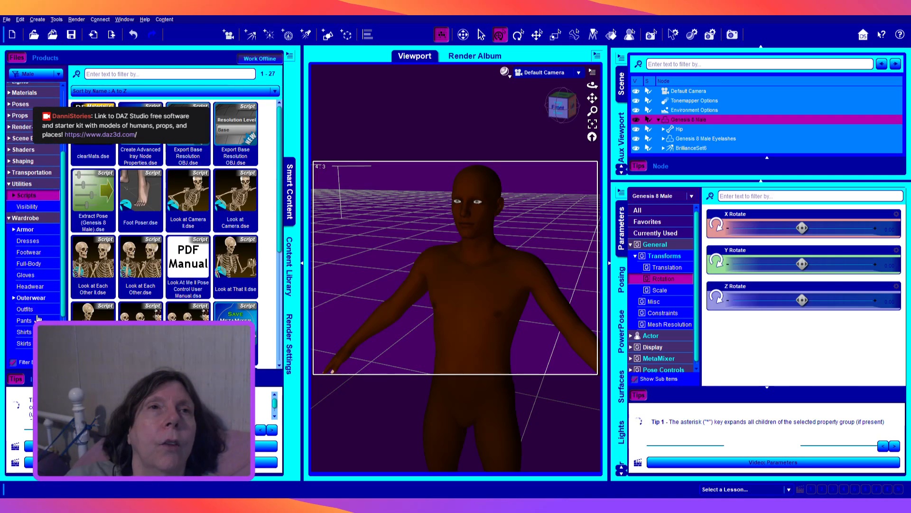
pyautogui.click(38, 264)
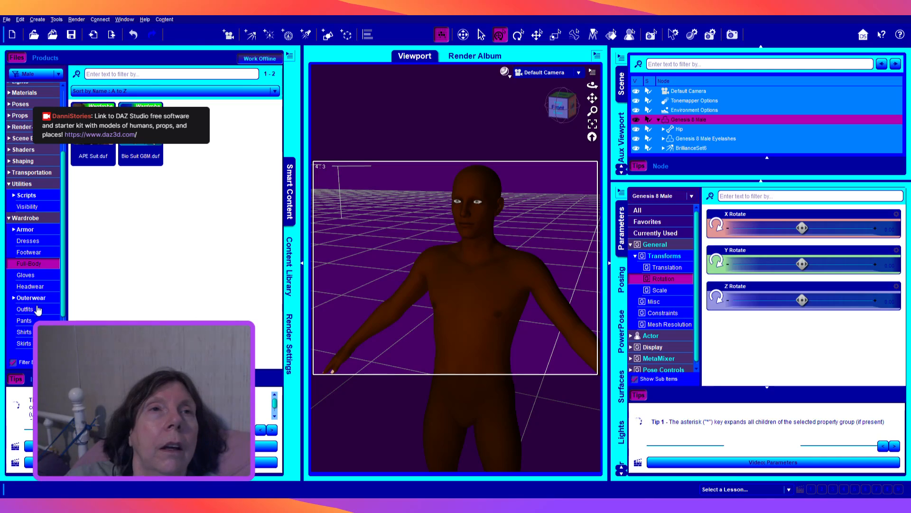
pyautogui.click(31, 298)
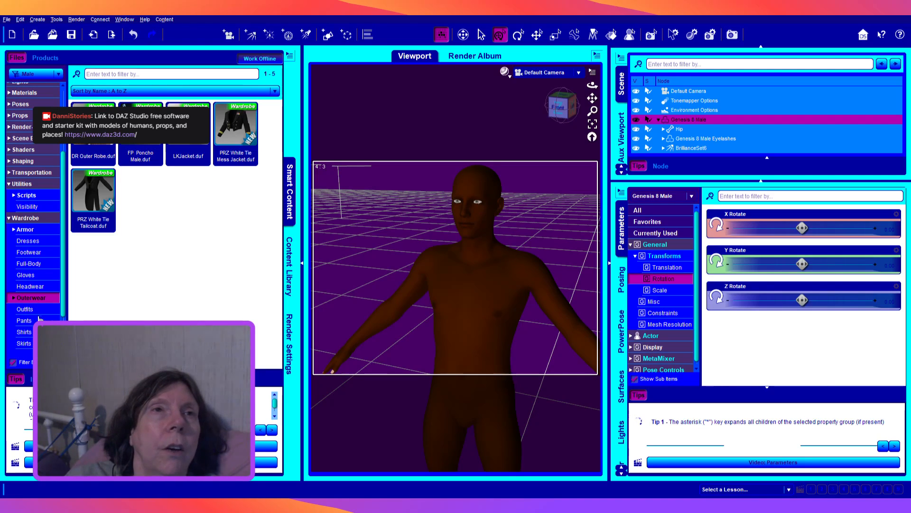
pyautogui.click(36, 310)
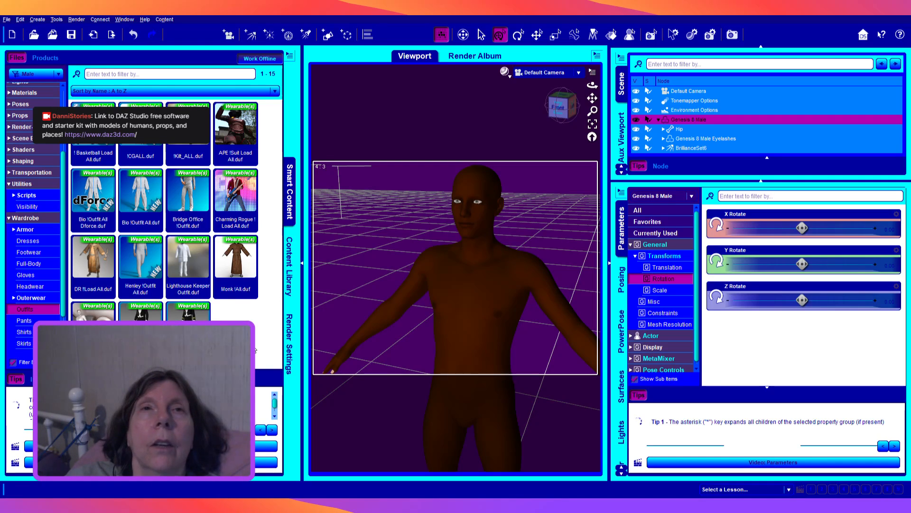
pyautogui.click(241, 213)
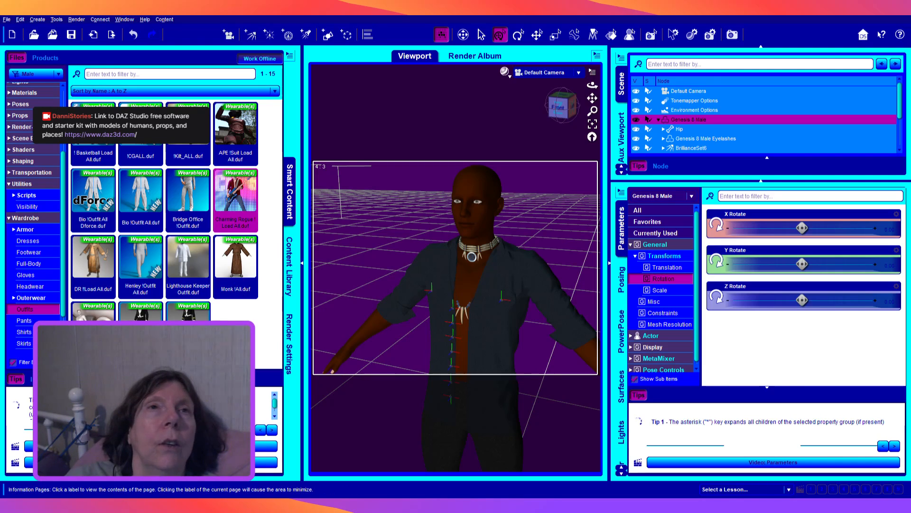
# Step: Look through the Shirts and underwear wardrobe categories and add the Basic Wear T Shirt to the Genesis 8 Male
pyautogui.click(24, 332)
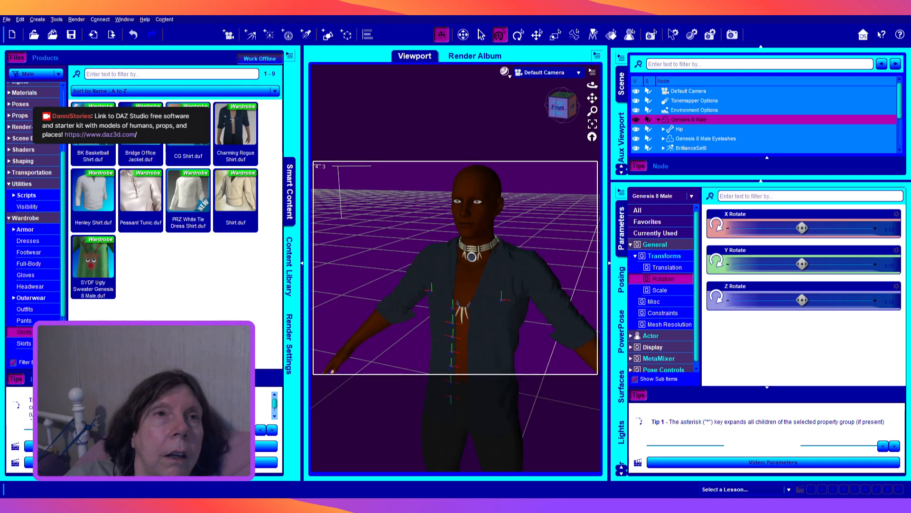
pyautogui.scroll(2, 44, 313)
pyautogui.scroll(-2, 43, 313)
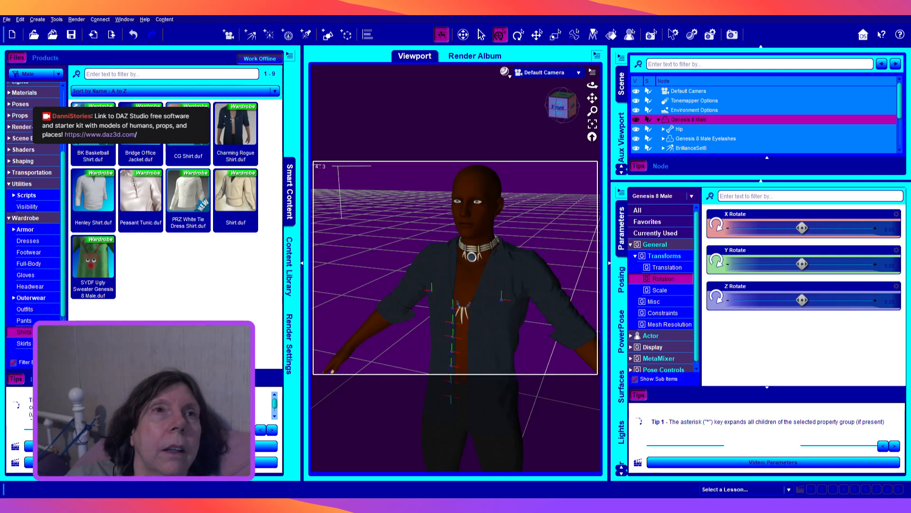
pyautogui.scroll(-2, 34, 213)
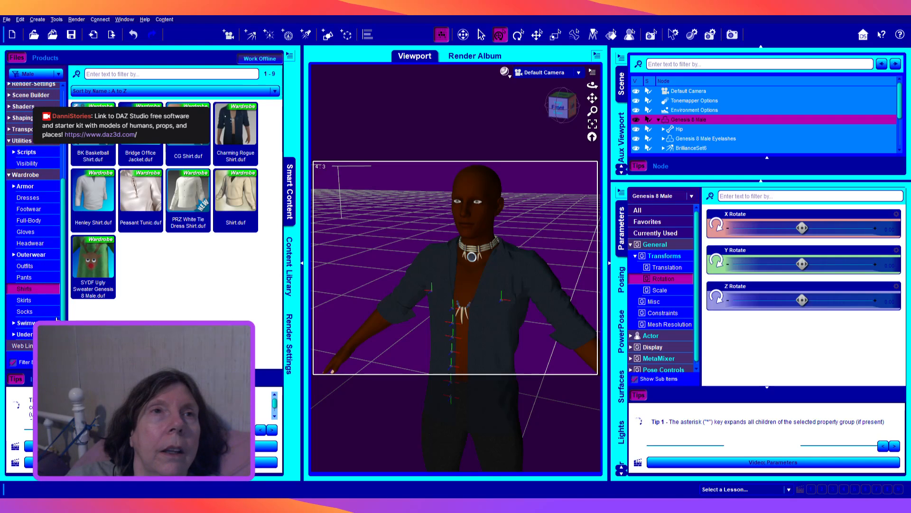
pyautogui.click(28, 334)
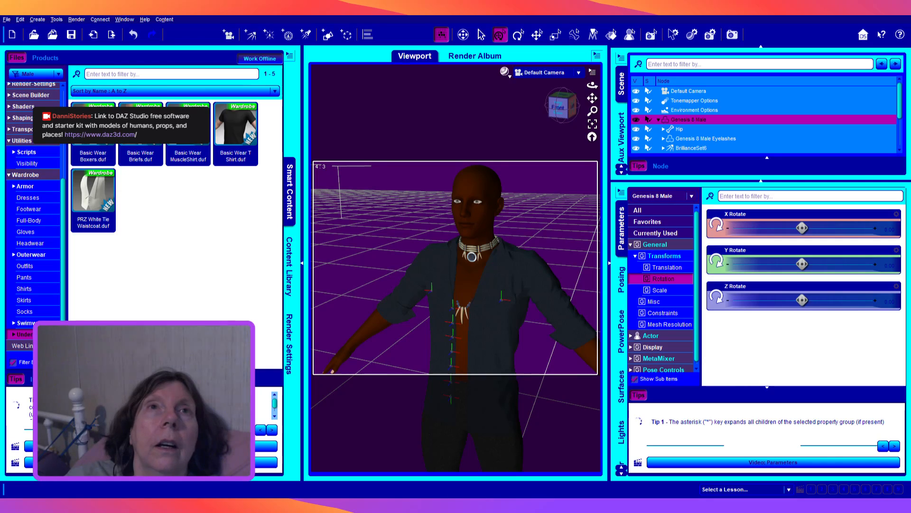
pyautogui.click(239, 145)
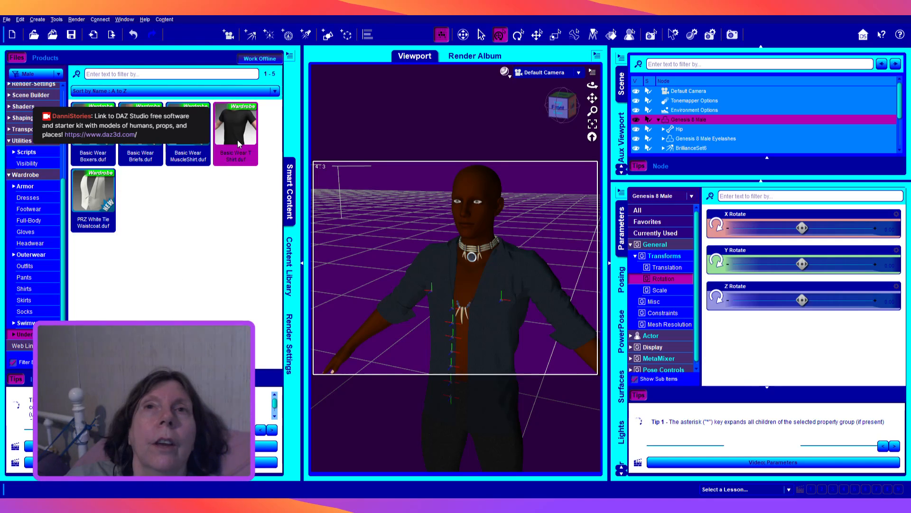
pyautogui.doubleClick(239, 144)
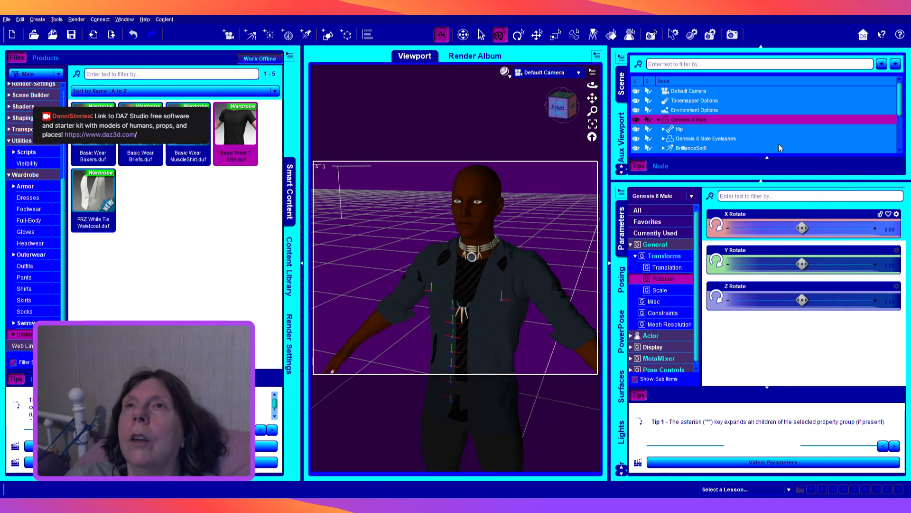
pyautogui.scroll(-3, 779, 147)
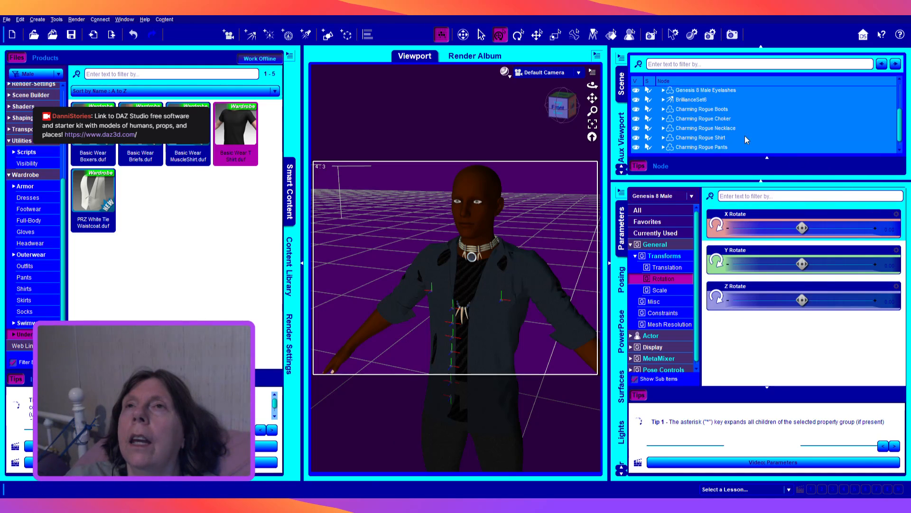
# Step: Set the overall Scale of the Charming Rogue Shirt to 103.0%
pyautogui.click(709, 141)
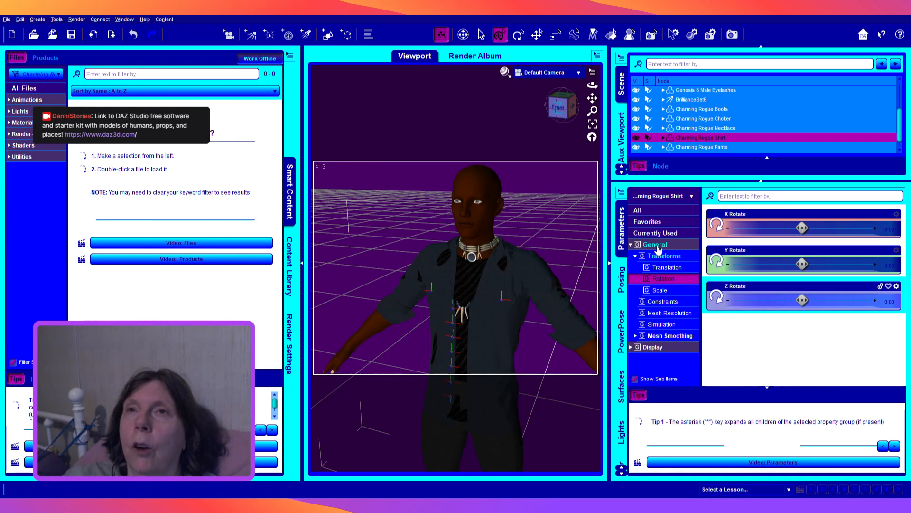
pyautogui.click(657, 244)
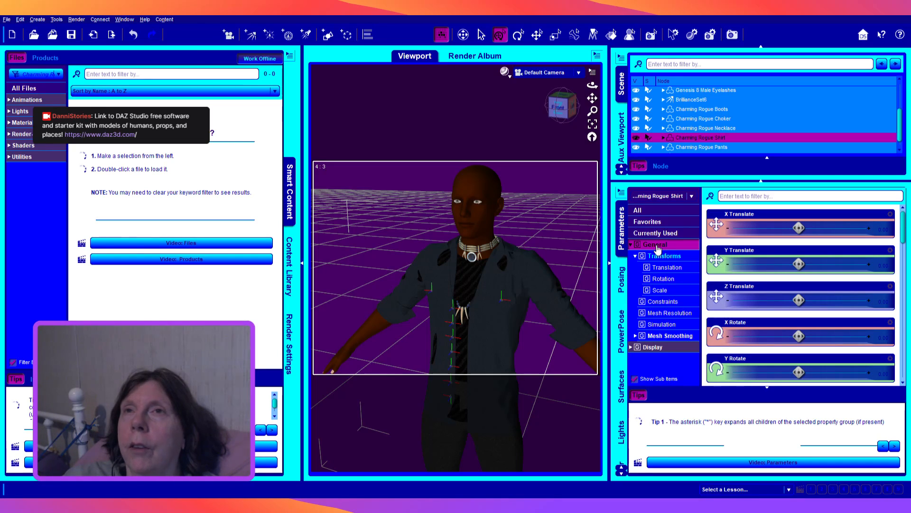
pyautogui.scroll(-1, 845, 351)
pyautogui.scroll(-3, 845, 351)
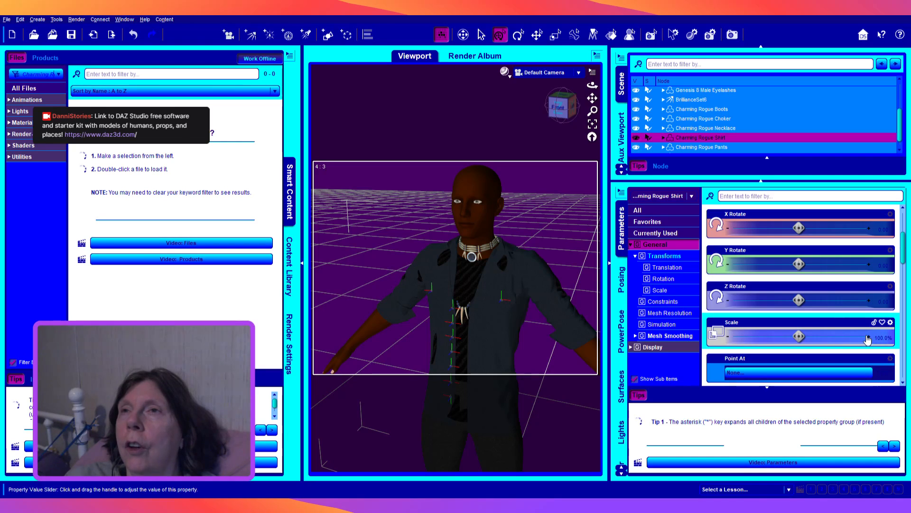
pyautogui.click(870, 337)
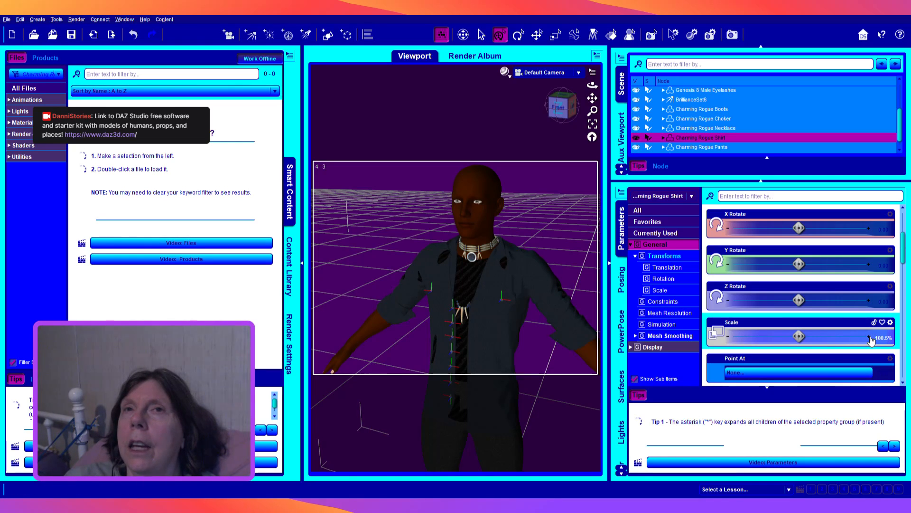
pyautogui.click(870, 337)
pyautogui.click(871, 337)
pyautogui.scroll(-1, 870, 338)
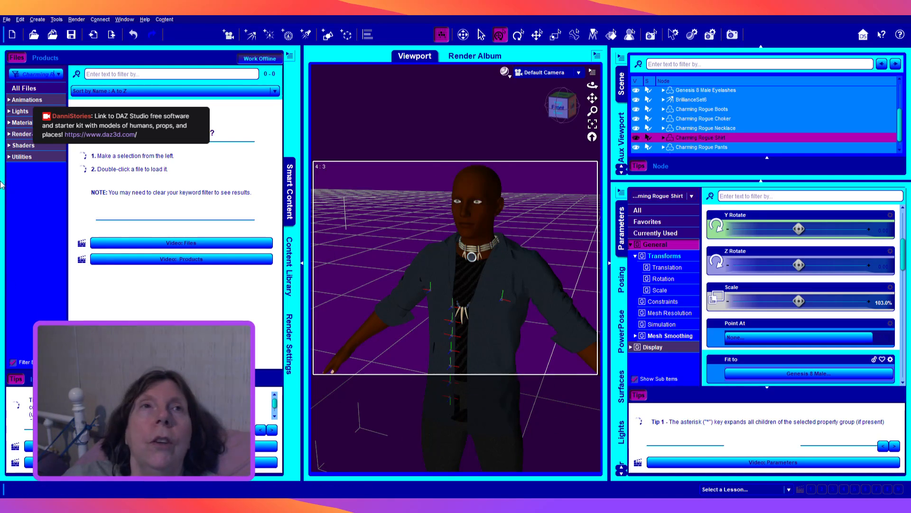
# Step: Apply the Iray wardrobe materials Charming Rogue 01 Shirt to the shirt and Pants Black to the Charming Rogue Pants
pyautogui.click(20, 124)
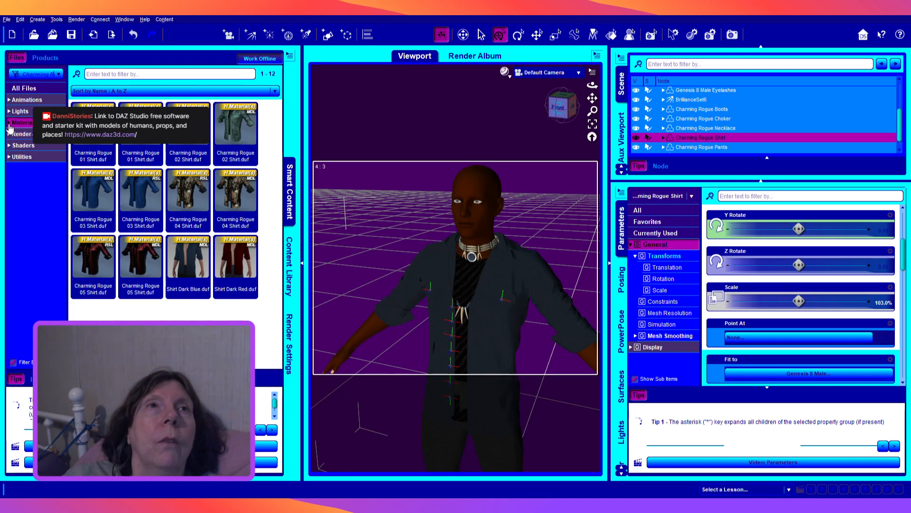
pyautogui.click(8, 124)
pyautogui.click(19, 134)
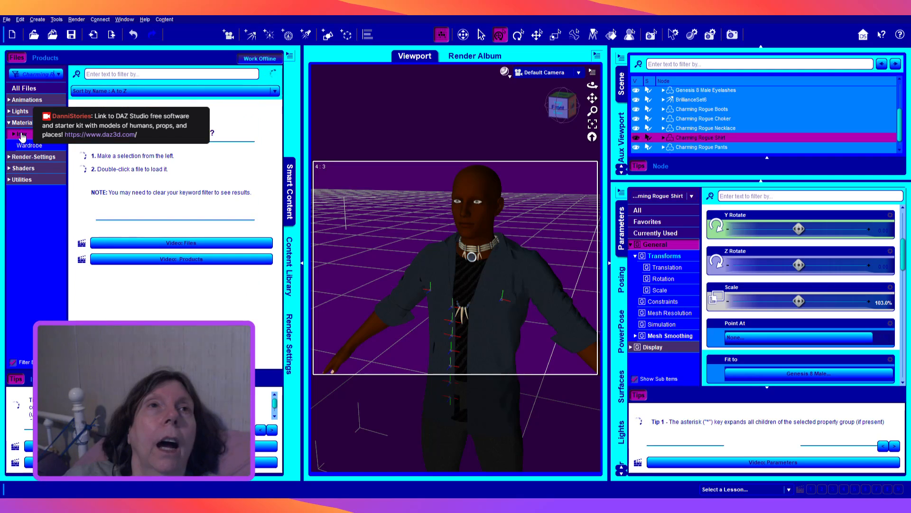
pyautogui.click(13, 135)
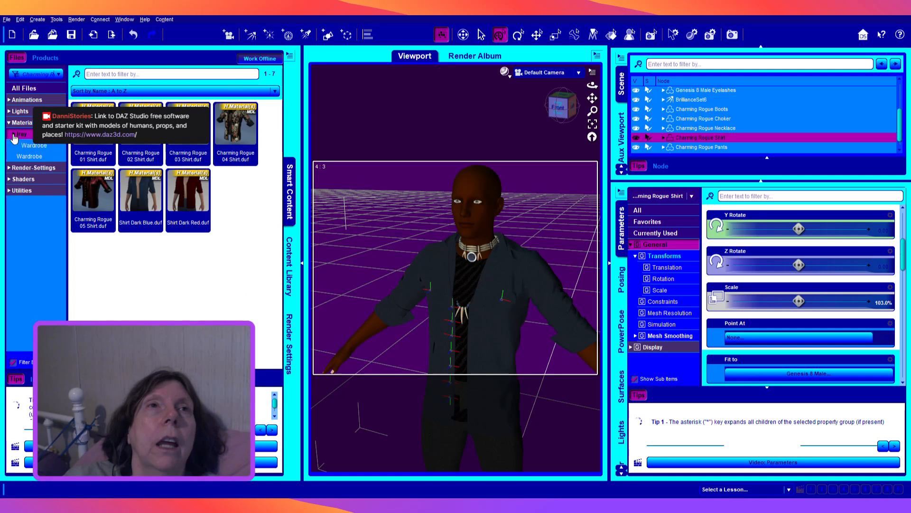
pyautogui.click(45, 146)
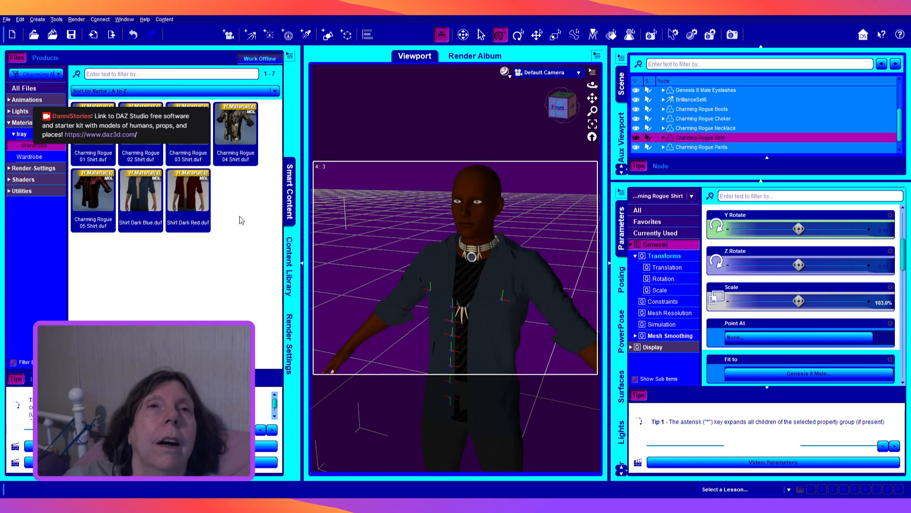
pyautogui.doubleClick(194, 206)
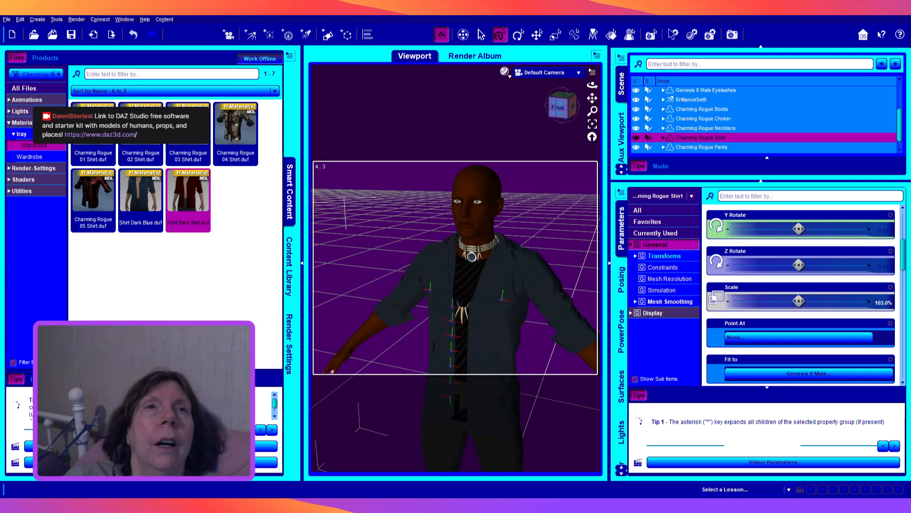
pyautogui.doubleClick(93, 143)
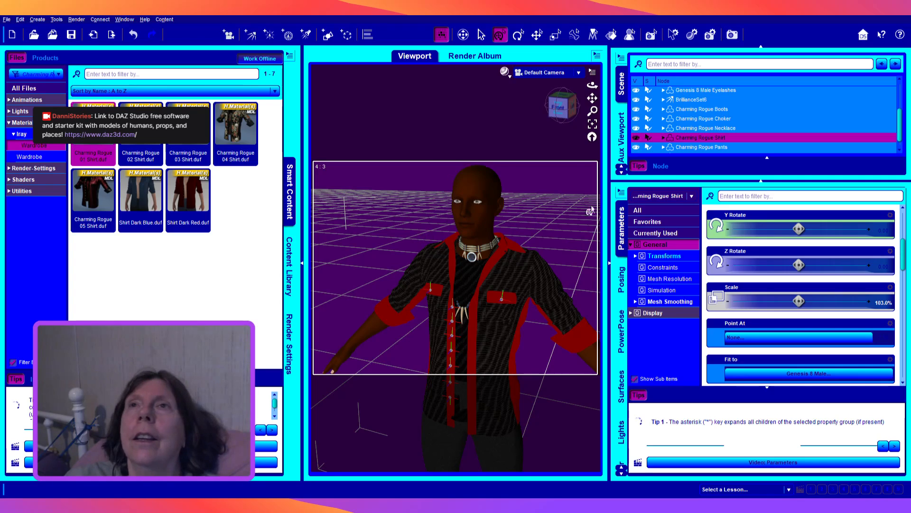
pyautogui.click(699, 148)
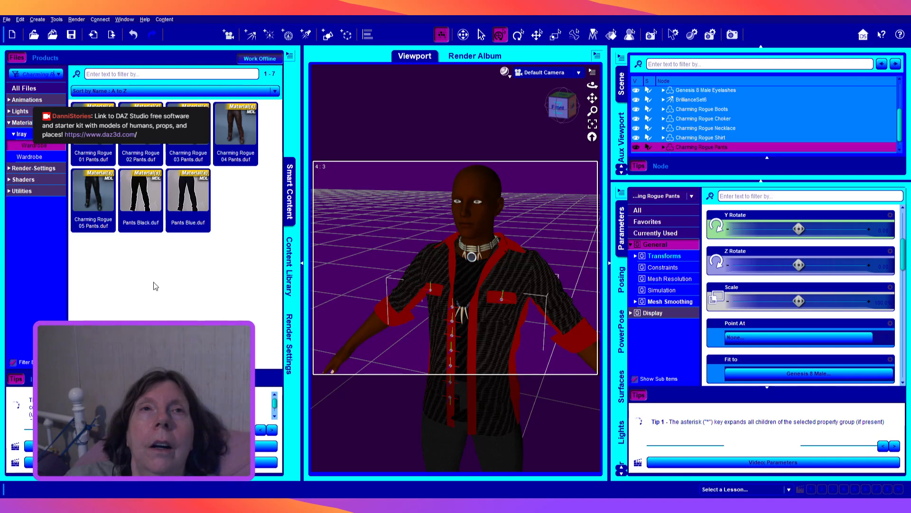
pyautogui.click(143, 207)
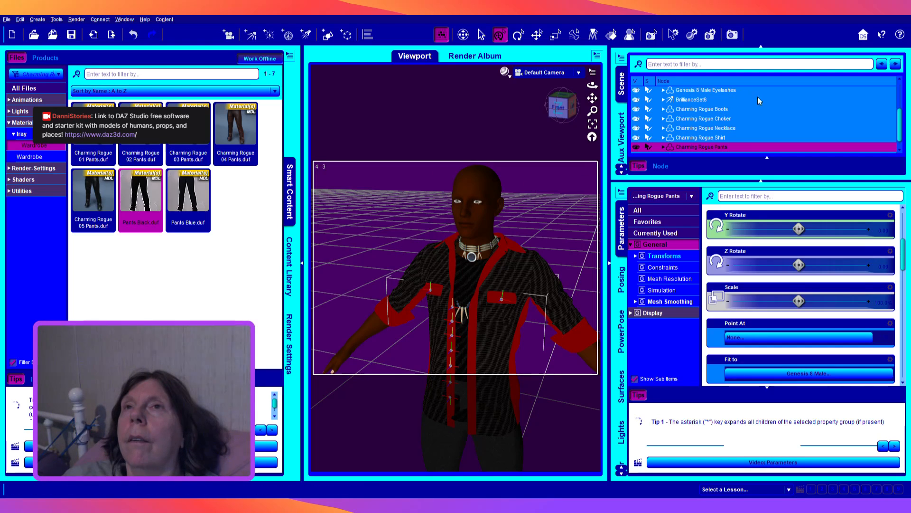
# Step: Add the BK Basketball Trainers from the Footwear wardrobe category to the Genesis 8 Male
pyautogui.scroll(3, 756, 95)
pyautogui.click(687, 120)
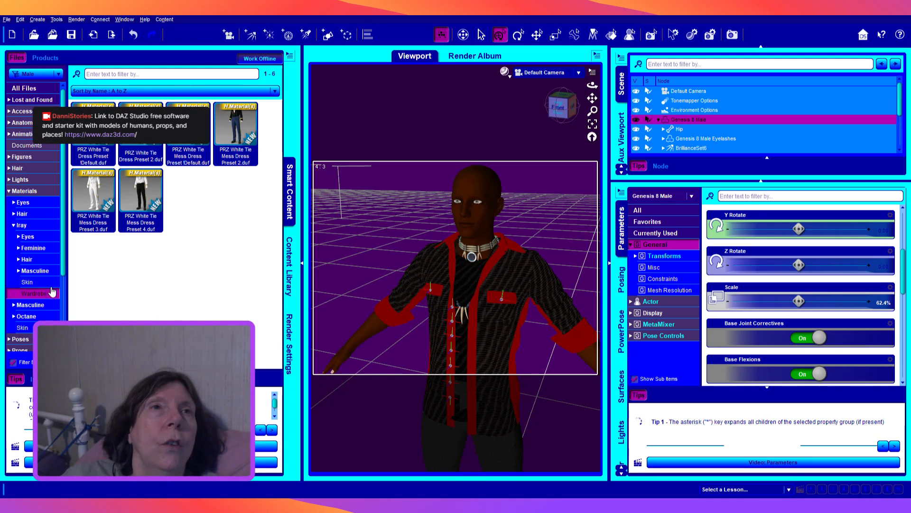
pyautogui.scroll(-2, 55, 299)
pyautogui.scroll(-2, 54, 298)
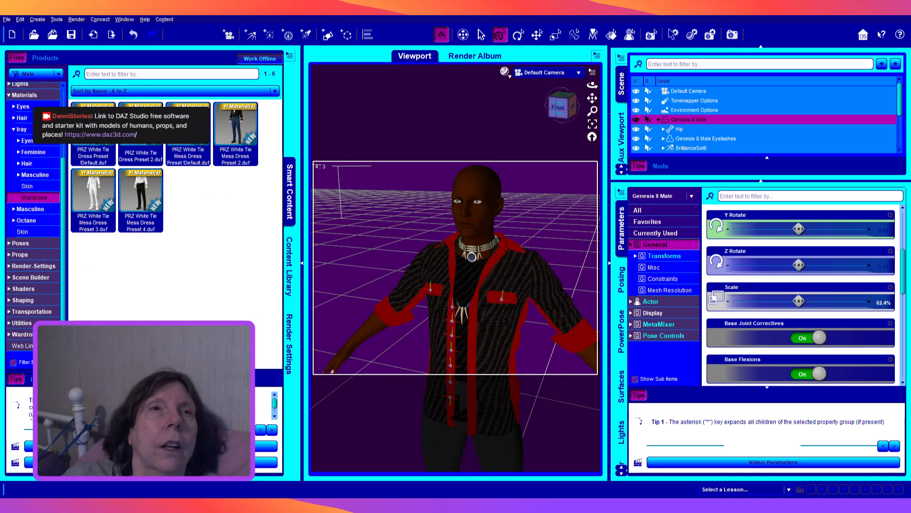
pyautogui.click(28, 334)
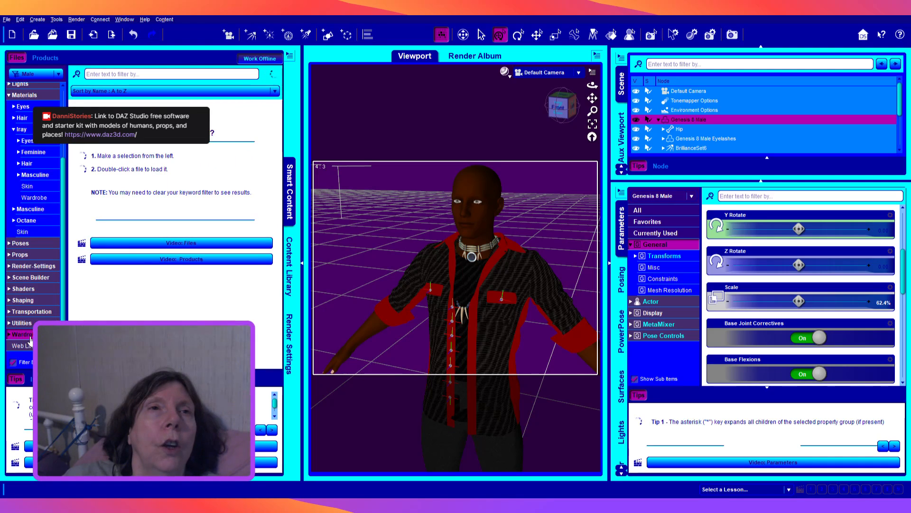
pyautogui.click(8, 335)
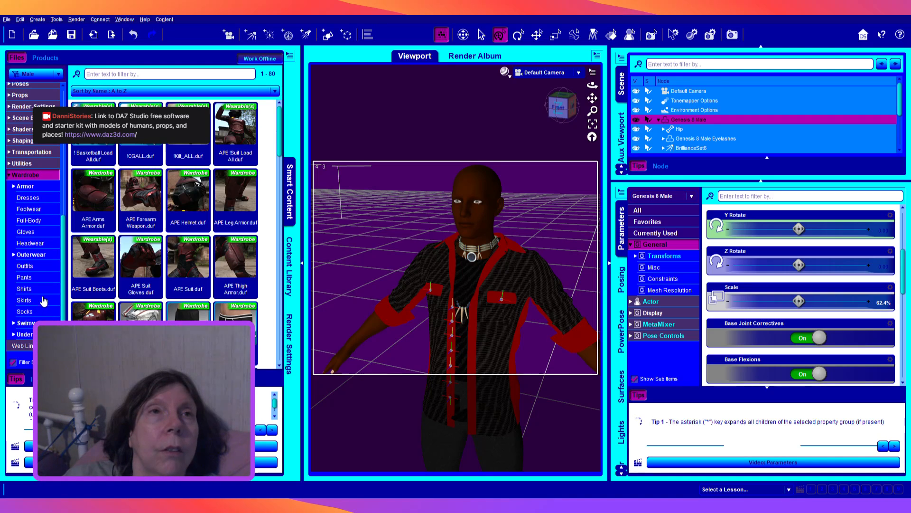
pyautogui.click(41, 209)
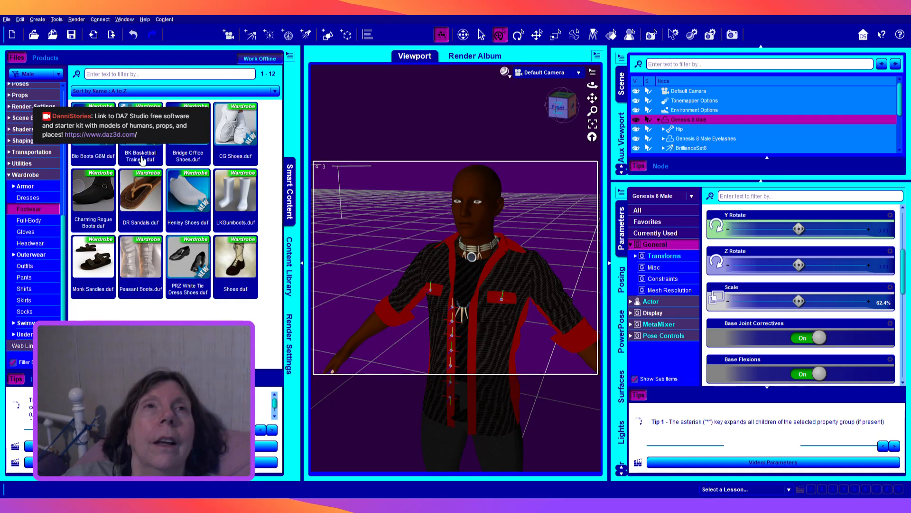
pyautogui.doubleClick(143, 146)
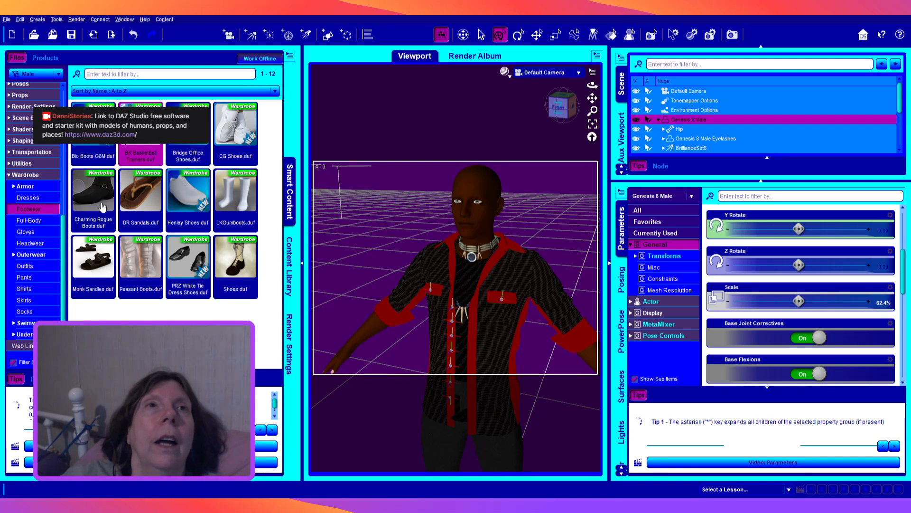
# Step: Apply the BK Trainers Red material to the trainers
pyautogui.scroll(-5, 754, 122)
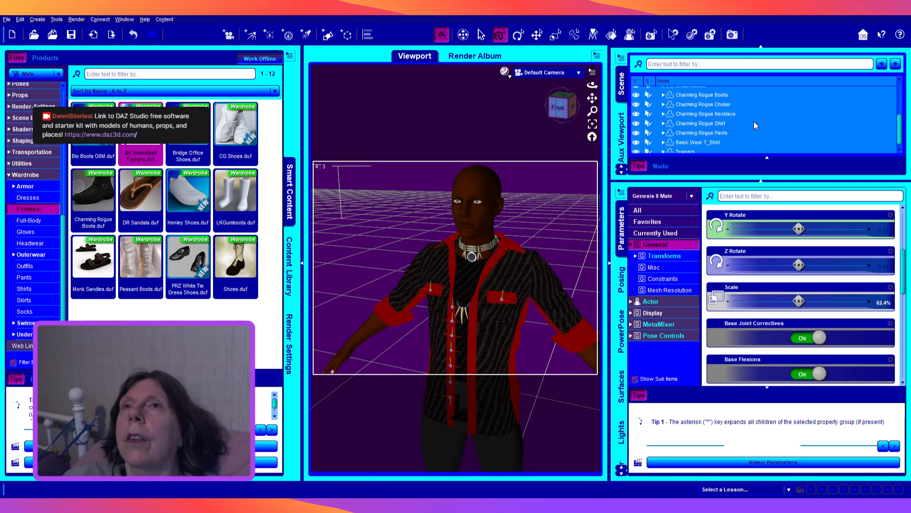
pyautogui.click(685, 149)
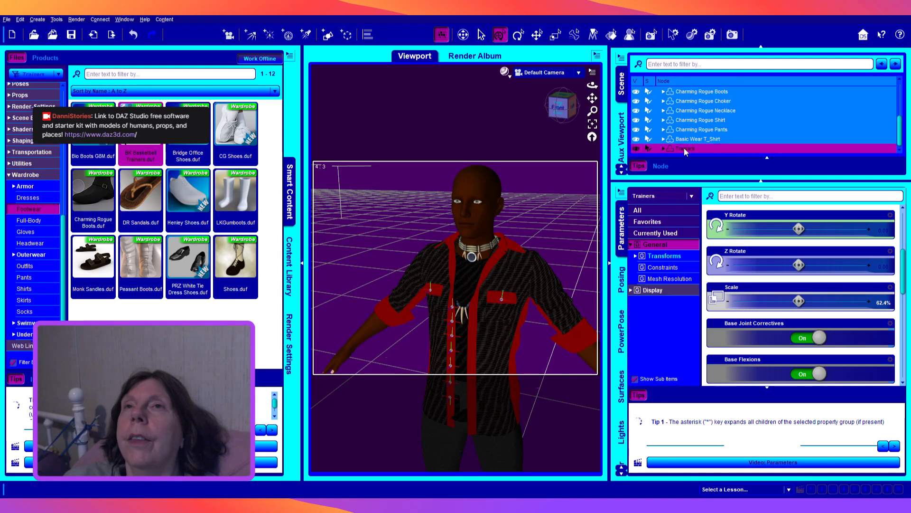
pyautogui.click(27, 123)
pyautogui.click(8, 123)
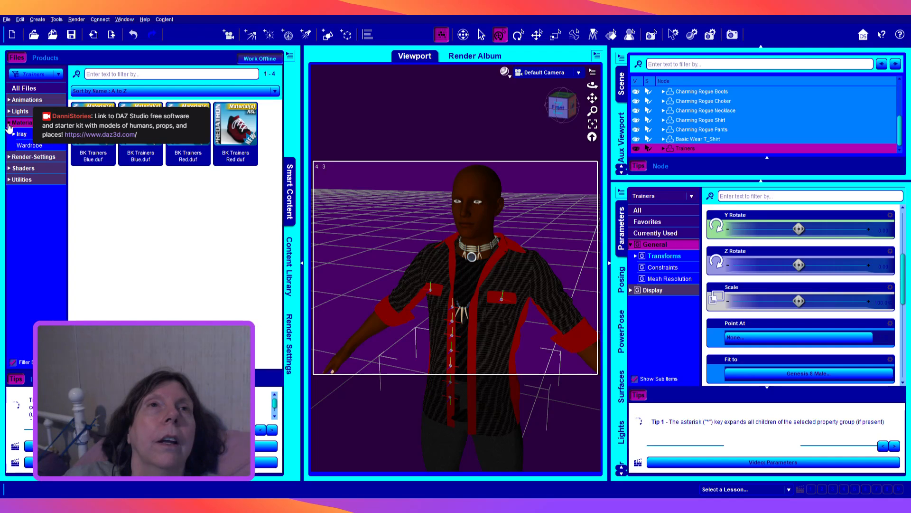
pyautogui.click(192, 147)
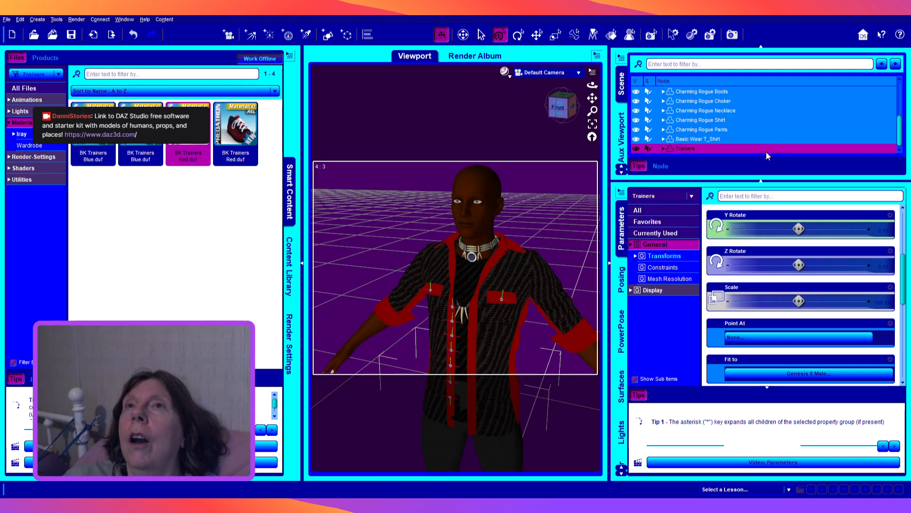
# Step: Add the Khalan Curly Hair from the Hair category to the Genesis 8 Male
pyautogui.scroll(2, 762, 134)
pyautogui.scroll(2, 762, 134)
pyautogui.click(685, 120)
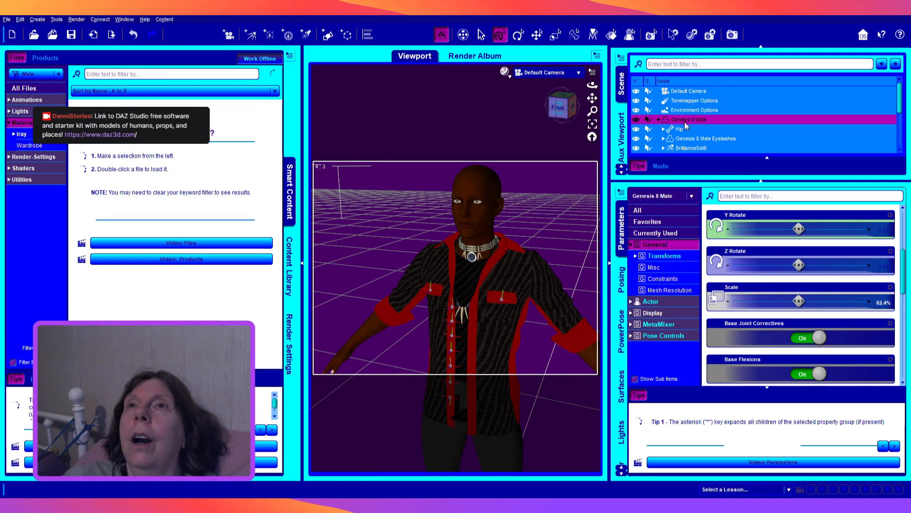
pyautogui.click(27, 157)
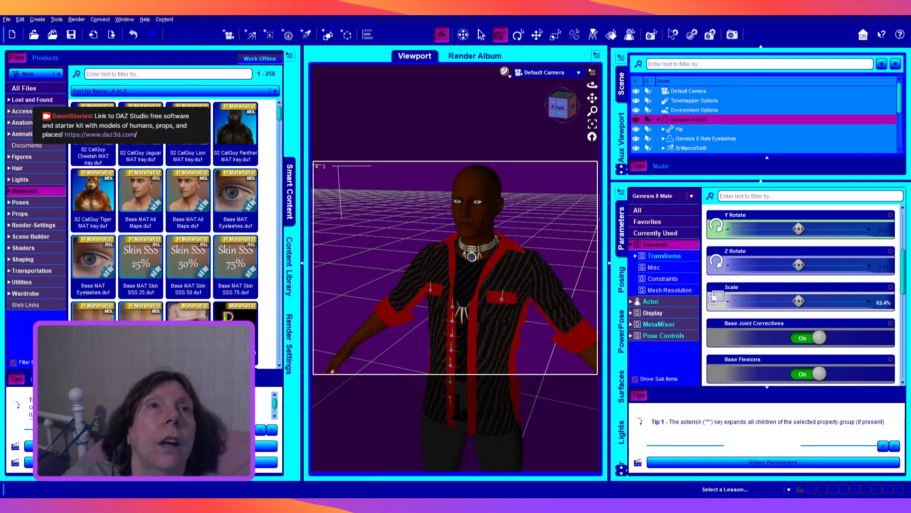
pyautogui.click(27, 169)
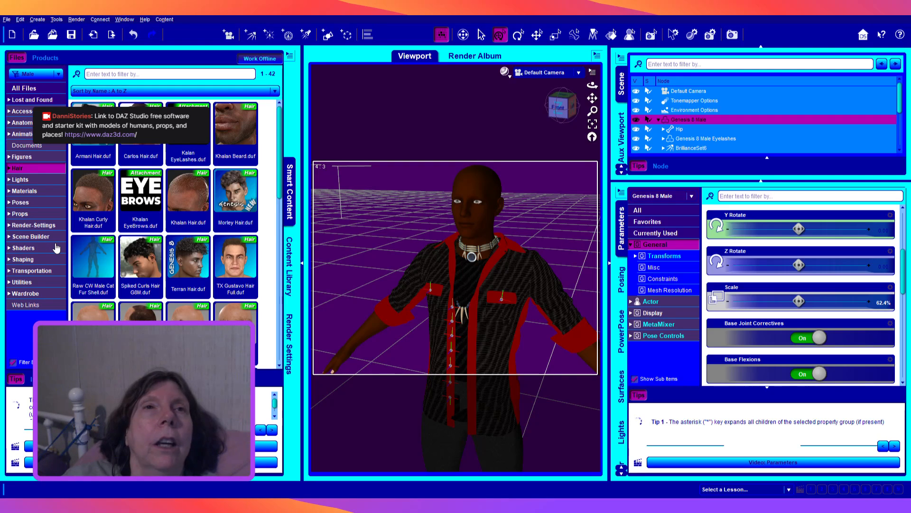
pyautogui.click(95, 193)
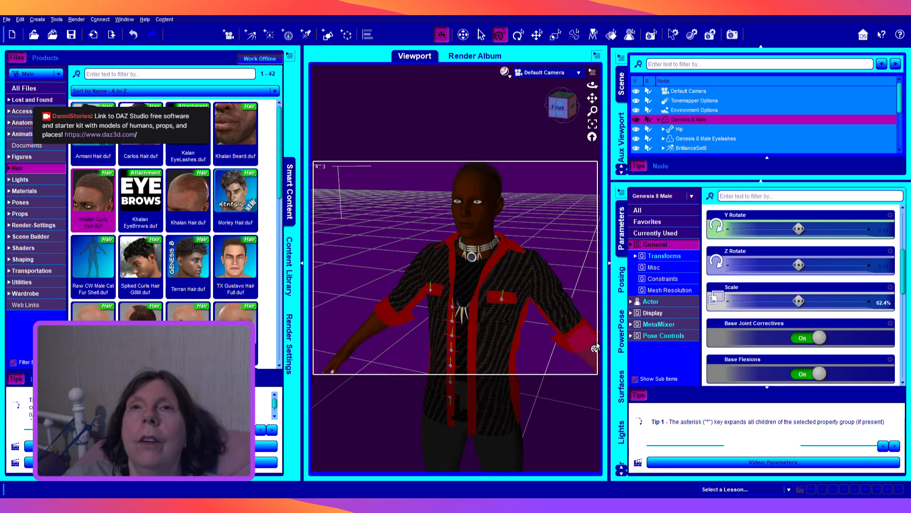
# Step: Frame the whole dressed figure from head to shoes inside the 4:3 render area
pyautogui.scroll(-5, 560, 354)
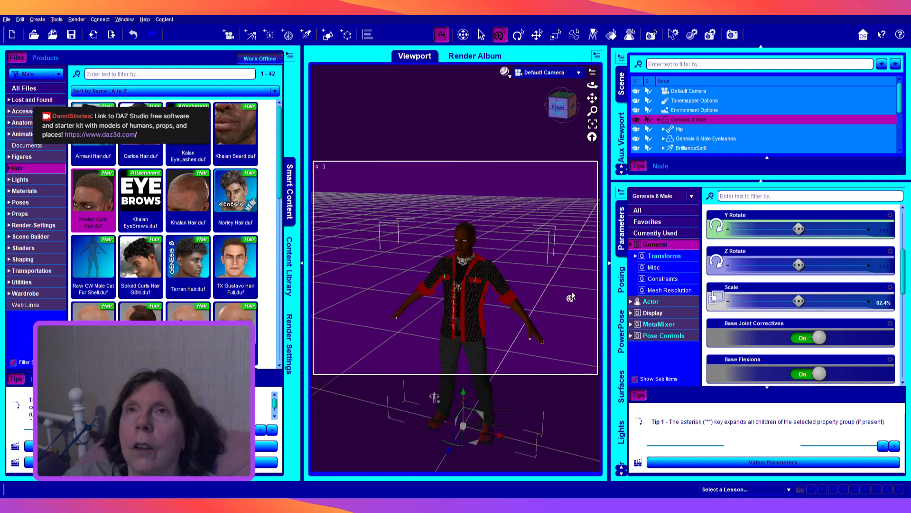
pyautogui.moveTo(593, 99); pyautogui.dragTo(597, 43)
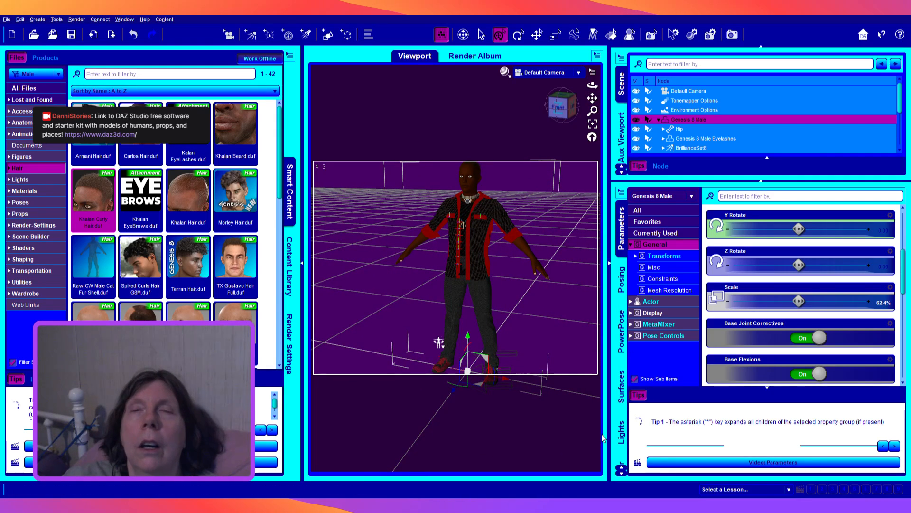
pyautogui.scroll(-2, 565, 329)
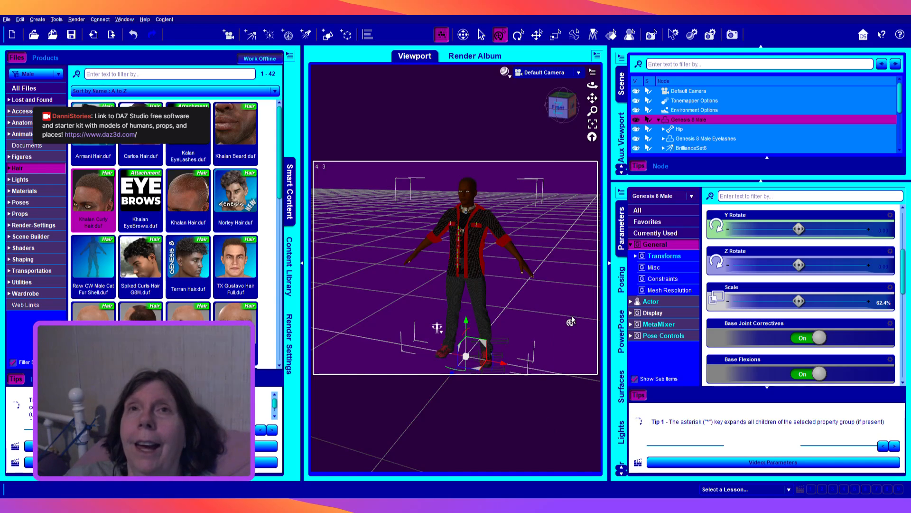
pyautogui.moveTo(593, 97); pyautogui.dragTo(592, 104)
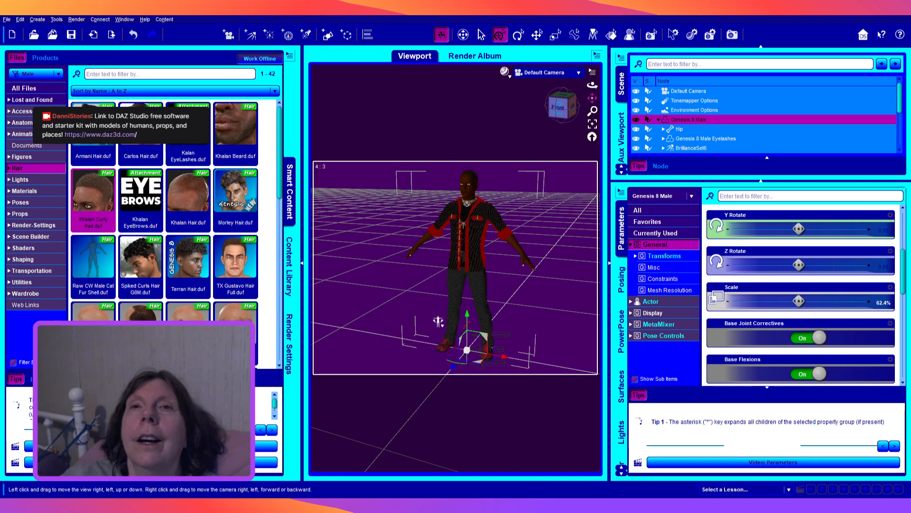
pyautogui.scroll(1, 563, 285)
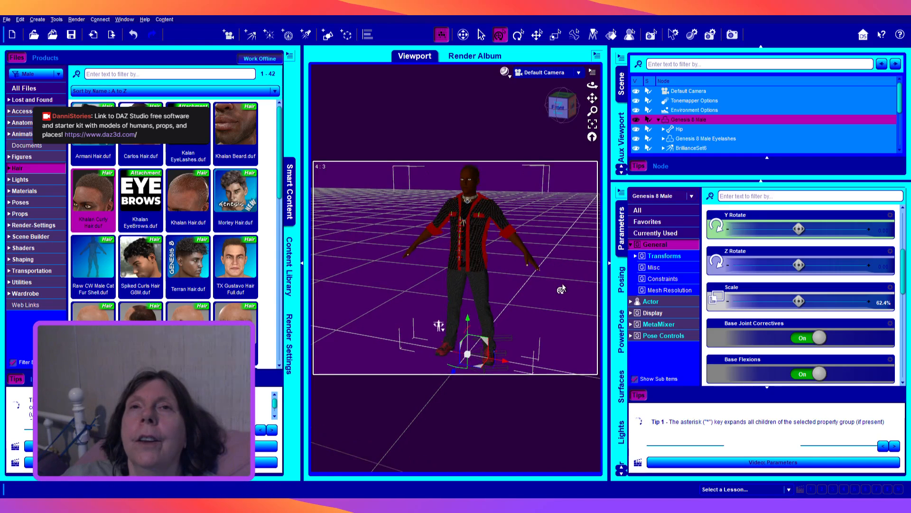
# Step: Apply the MDC 06 A Male pose from the Dancing pose category to the Genesis 8 Male
pyautogui.click(19, 202)
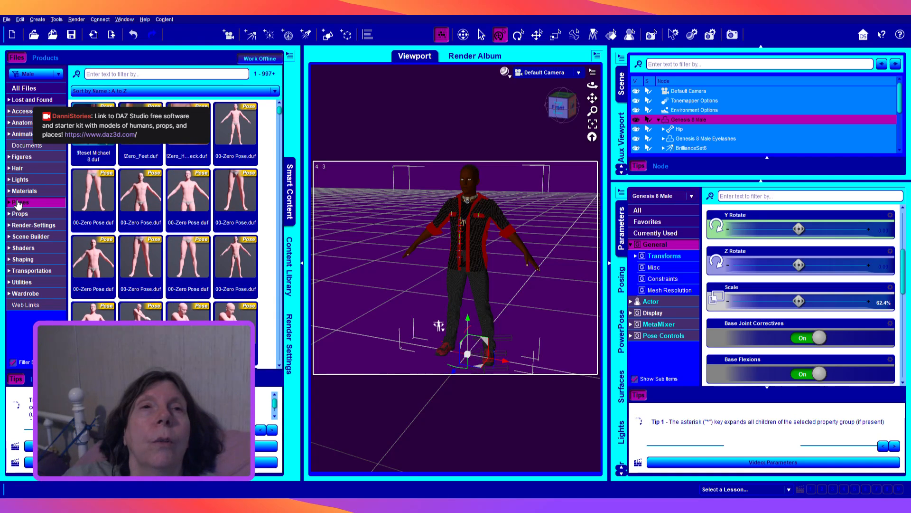
pyautogui.click(17, 204)
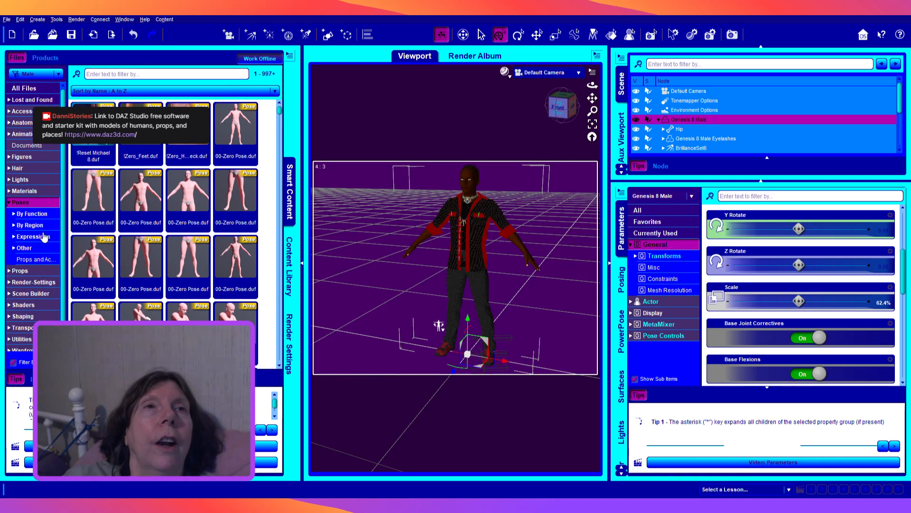
pyautogui.click(14, 214)
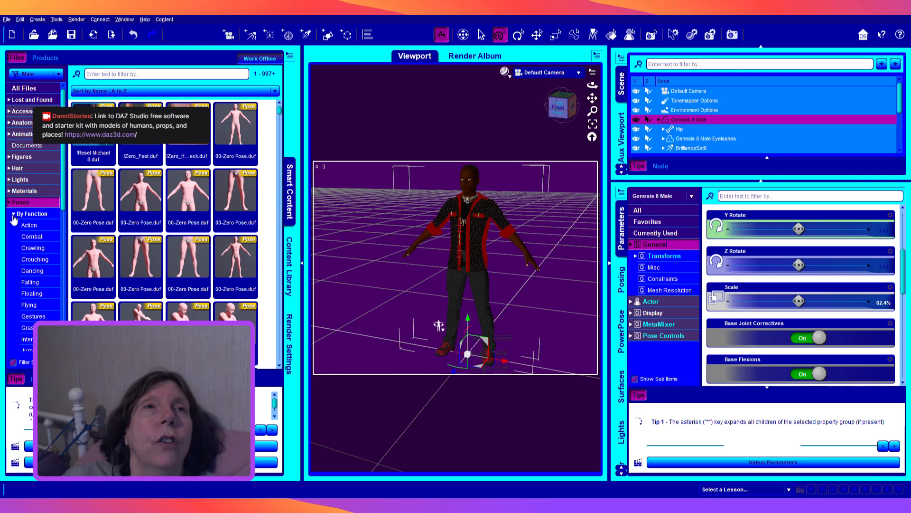
pyautogui.click(28, 271)
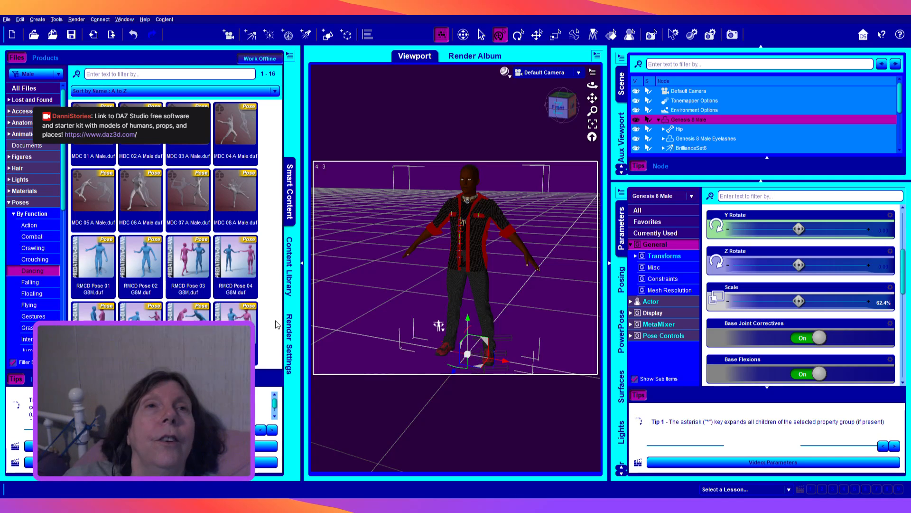
pyautogui.click(145, 219)
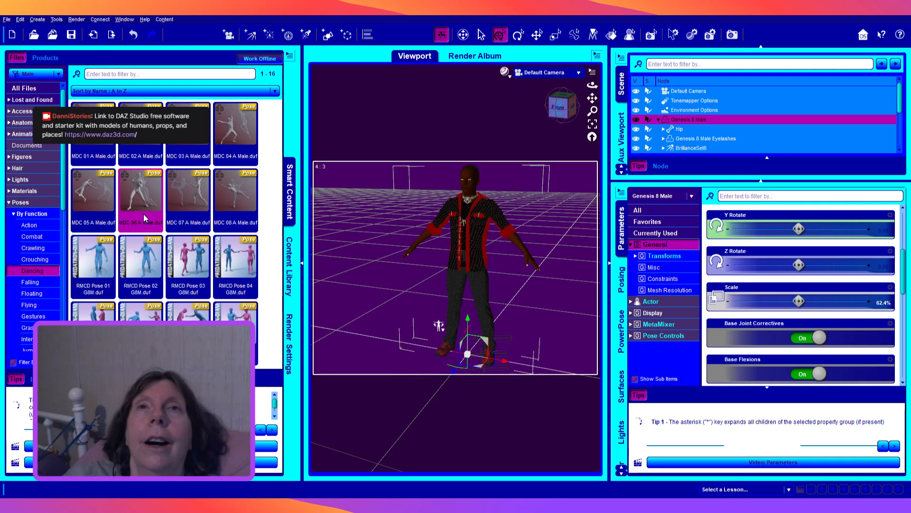
pyautogui.doubleClick(145, 218)
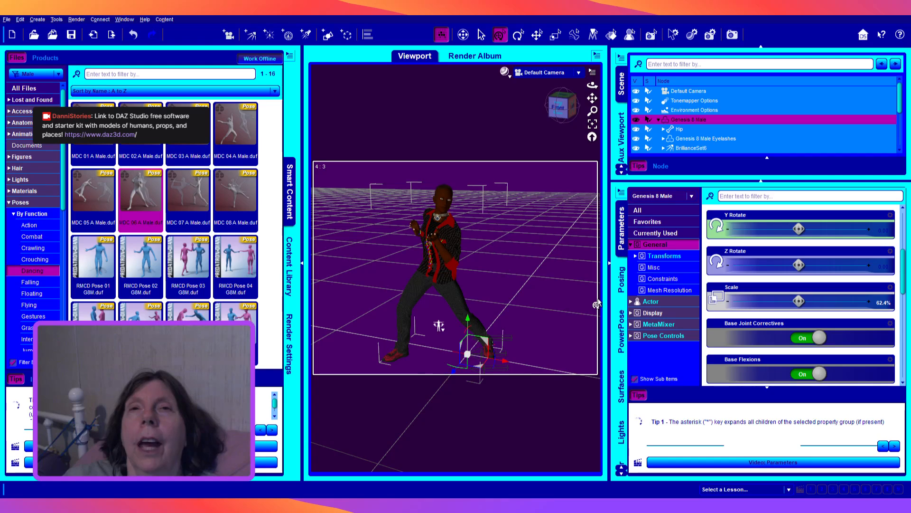
# Step: Frame the dancing figure from head to shoes inside the 4:3 render area
pyautogui.scroll(2, 558, 257)
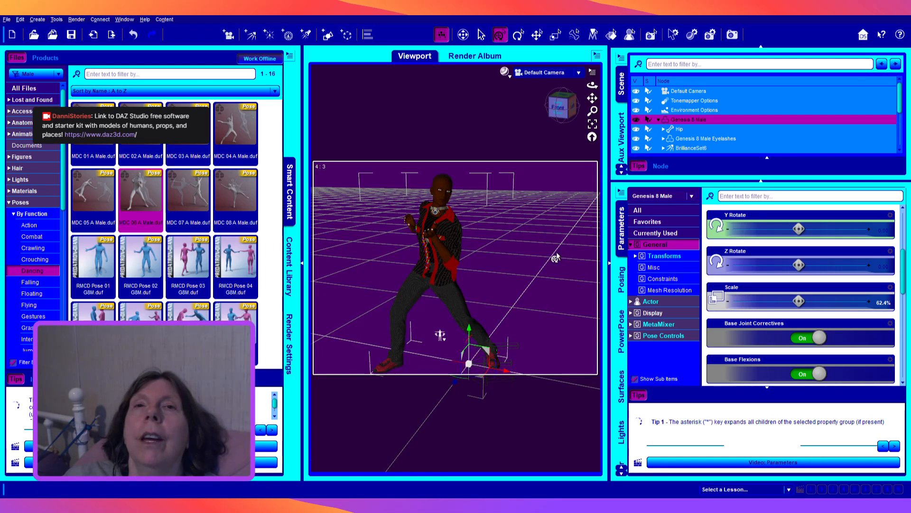
pyautogui.scroll(-1, 552, 257)
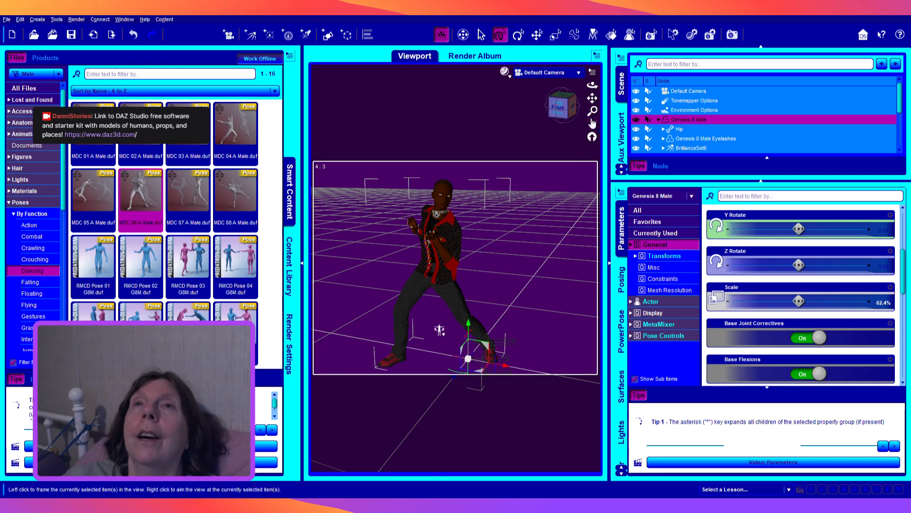
pyautogui.moveTo(593, 98); pyautogui.dragTo(593, 104)
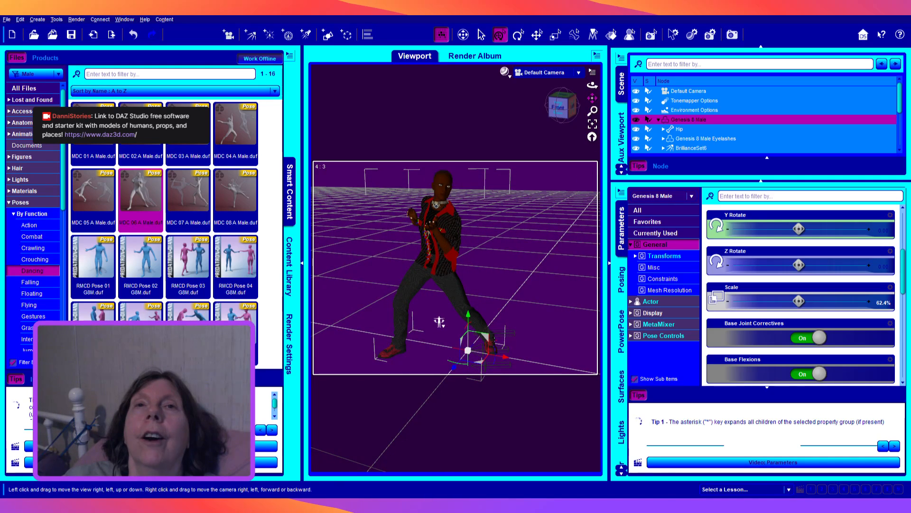
pyautogui.scroll(1, 561, 280)
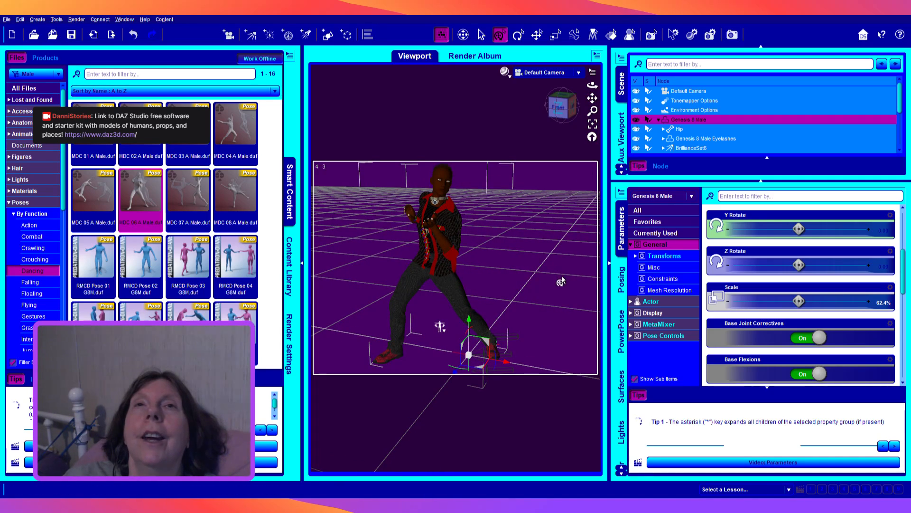
# Step: Rotate the BrillianceSet6 light to X 129.07, Y -2.14 and Z 108.11
pyautogui.scroll(1, 765, 226)
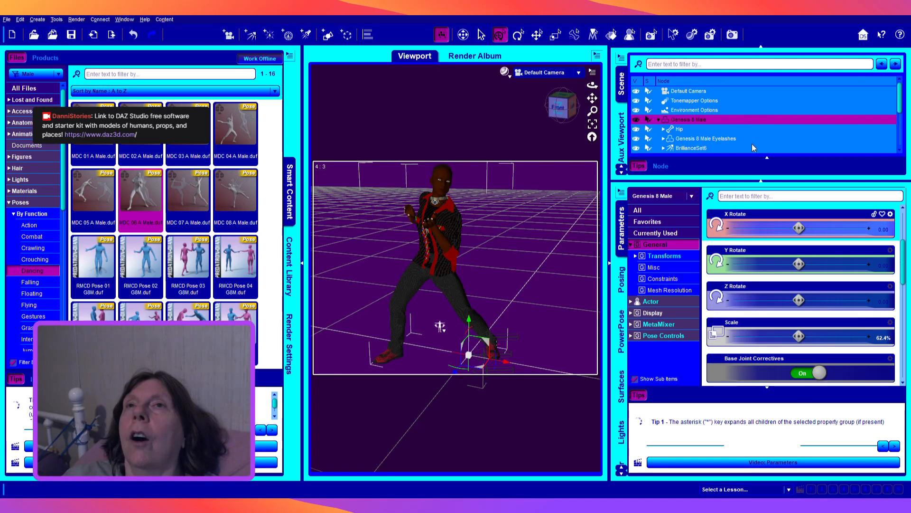
pyautogui.click(690, 148)
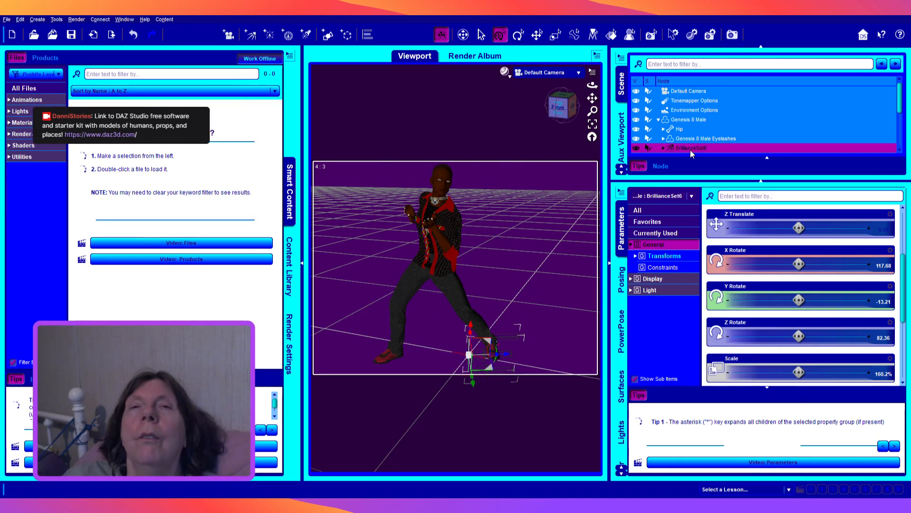
pyautogui.click(635, 256)
pyautogui.click(664, 279)
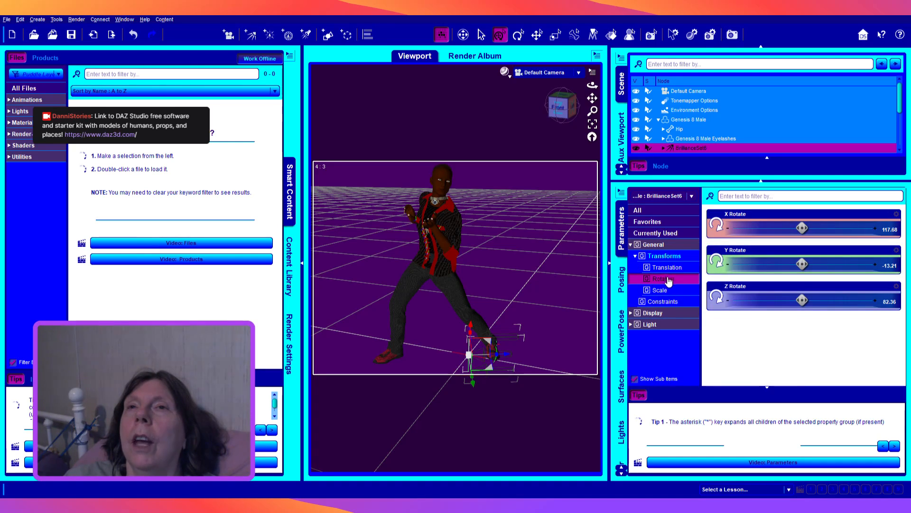
pyautogui.moveTo(803, 229); pyautogui.dragTo(826, 229)
pyautogui.moveTo(802, 264); pyautogui.dragTo(829, 265)
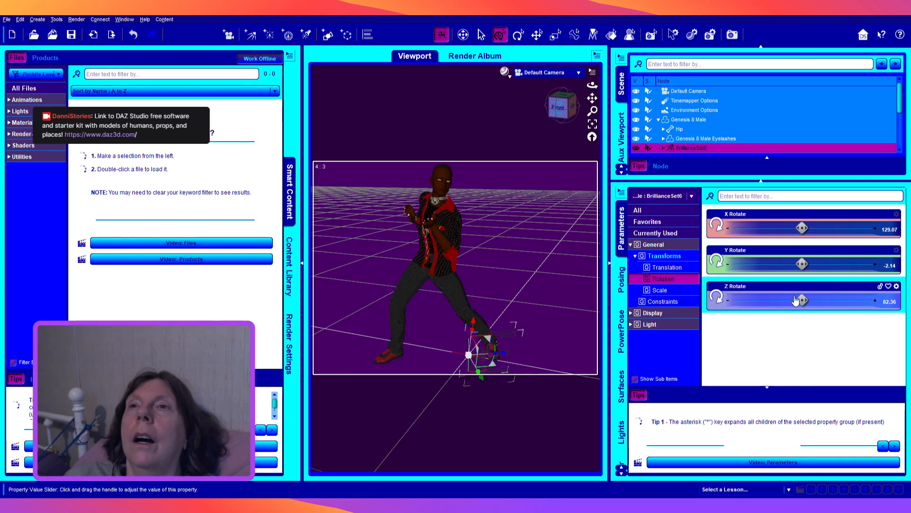
pyautogui.moveTo(801, 300)
pyautogui.mouseDown()
pyautogui.moveTo(835, 300)
pyautogui.moveTo(801, 300)
pyautogui.mouseUp()
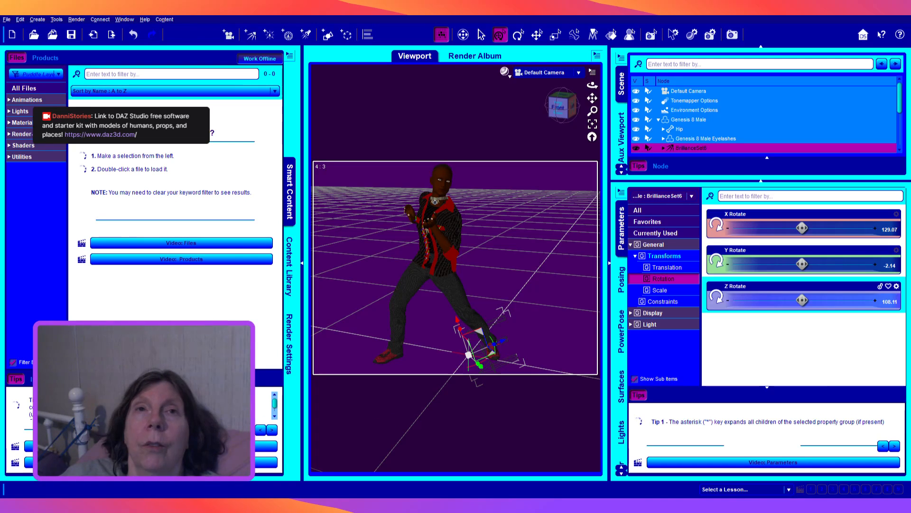
# Step: Name the render output image "Jabari Dancing 5yo boy" in the render settings
pyautogui.click(290, 347)
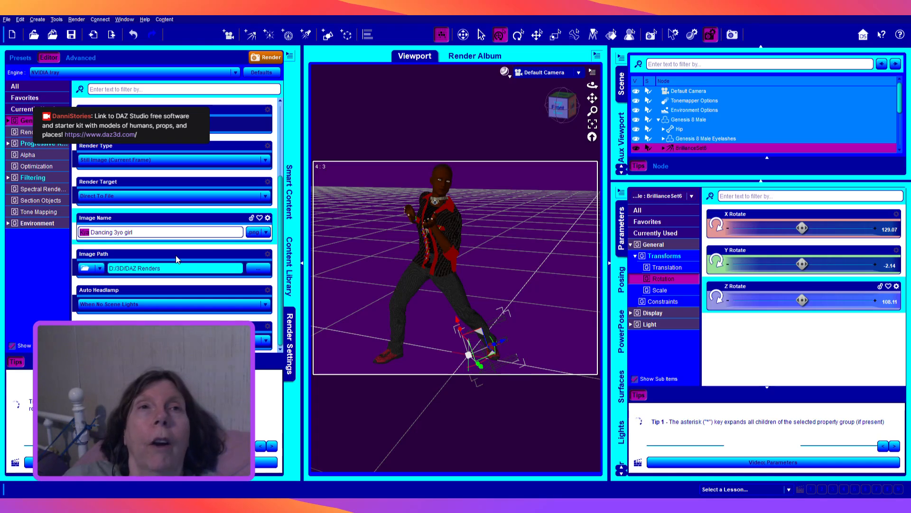
pyautogui.write('Jaban')
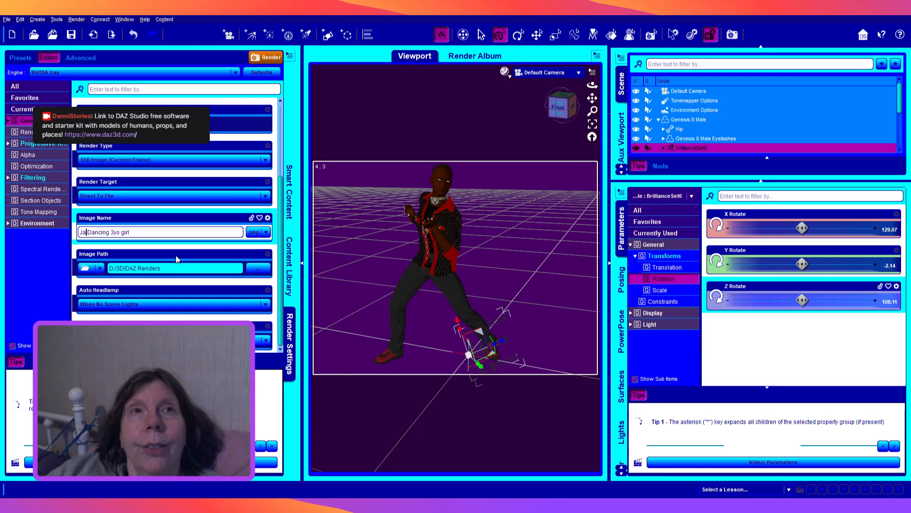
pyautogui.write('i')
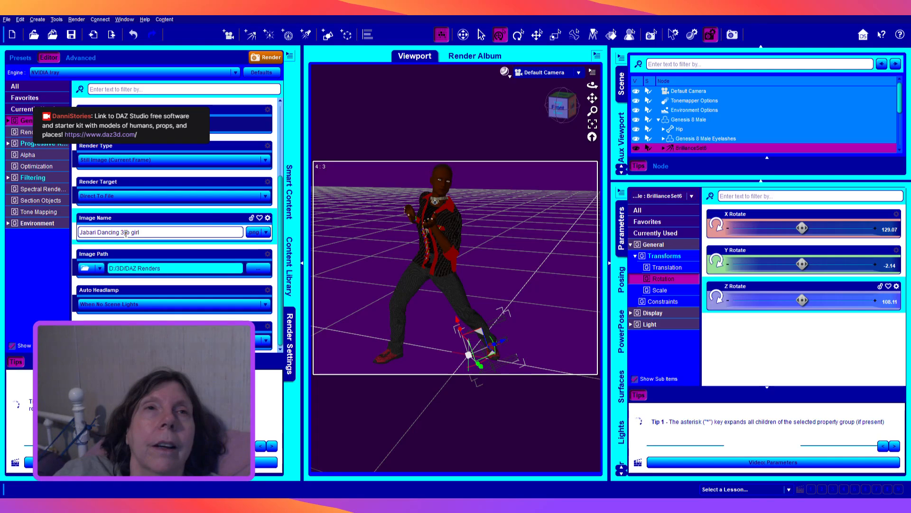
pyautogui.press('BackSpace')
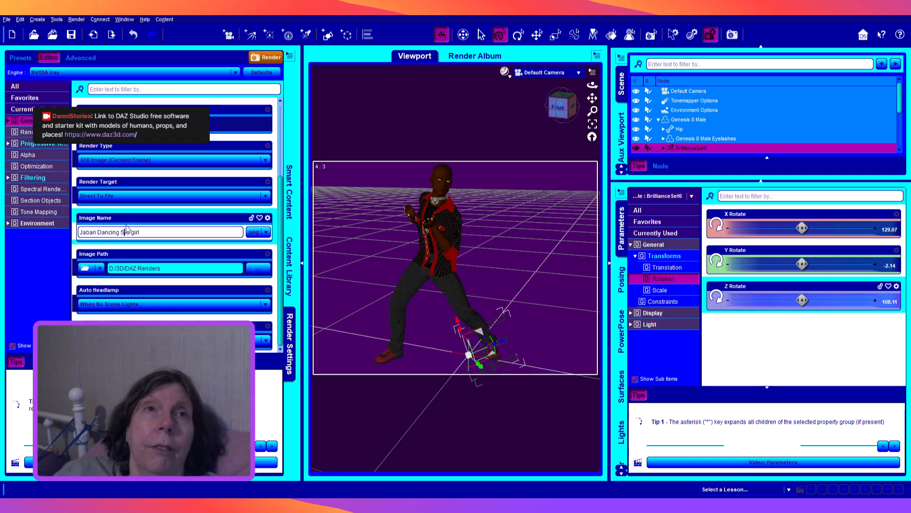
pyautogui.press('BackSpace')
pyautogui.write('boy')
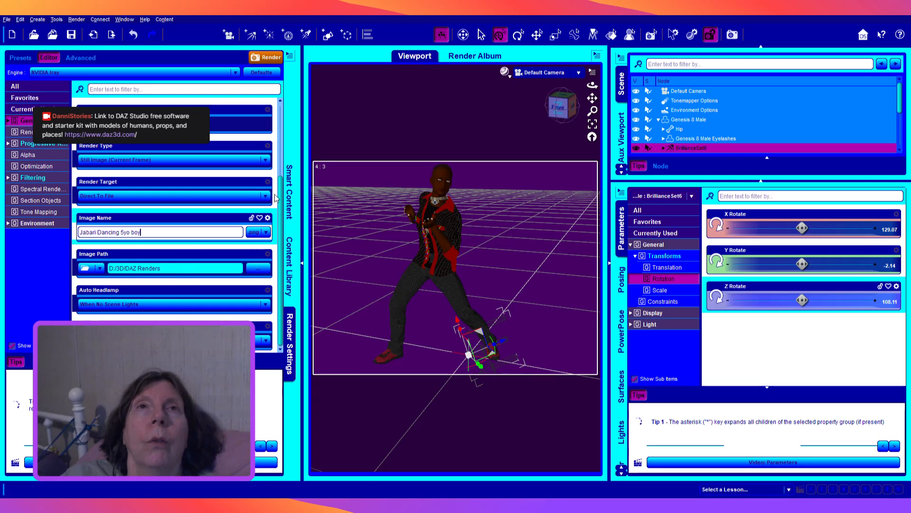
pyautogui.click(266, 60)
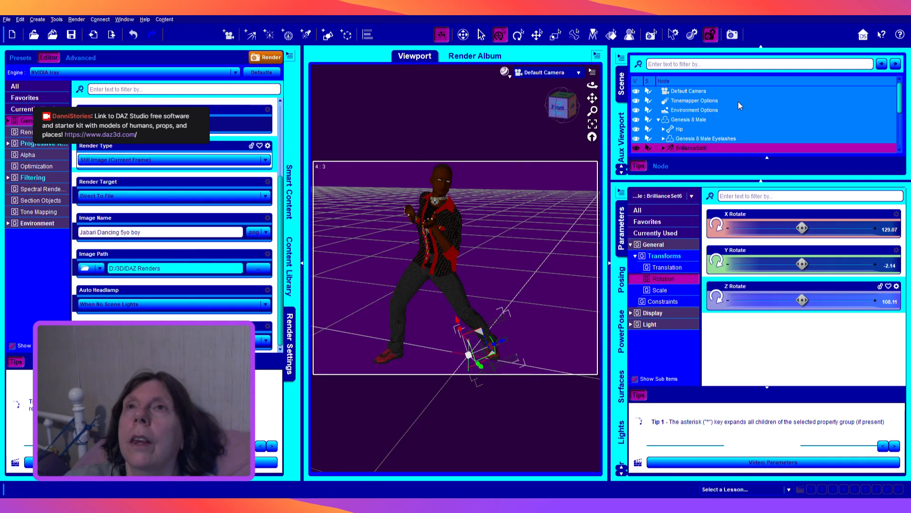
# Step: Apply the Z BDA Happy expression from the Expressions pose category to the Genesis 8 Male
pyautogui.scroll(-2, 739, 102)
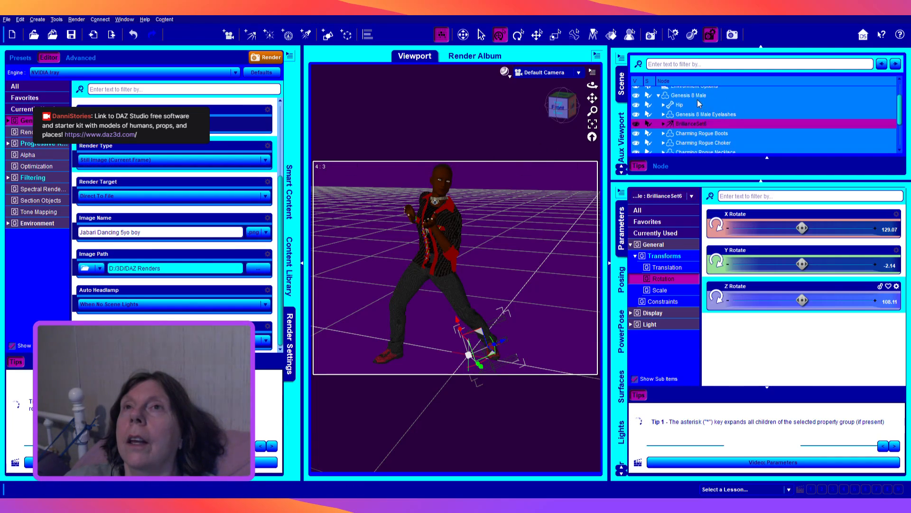
pyautogui.click(694, 95)
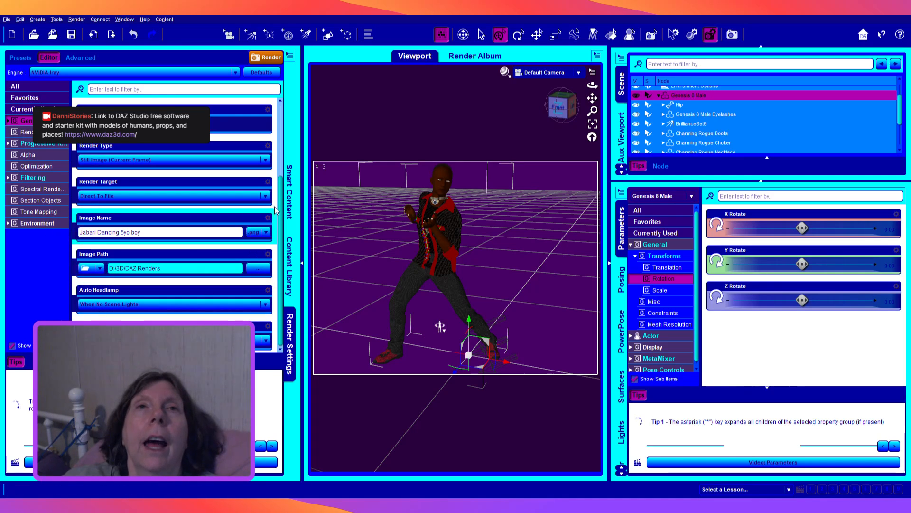
pyautogui.click(289, 199)
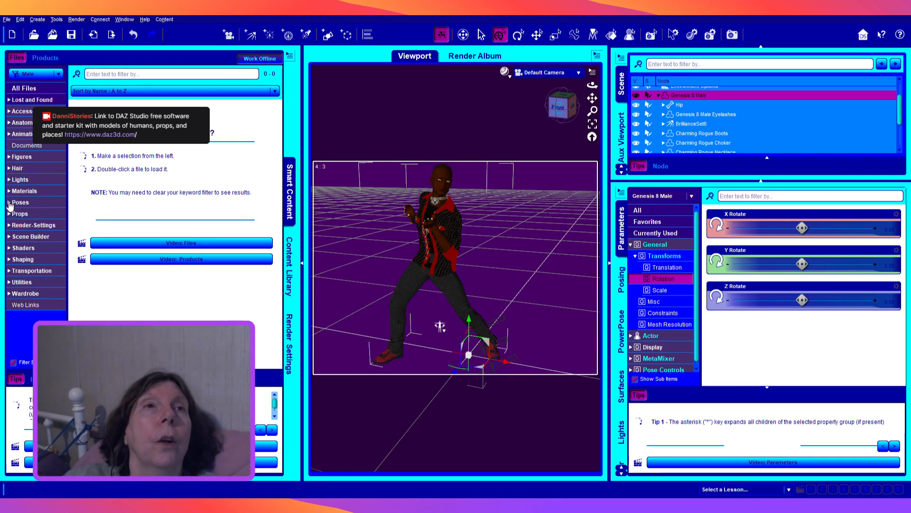
pyautogui.click(9, 213)
pyautogui.click(26, 237)
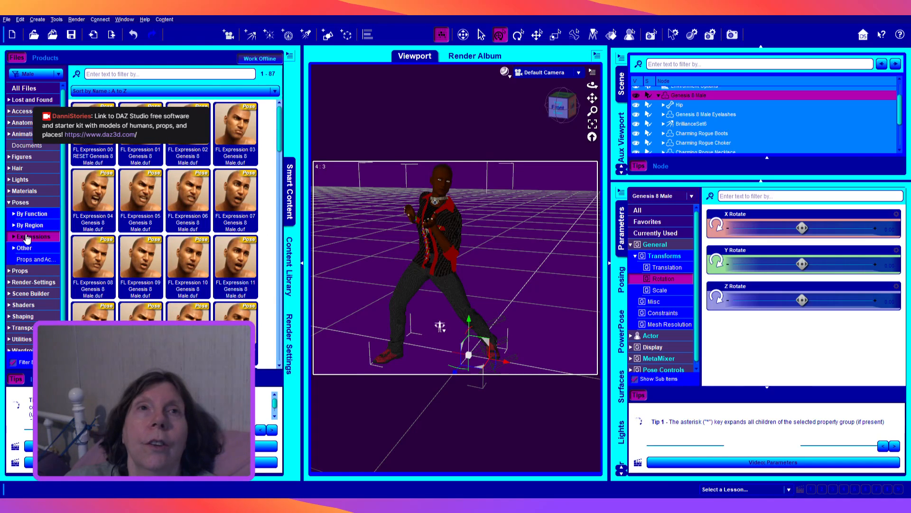
pyautogui.scroll(-5, 265, 269)
pyautogui.scroll(-10, 264, 269)
pyautogui.scroll(-1, 264, 271)
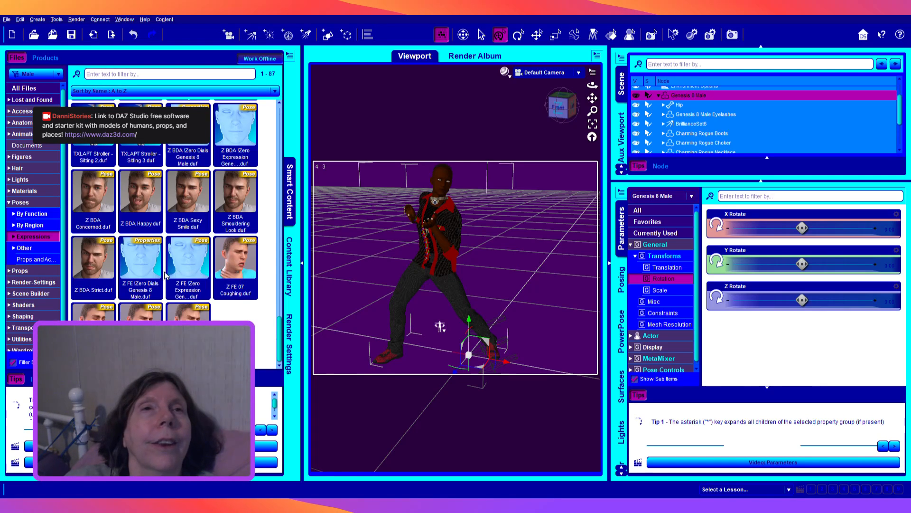
pyautogui.doubleClick(139, 217)
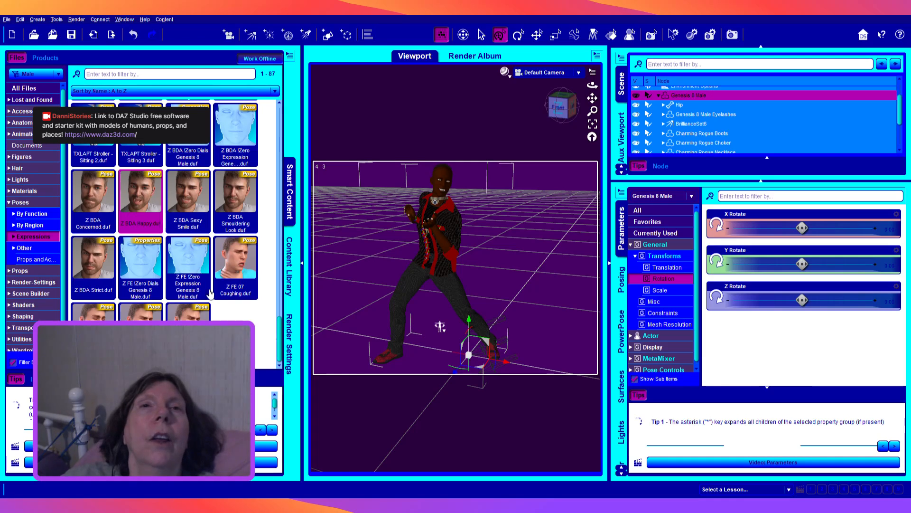
# Step: Return to the render settings and render the smiling, dancing figure directly to file
pyautogui.click(290, 363)
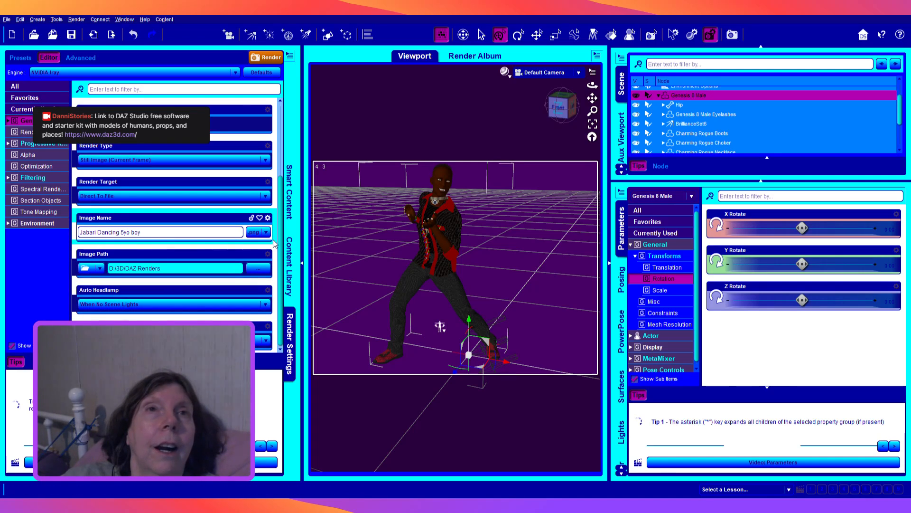
pyautogui.scroll(2, 278, 109)
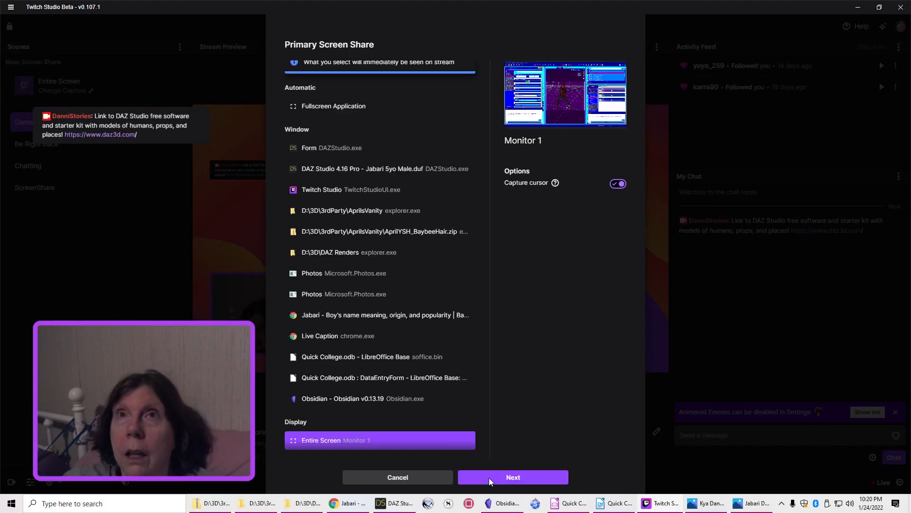
# Step: Share the entire screen of Monitor 1 in Twitch Studio and accept the existing stream info
pyautogui.click(503, 476)
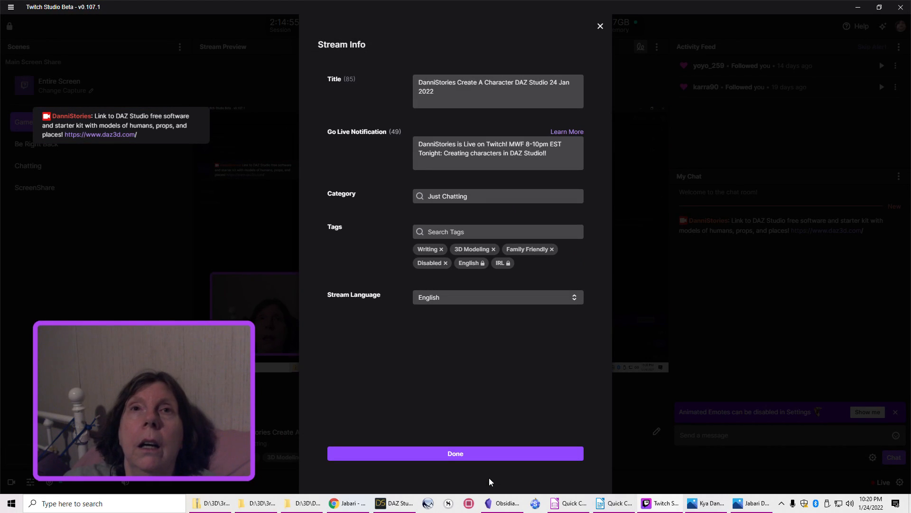
pyautogui.click(494, 460)
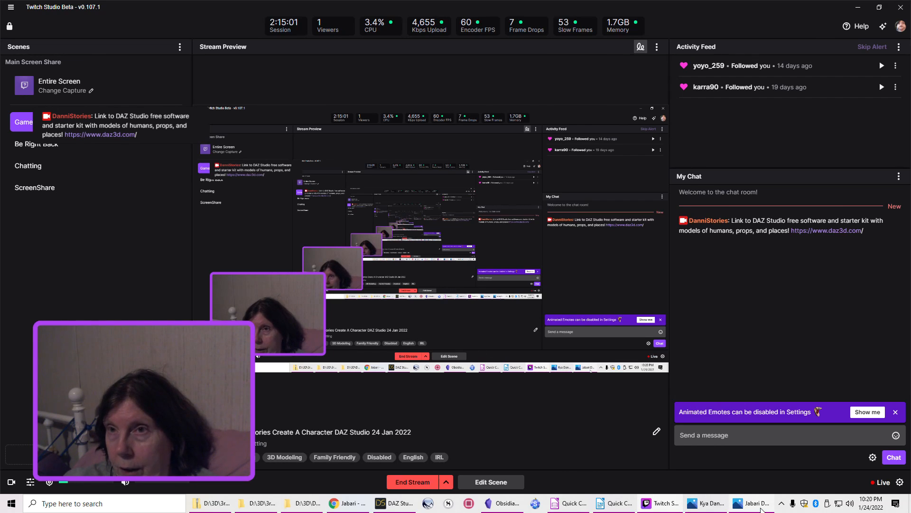
# Step: Bring up the Jabari Dancing 5yo boy and Kya Dancing 3yo girl renders in Photos and place them side by side
pyautogui.click(759, 506)
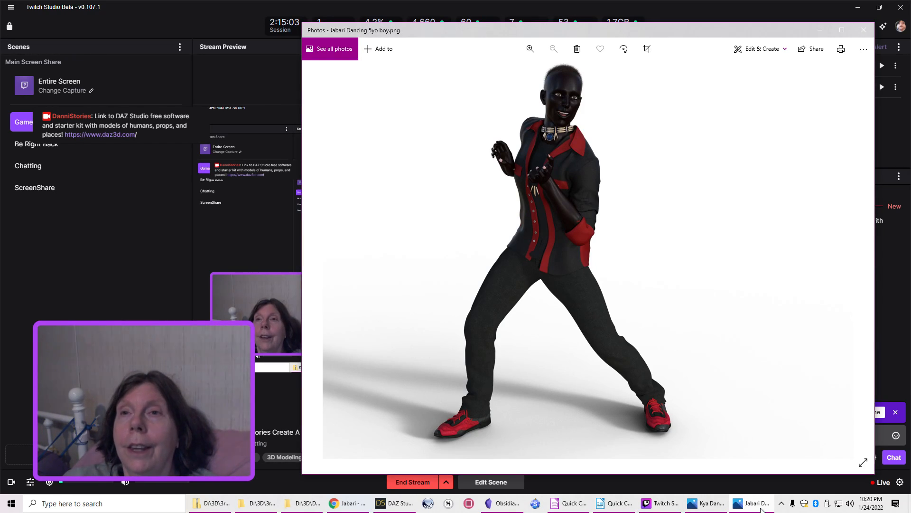
pyautogui.click(403, 506)
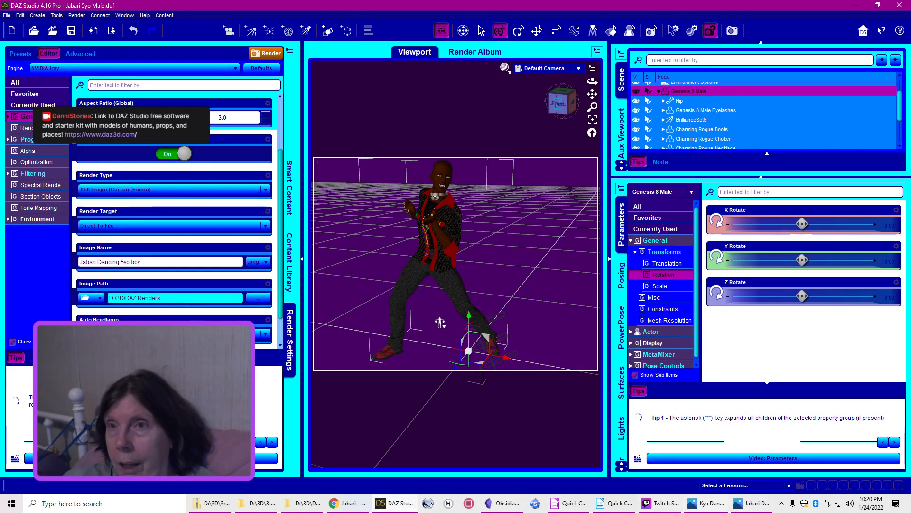
pyautogui.click(757, 506)
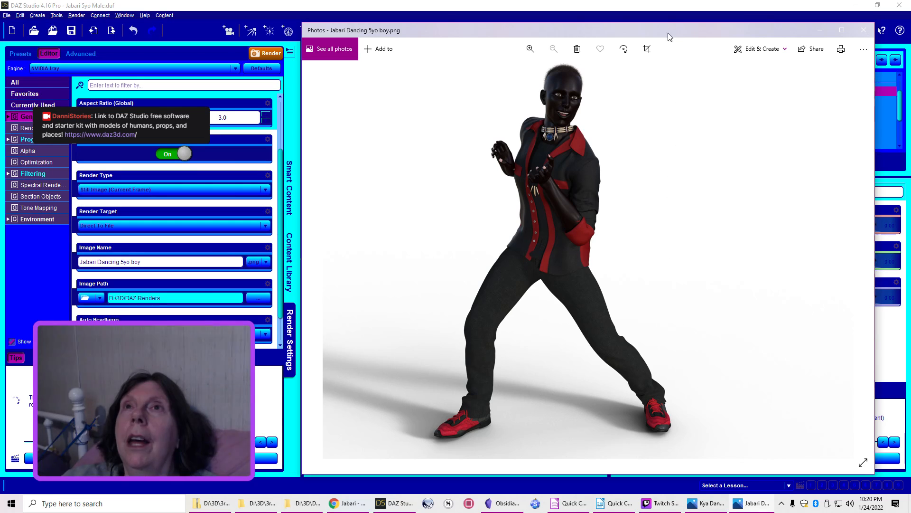
pyautogui.moveTo(649, 36); pyautogui.dragTo(367, 35)
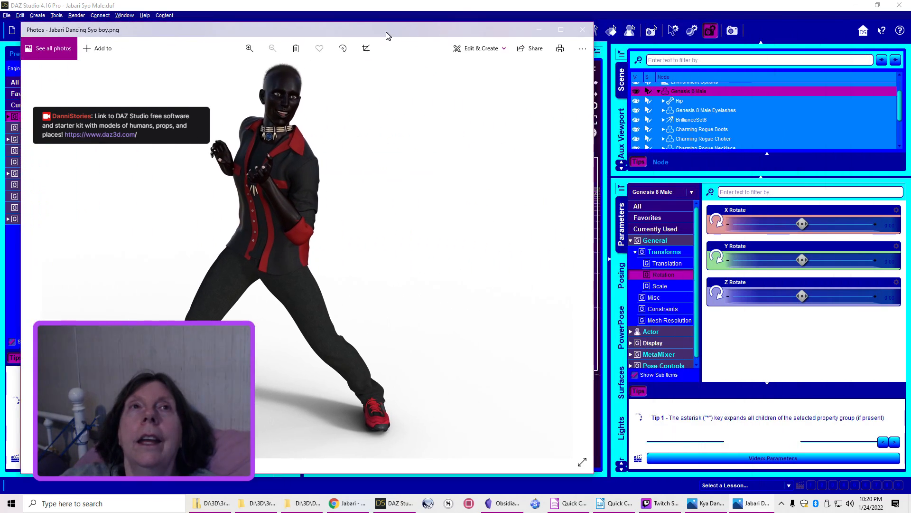
pyautogui.click(725, 499)
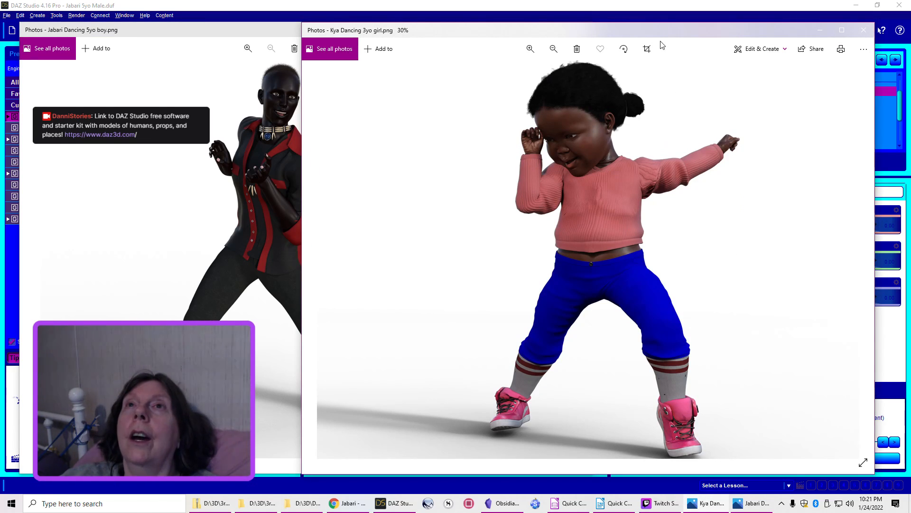
pyautogui.moveTo(659, 31); pyautogui.dragTo(768, 33)
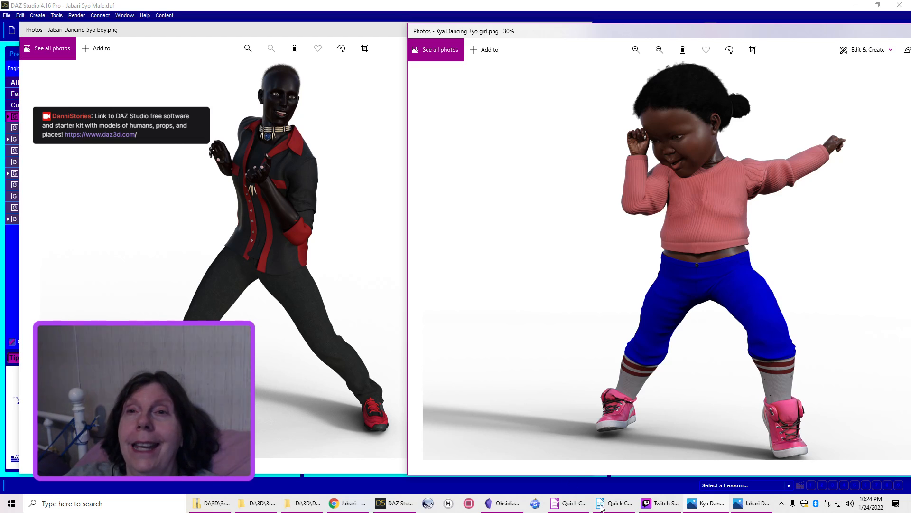
# Step: Switch back to Twitch Studio
pyautogui.click(661, 504)
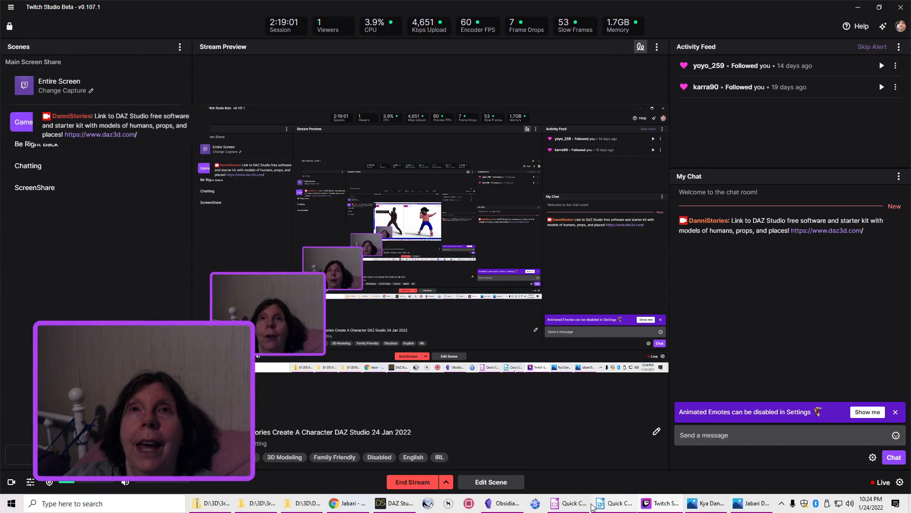